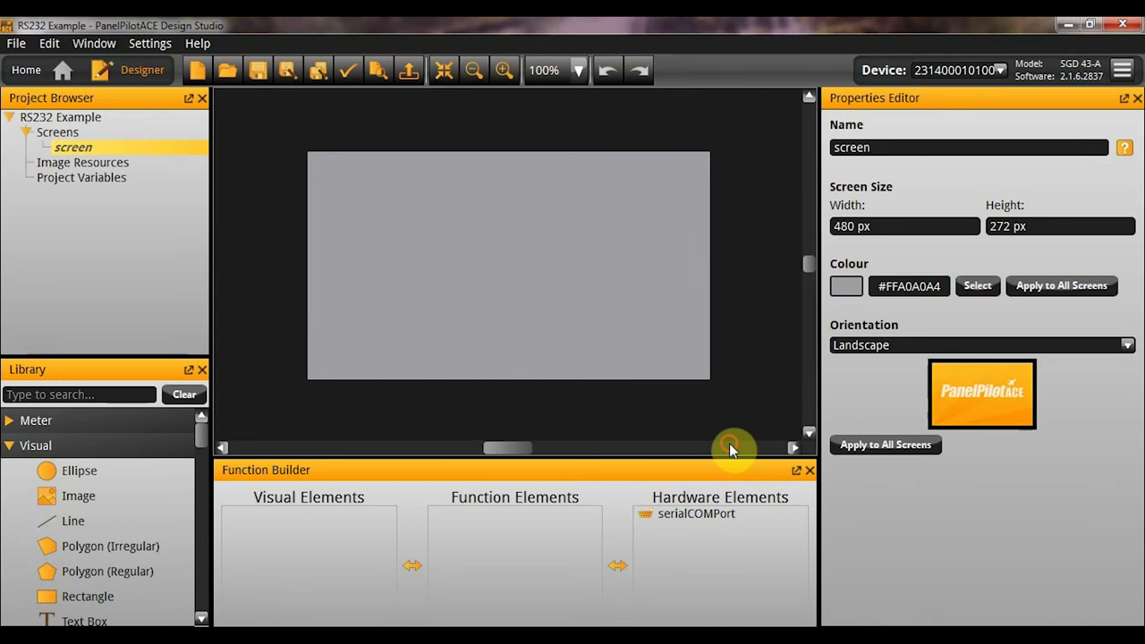
Open the RS232 Example project showing its blank 480×272 screen and serialCOMPort element.
left_click(729, 444)
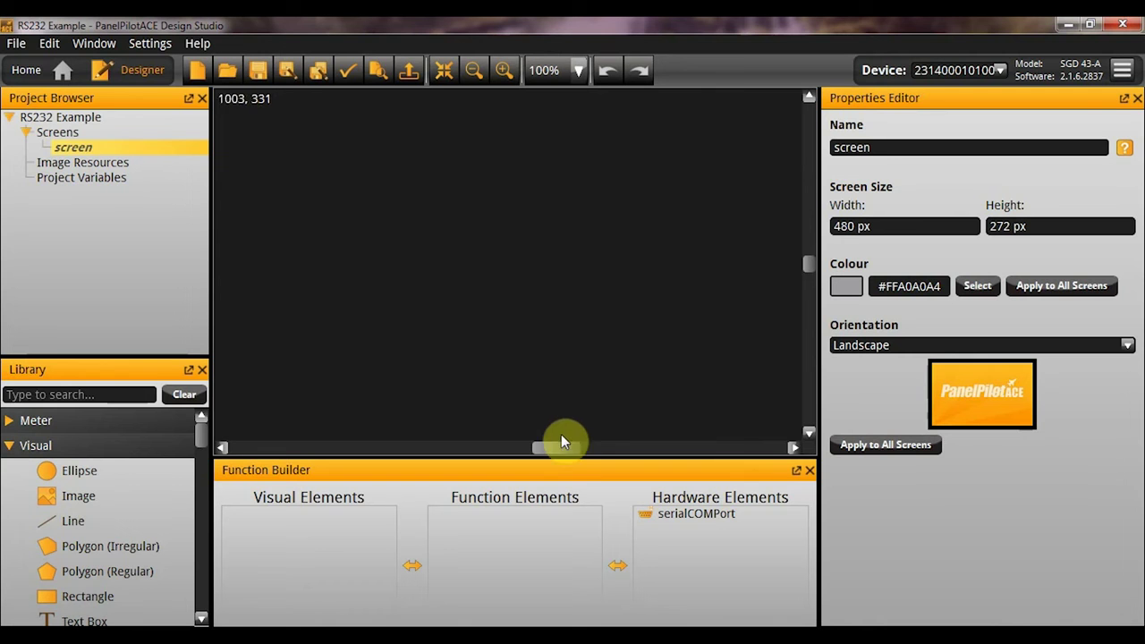
Show serialCOMPort's settings: channel 1, Terminal service, 9600 baud, no parity, 1 stop bit.
left_click_drag(557, 446, 513, 444)
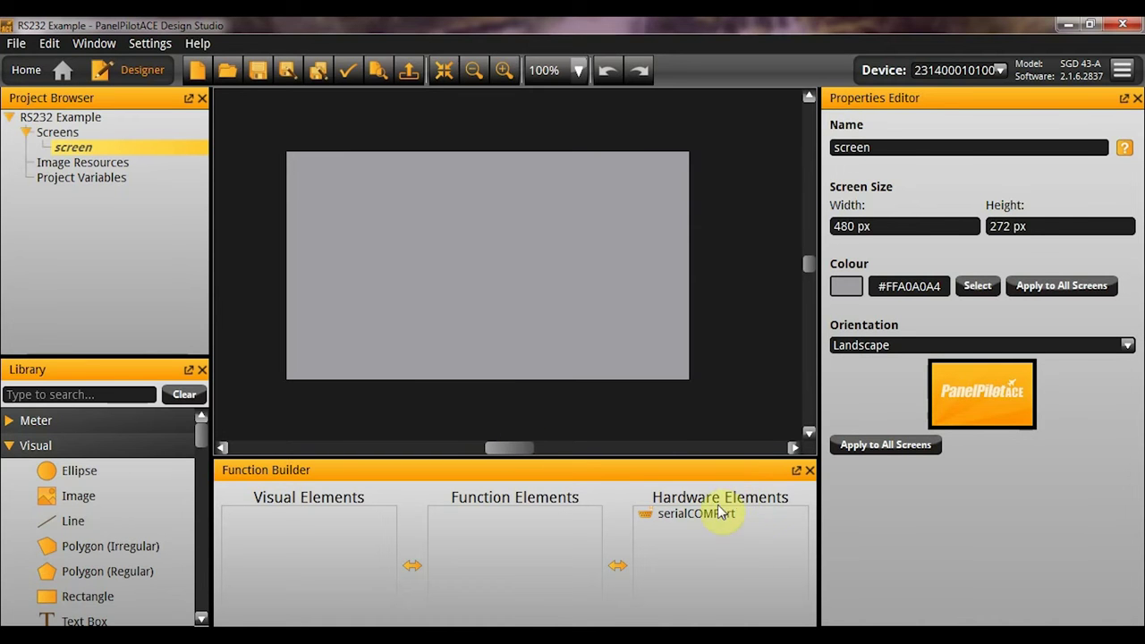
left_click(691, 516)
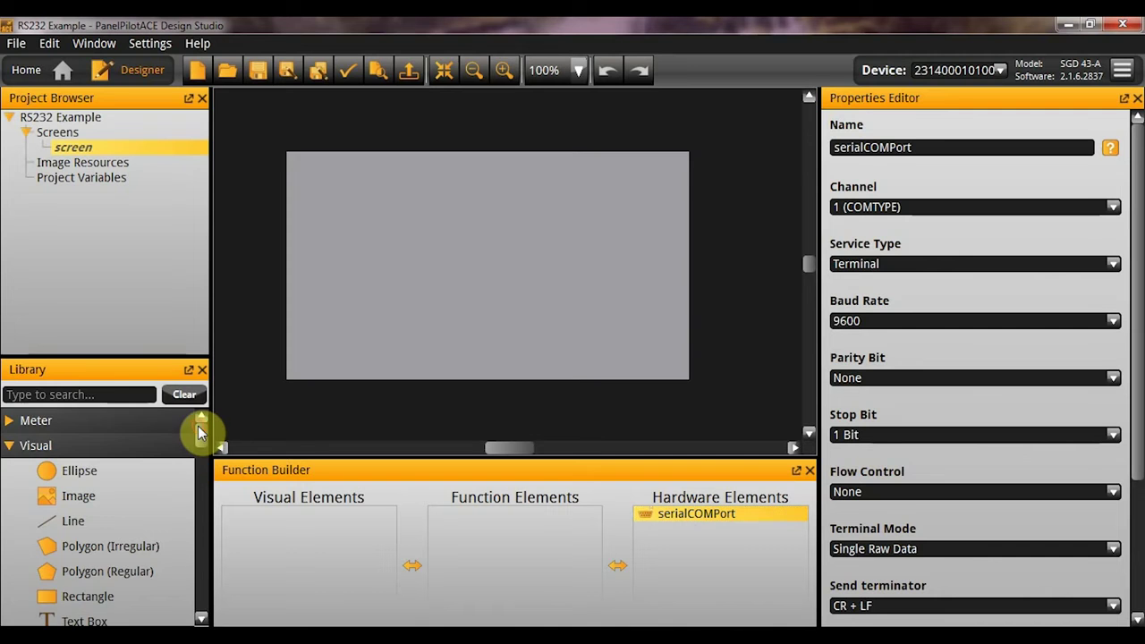
left_click_drag(198, 426, 204, 593)
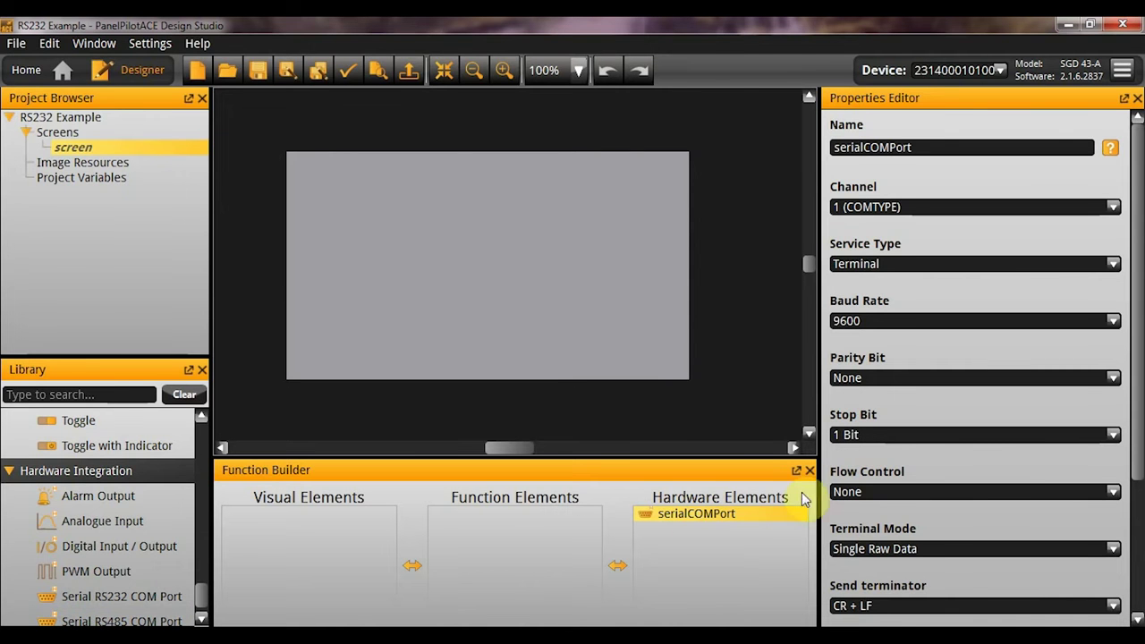
left_click(741, 516)
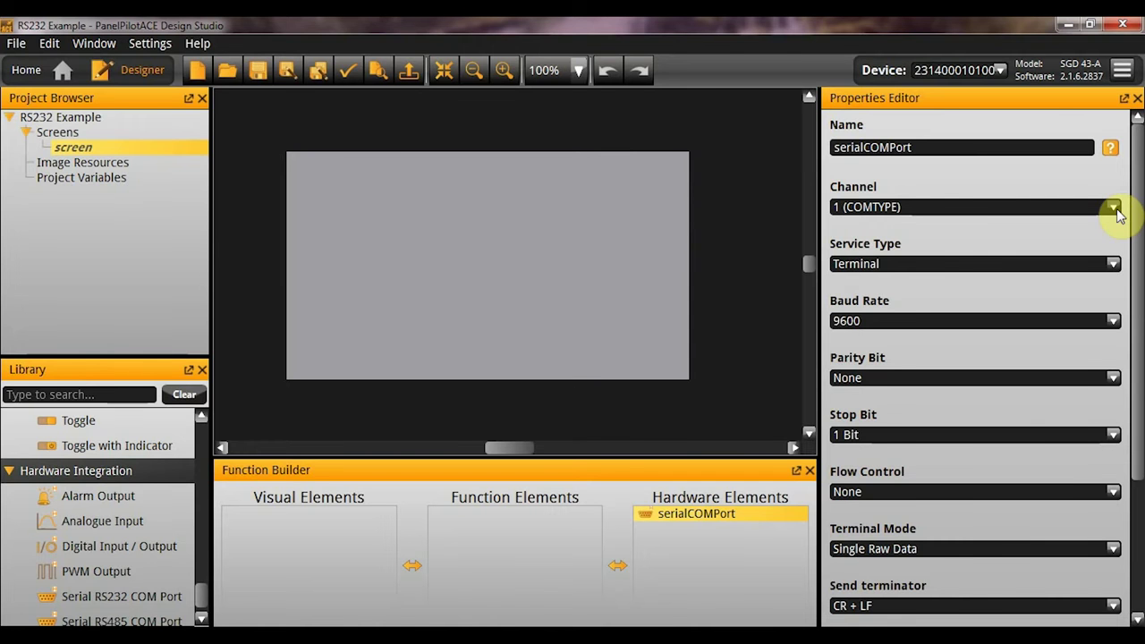
left_click(914, 265)
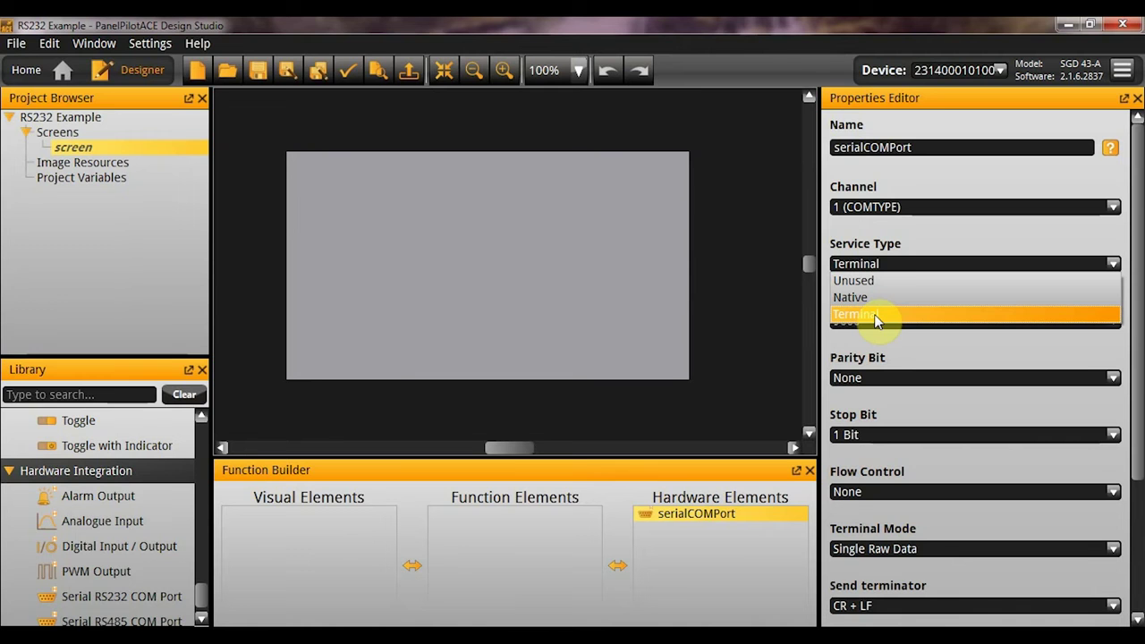
left_click(874, 314)
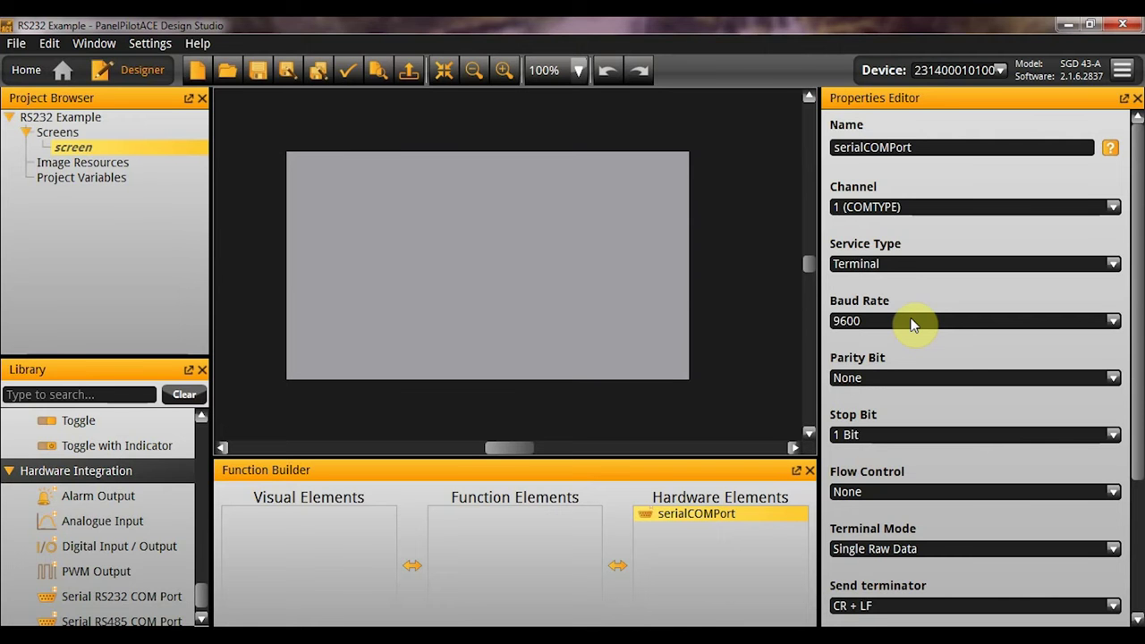
left_click(913, 324)
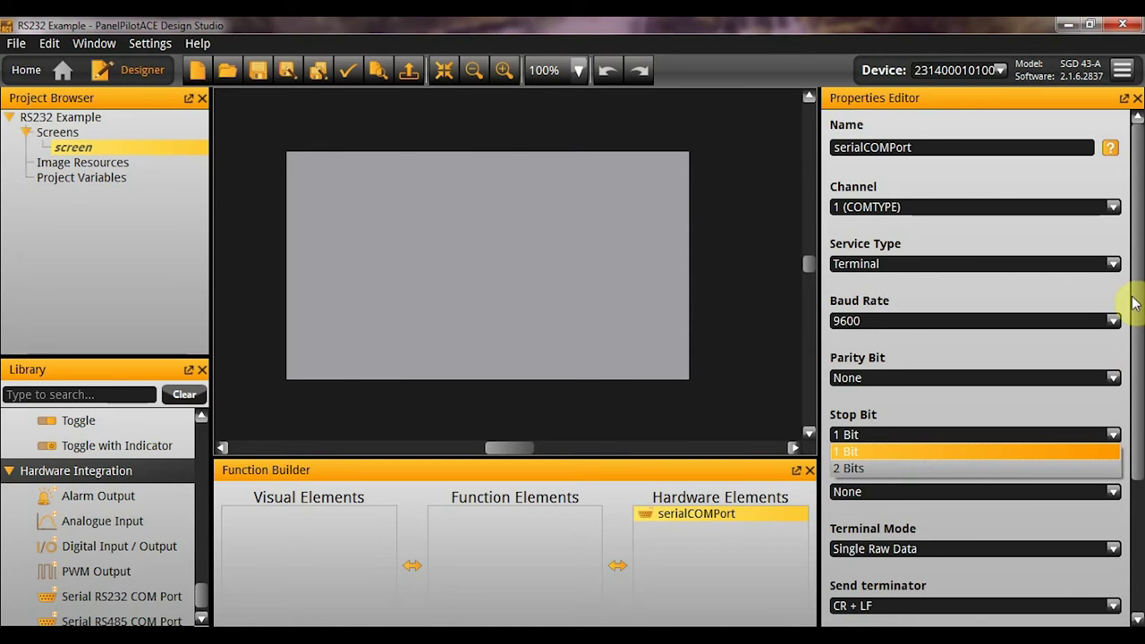
scroll(1140, 304, "down", 2)
left_click_drag(1140, 357, 1141, 428)
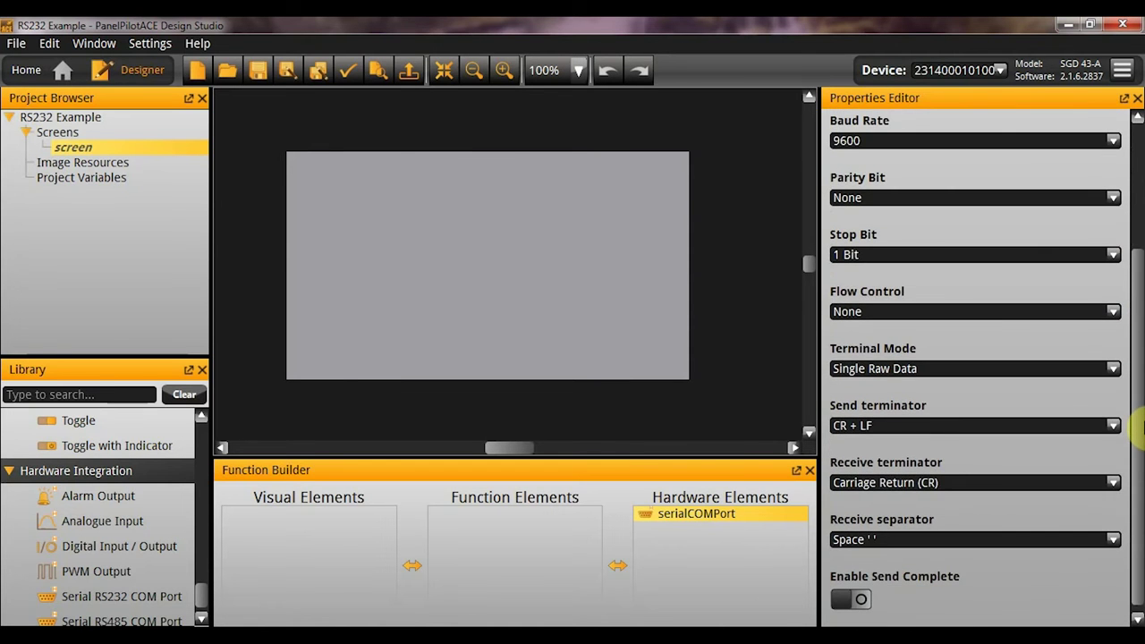
Switch serialCOMPort's Terminal Mode to Multiple Raw Data, which adds a Space send separator.
left_click(947, 364)
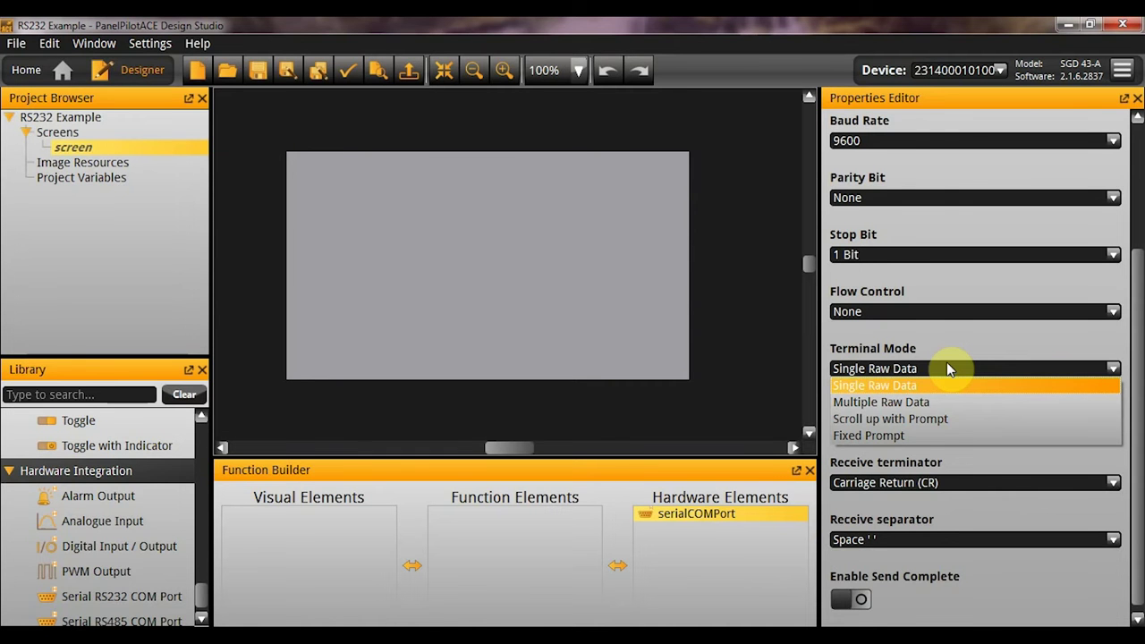
left_click(947, 364)
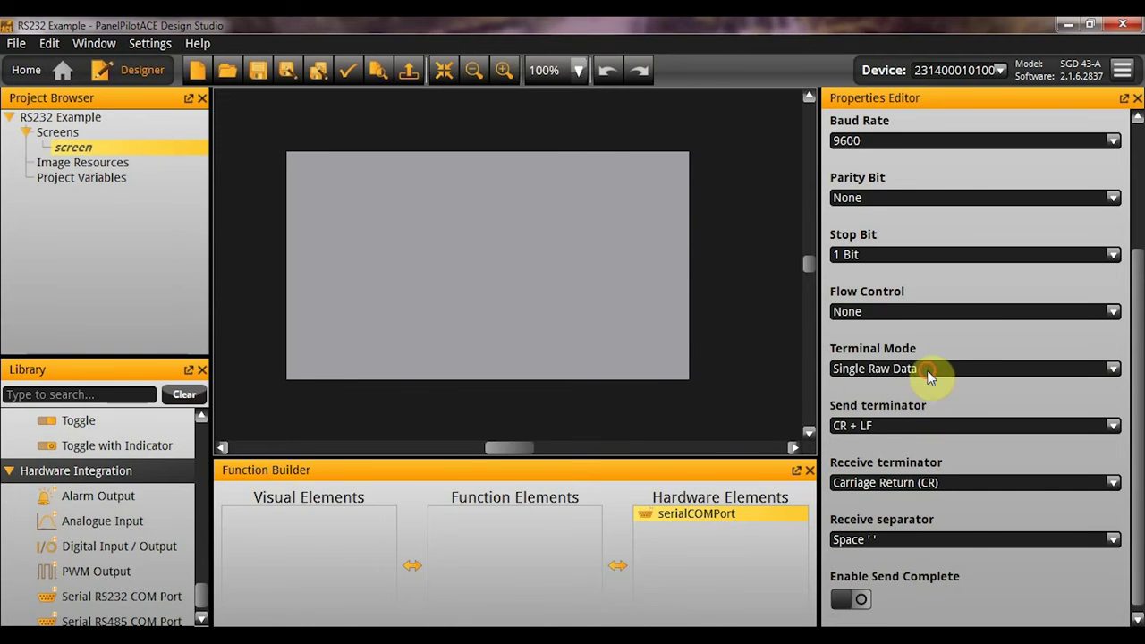
left_click(933, 367)
left_click(923, 401)
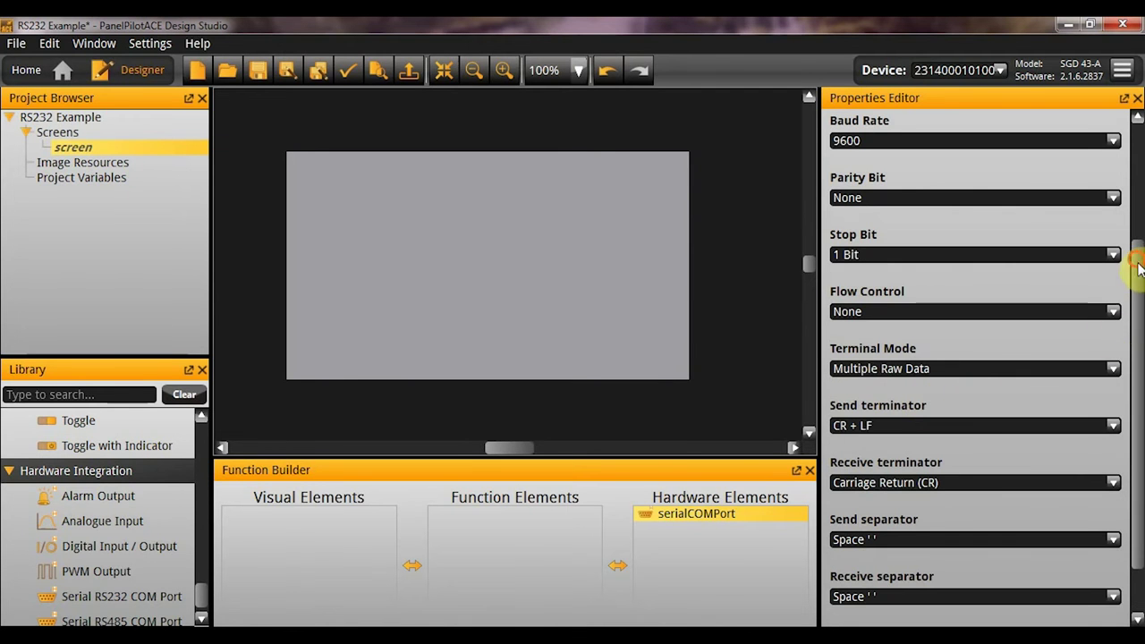
left_click_drag(1137, 255, 1140, 315)
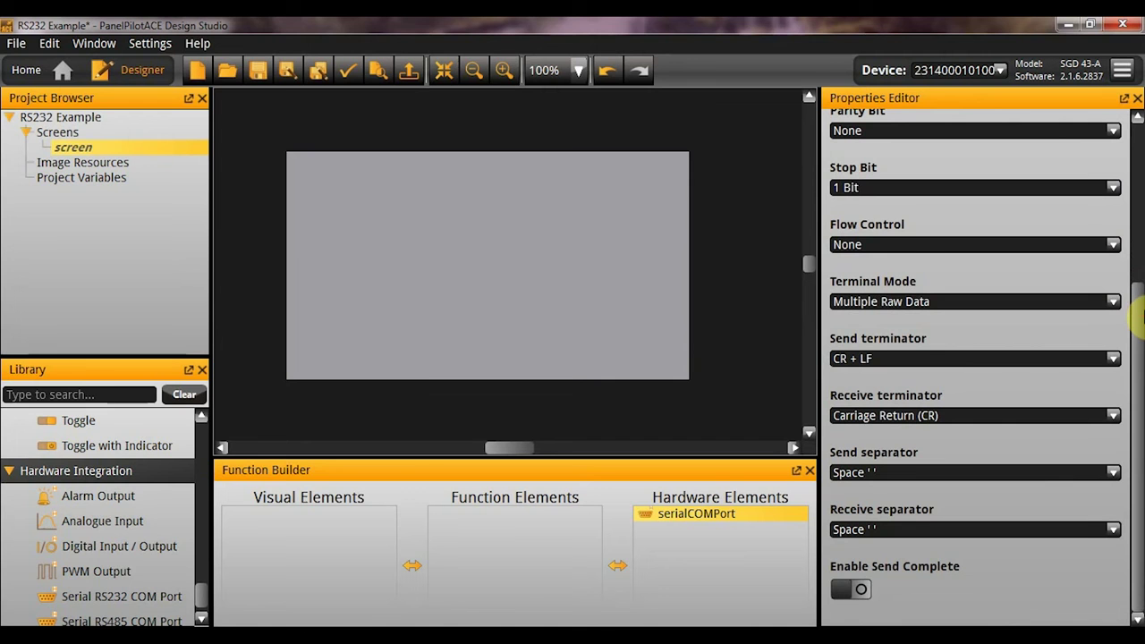
left_click(951, 355)
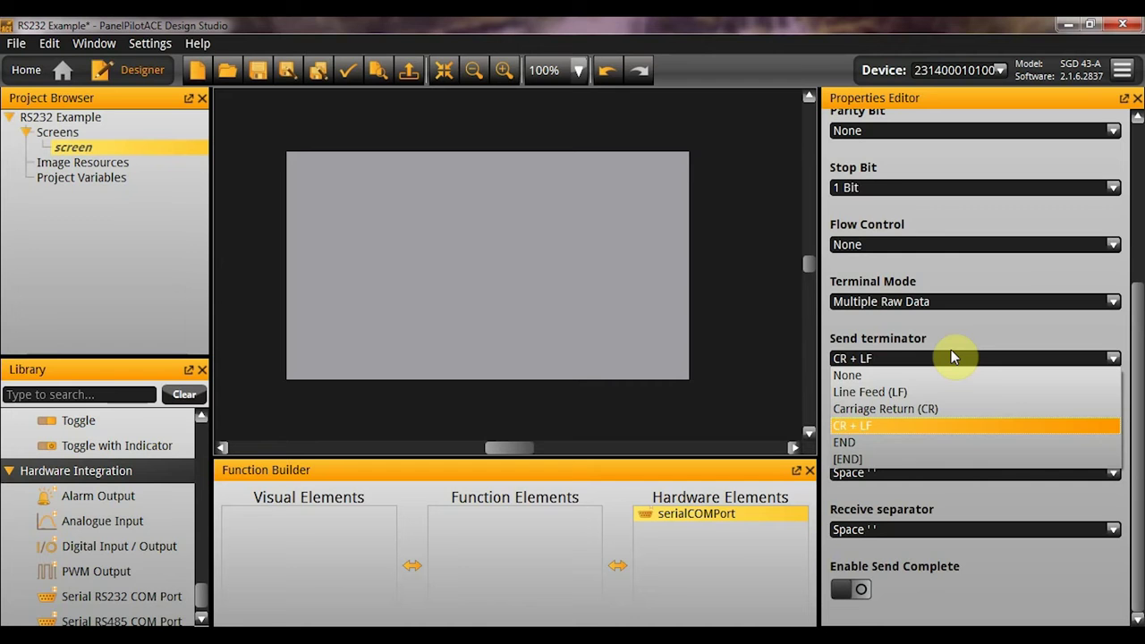
Keep CR + LF as the send terminator and select Serial Port Send in the Library.
left_click(951, 351)
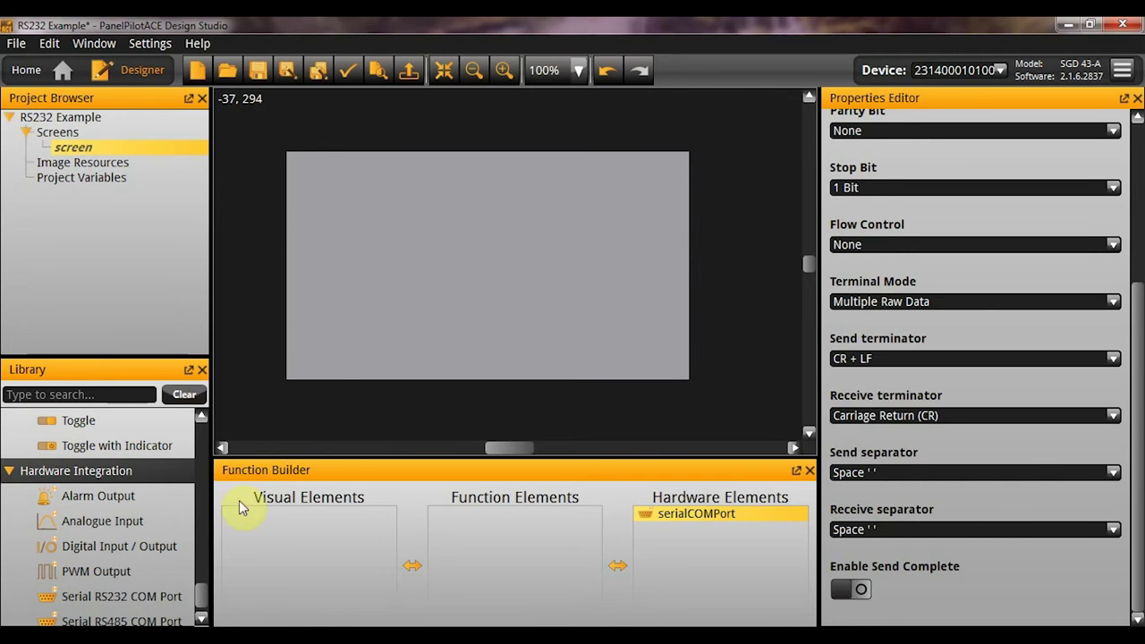
left_click(201, 597)
left_click_drag(202, 598, 199, 583)
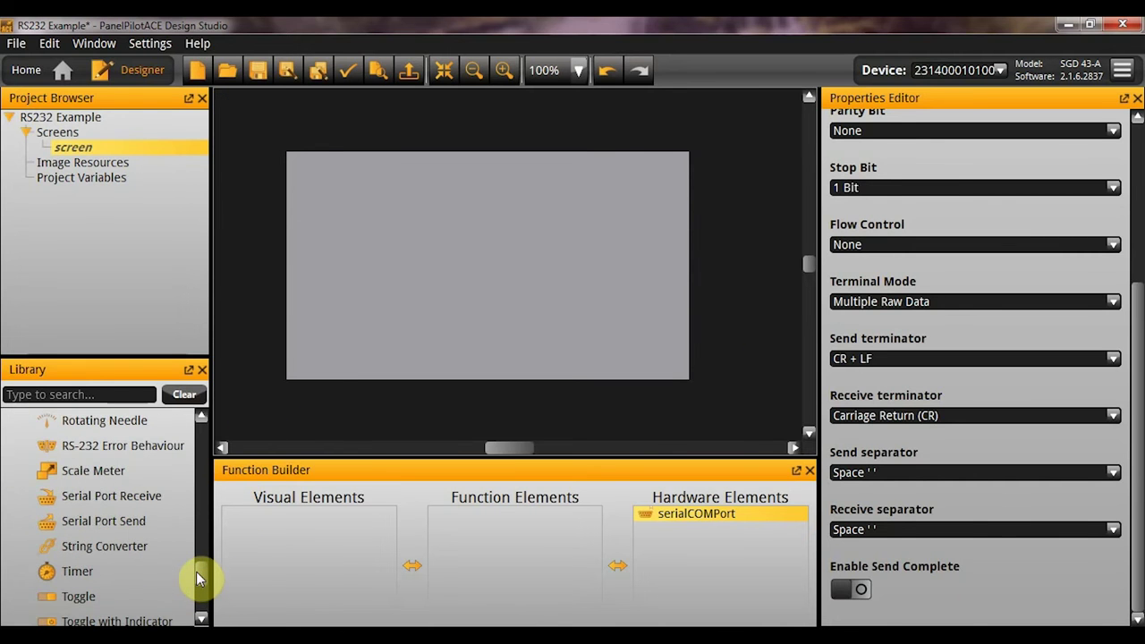
left_click(106, 525)
Add a serialSend function element and set its serial port to serialCOMPort.
double_click(106, 526)
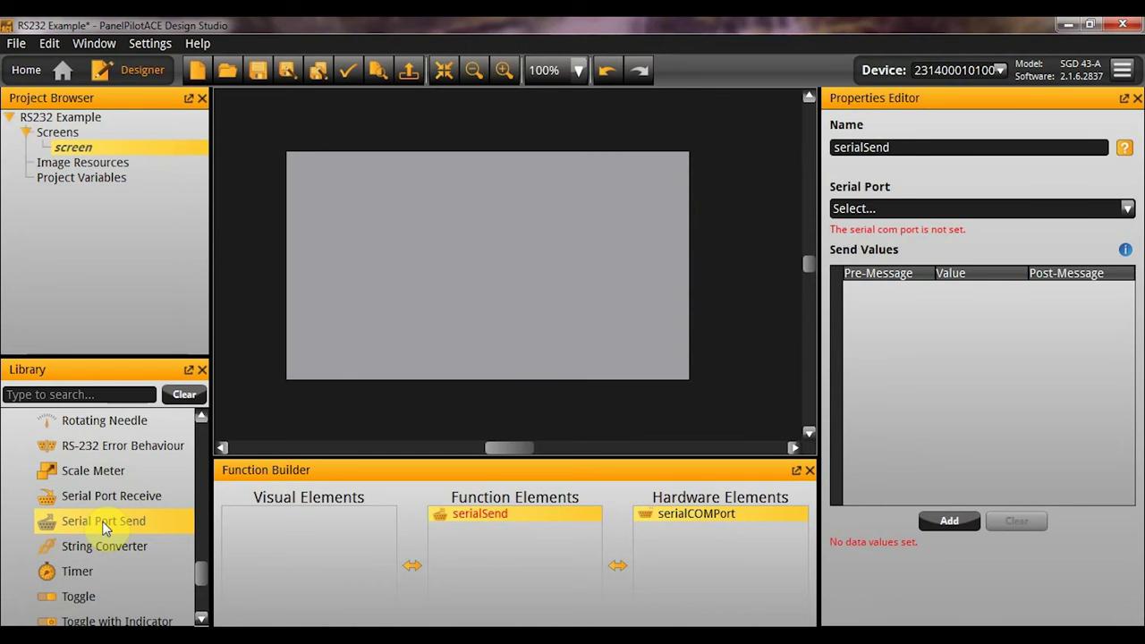
left_click(1000, 211)
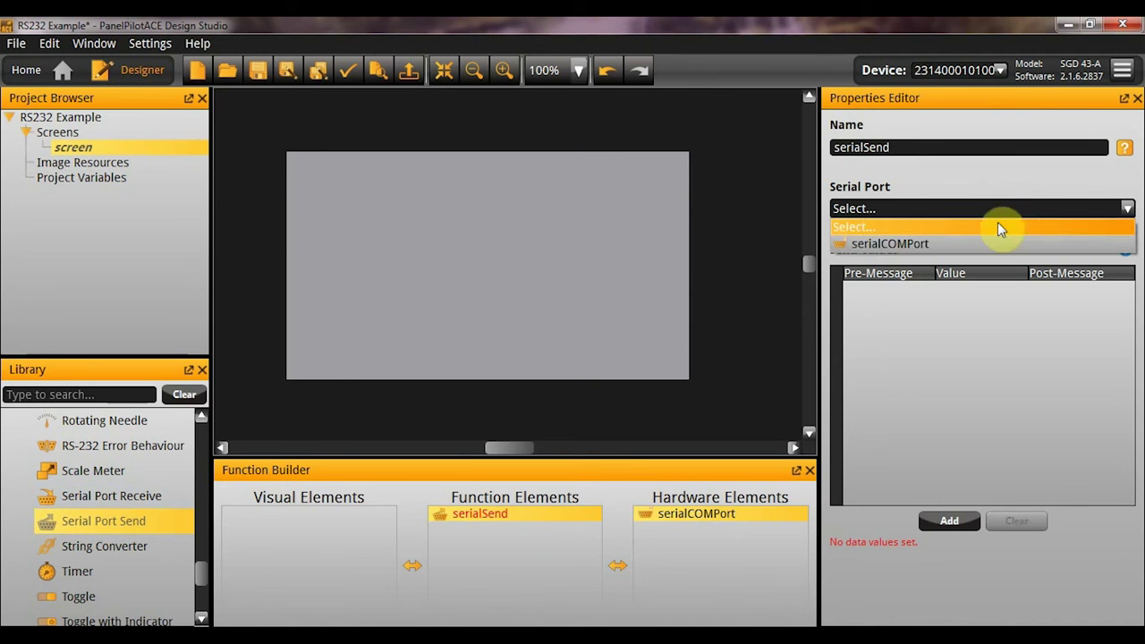
left_click(998, 241)
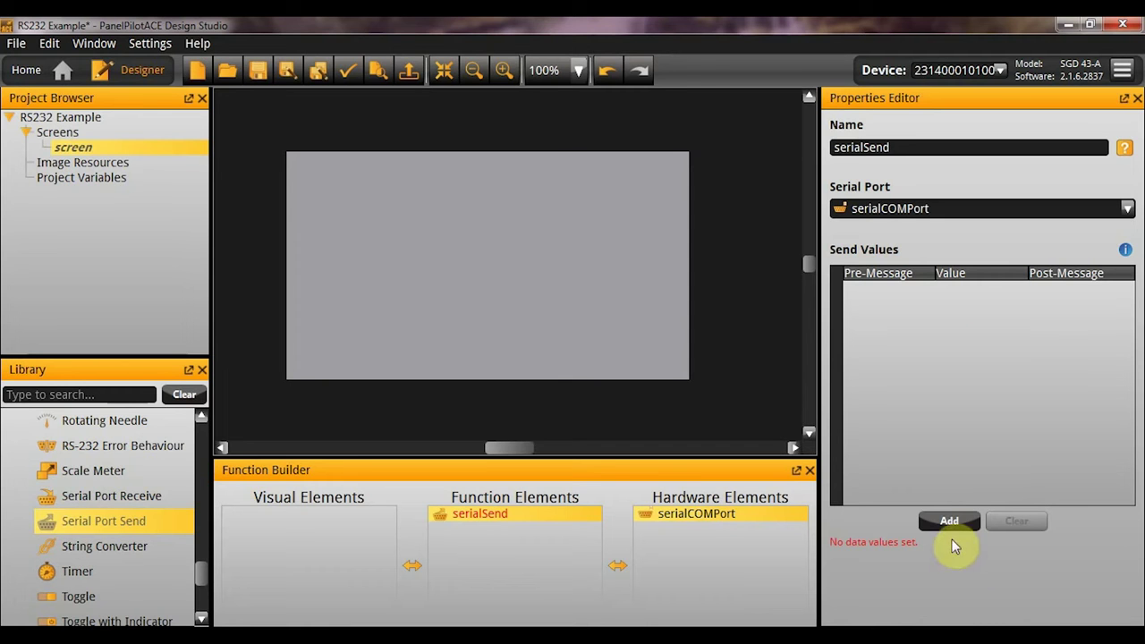
Add a first send value row to serialSend, leaving its value undefined.
right_click(917, 323)
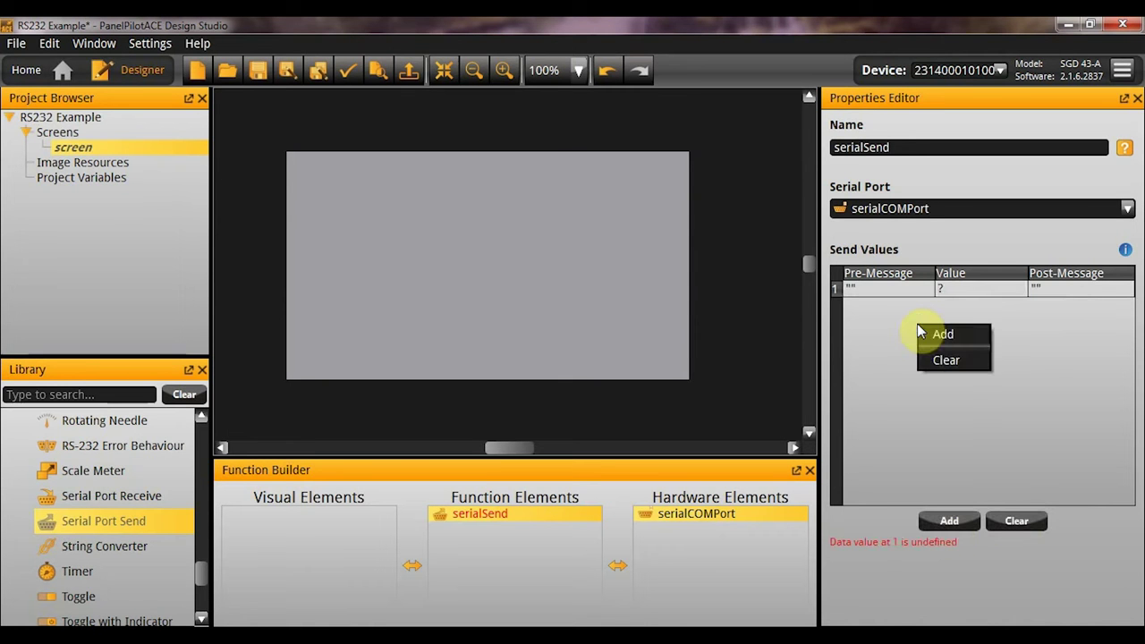
left_click(915, 315)
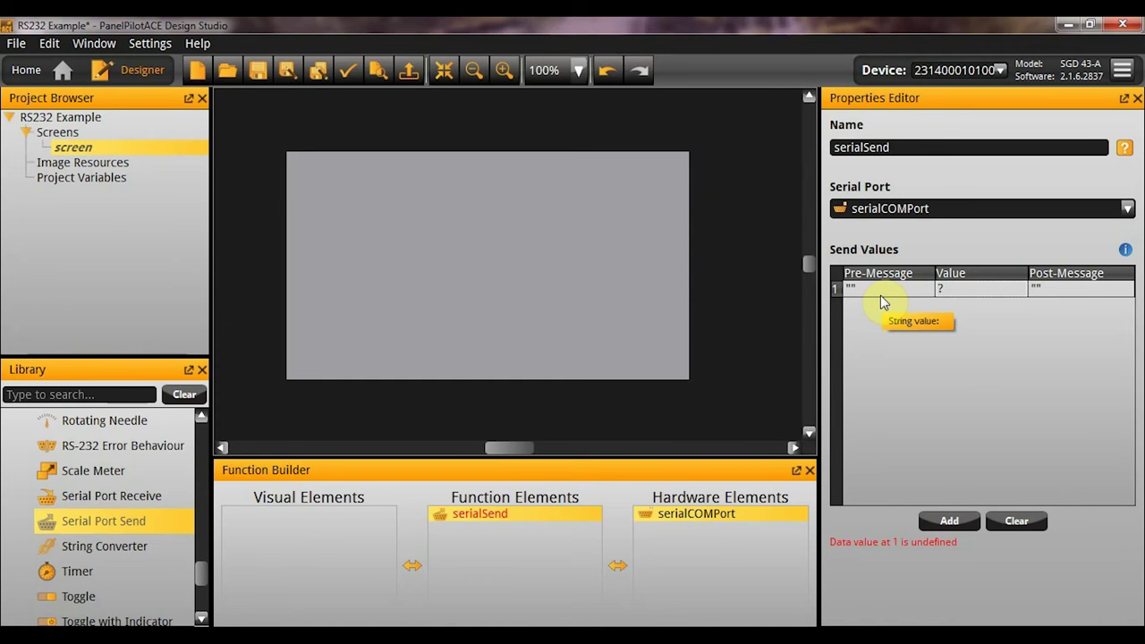
double_click(951, 300)
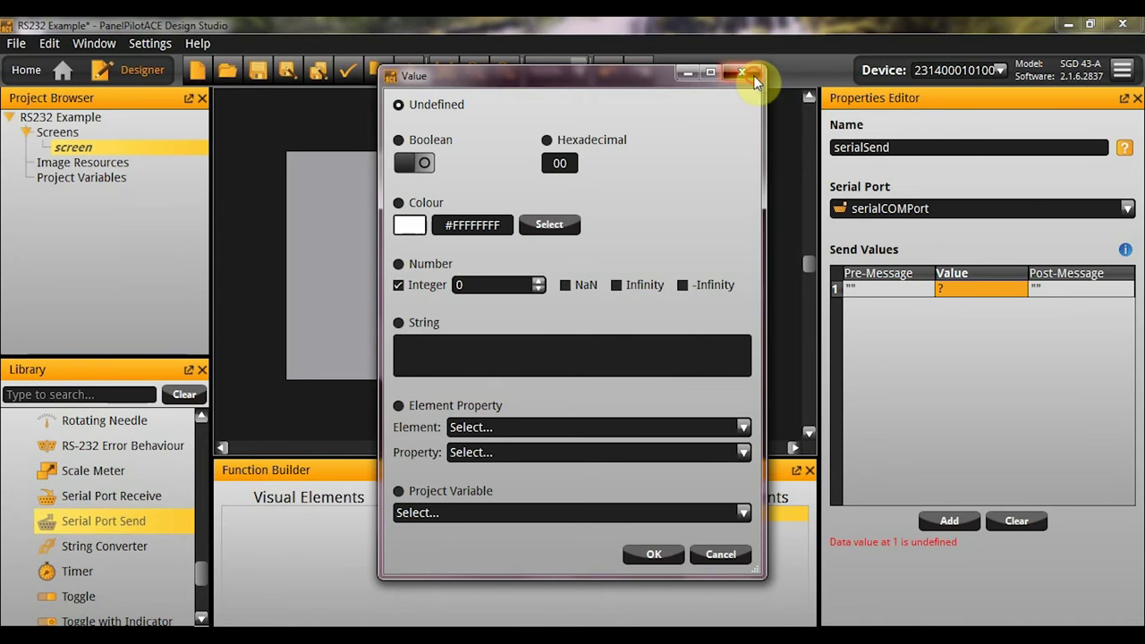
left_click(754, 77)
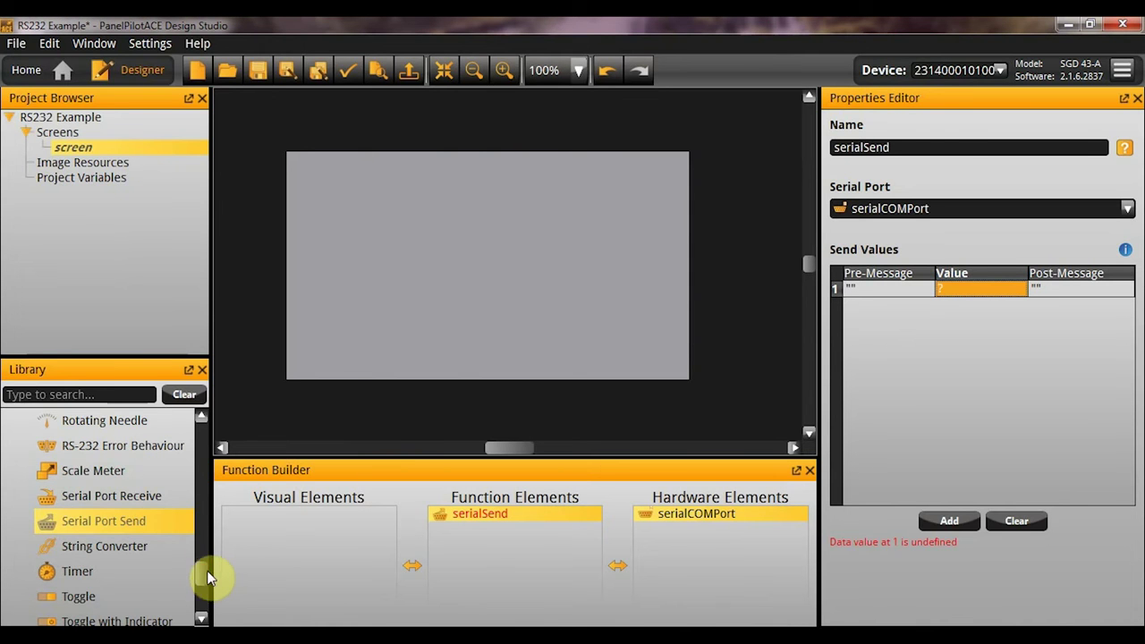
Add an Analogue Input and set serialSend row 1's value to analogueInput > Voltage.
left_click(200, 617)
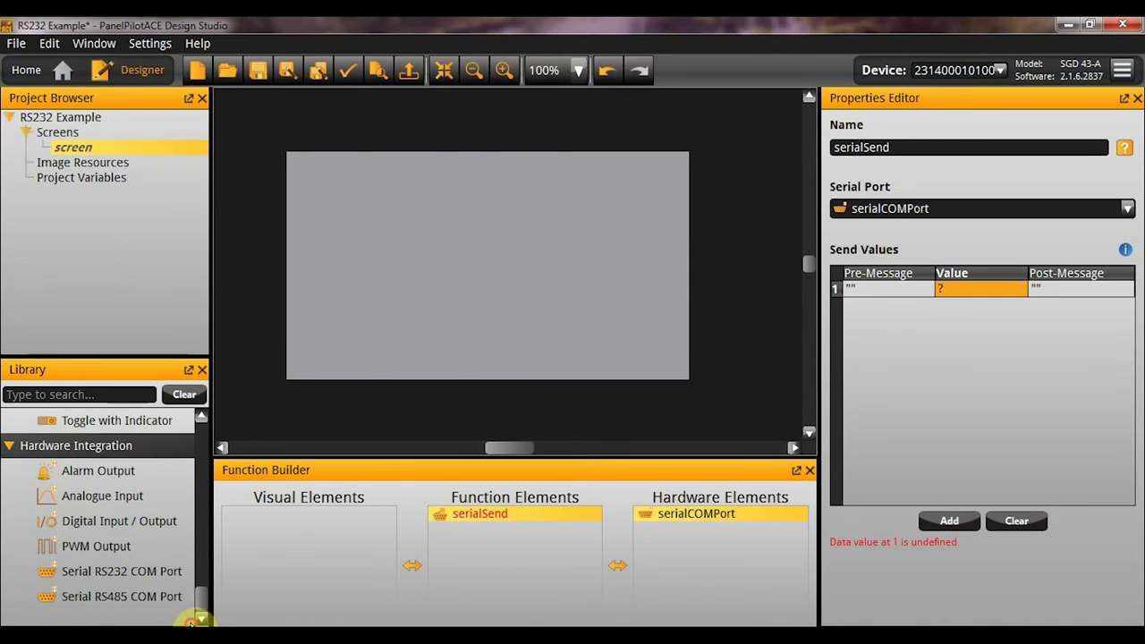
left_click(126, 499)
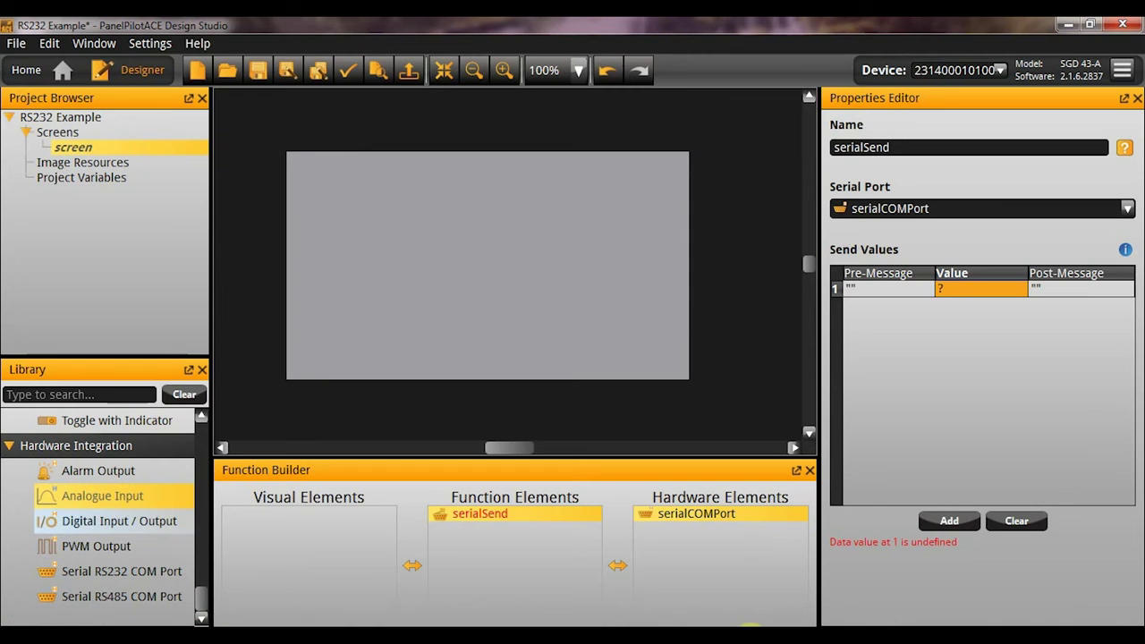
left_click_drag(751, 626, 652, 514)
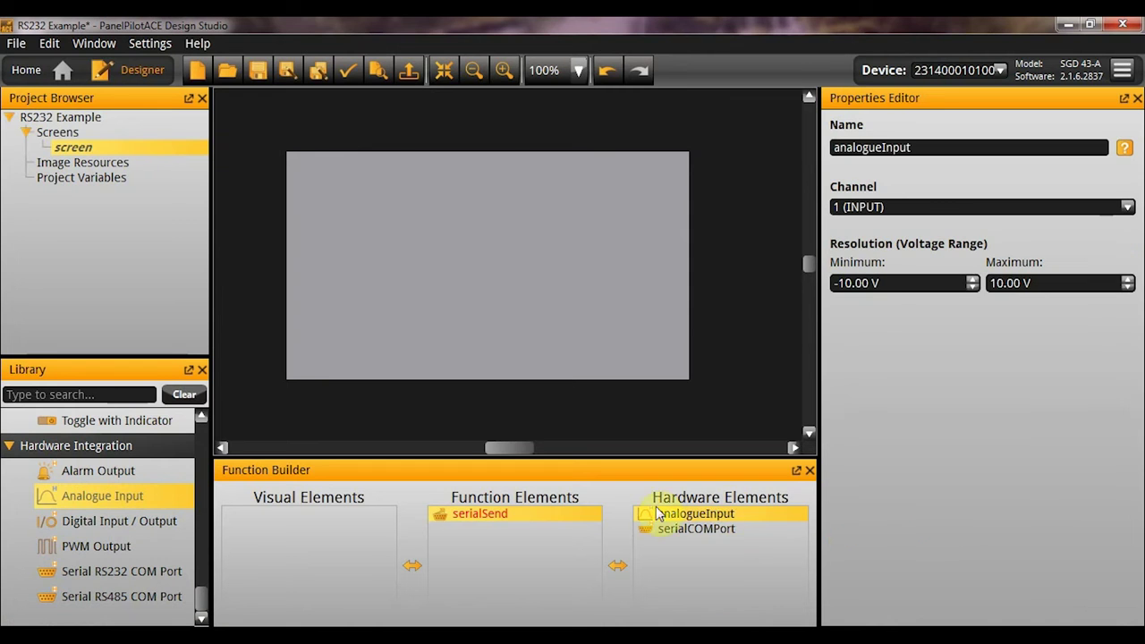
left_click(472, 513)
double_click(958, 286)
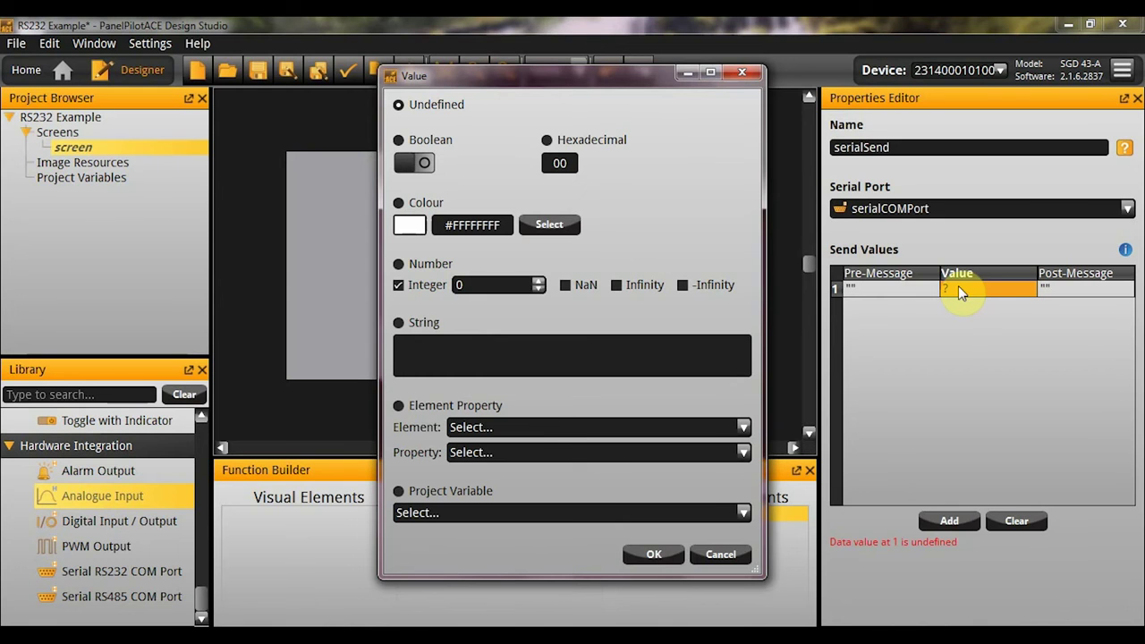
left_click(523, 433)
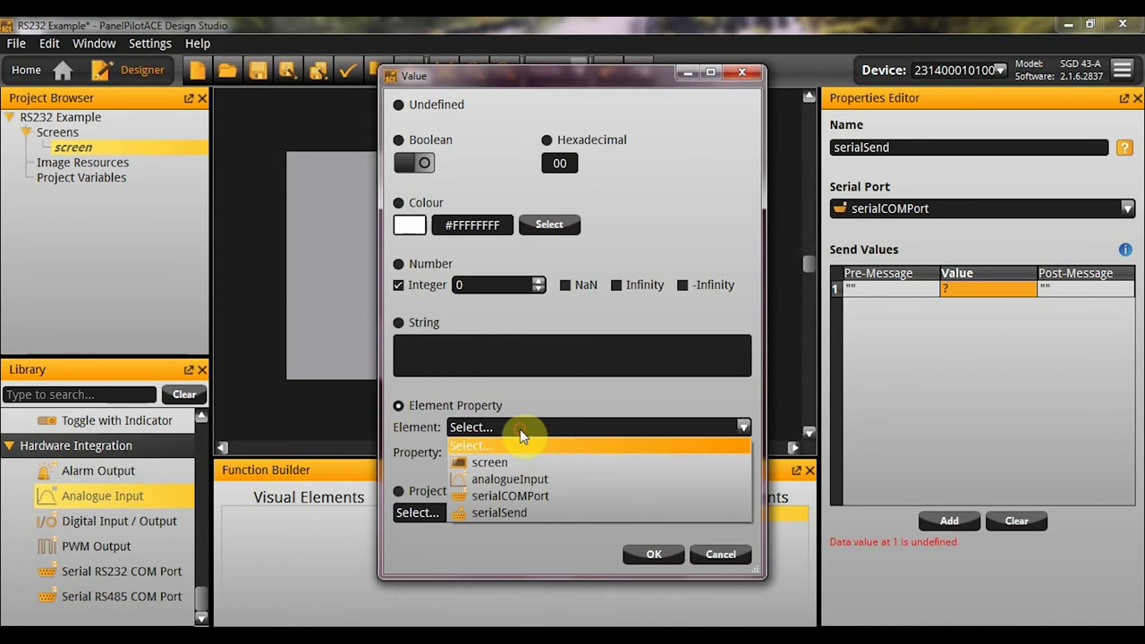
left_click(528, 475)
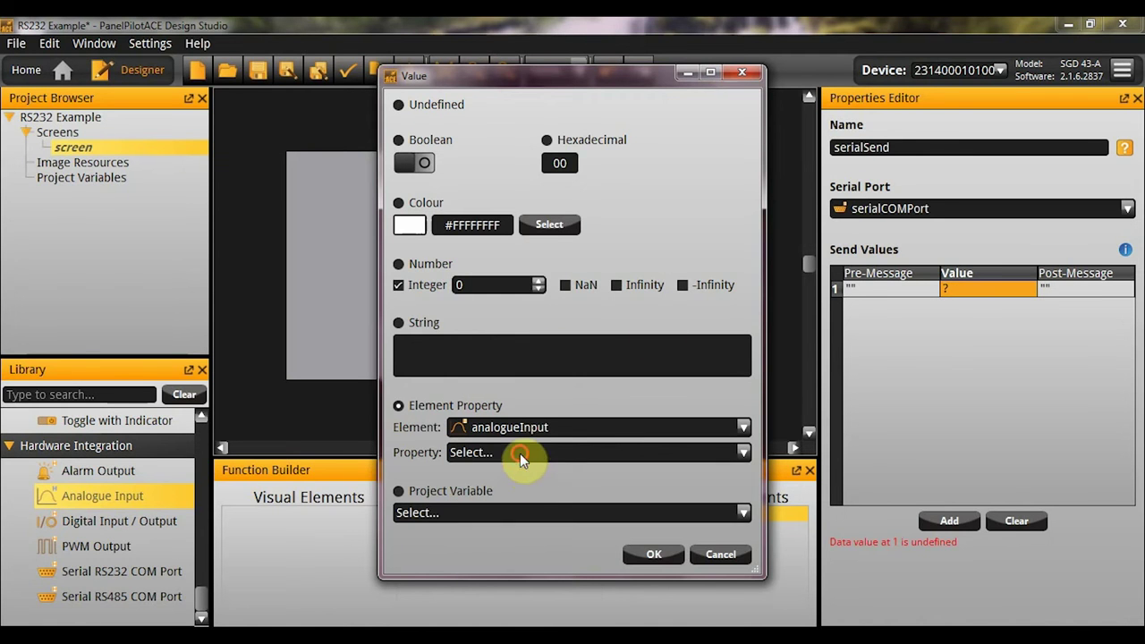
left_click(524, 453)
left_click(526, 554)
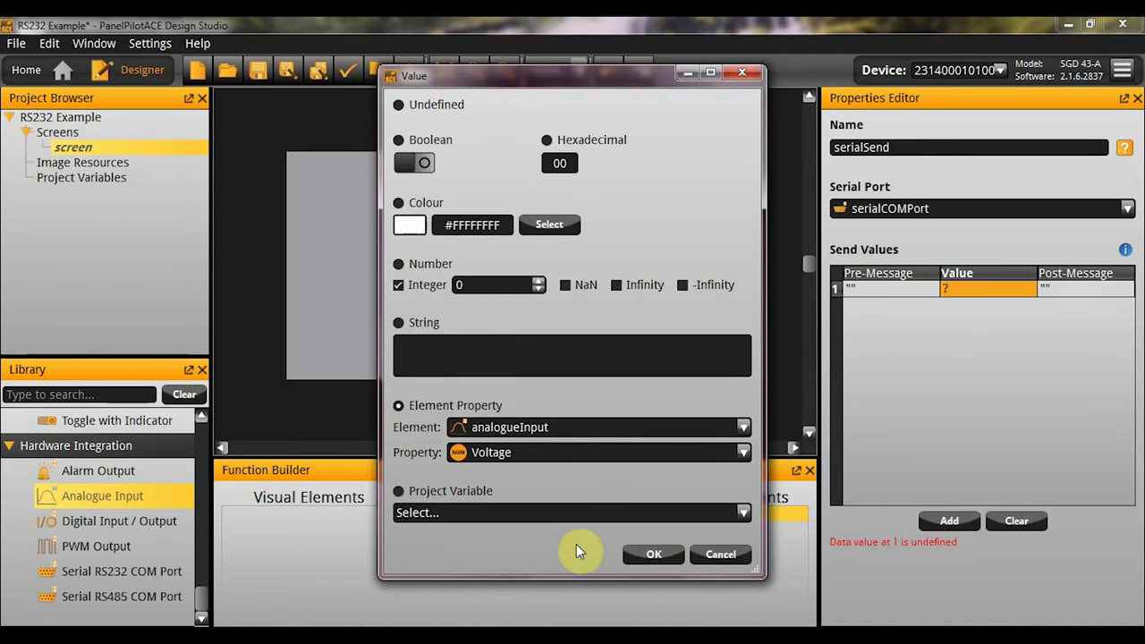
left_click(640, 560)
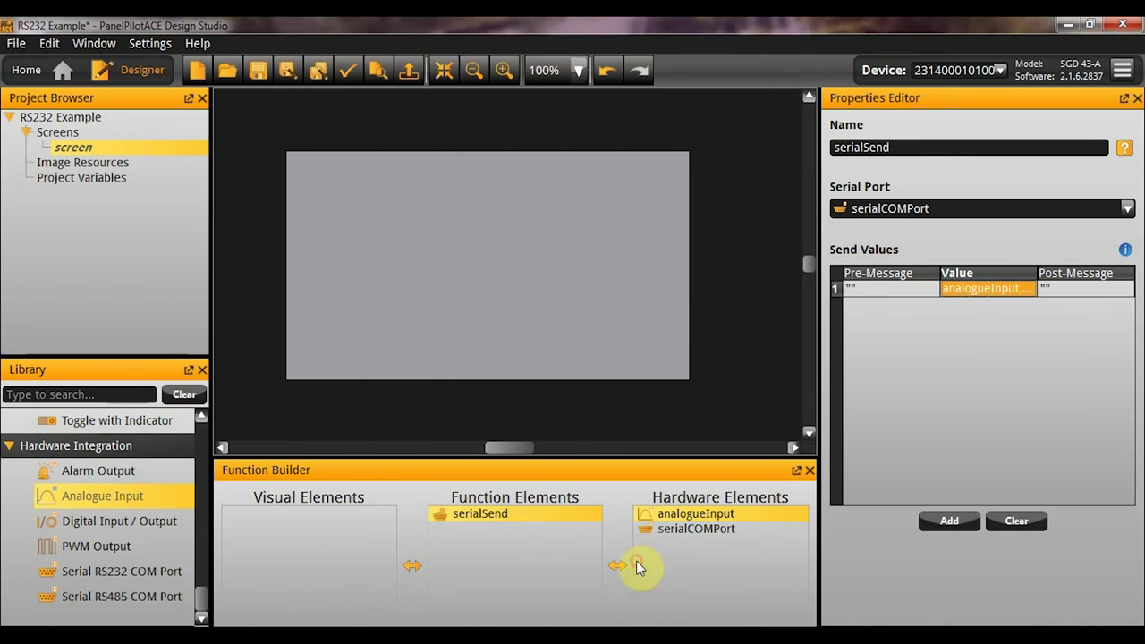
Give row 1 the pre-message 'Voltage1:' and the post-message 'V'.
double_click(903, 288)
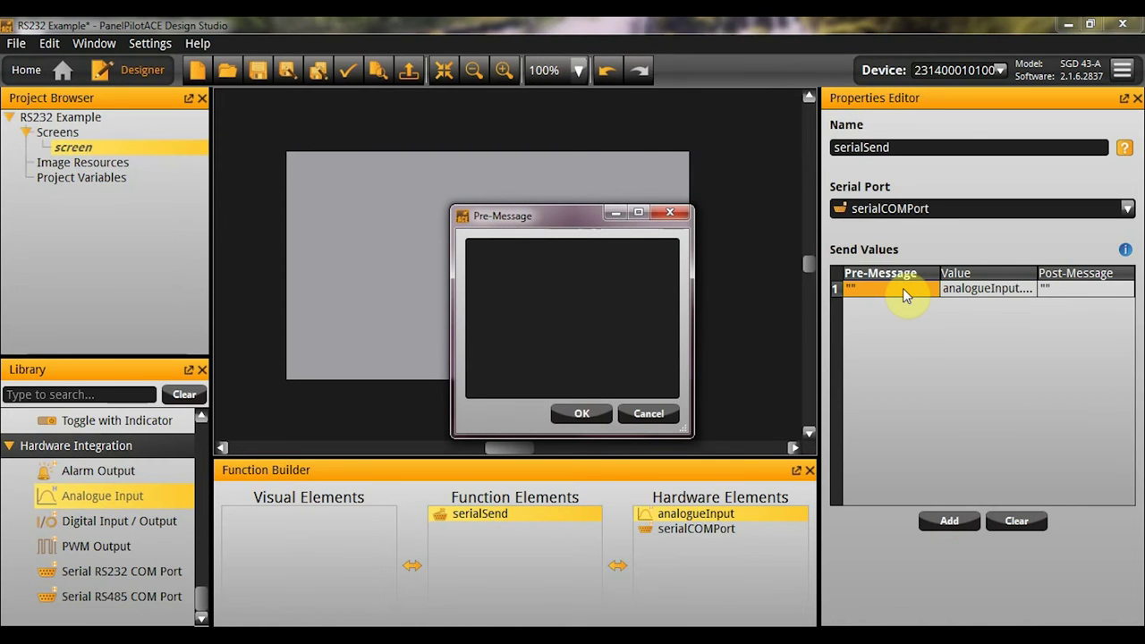
type("Voltaeg")
key("BackSpace")
key("BackSpace")
type("ge1:")
left_click(587, 414)
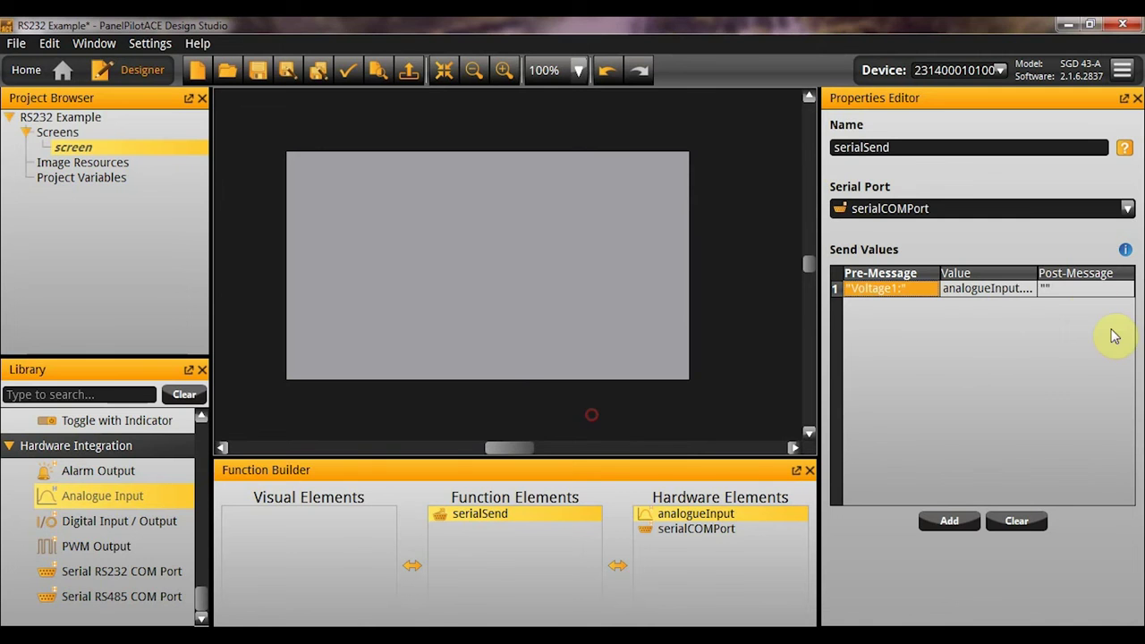
double_click(1078, 289)
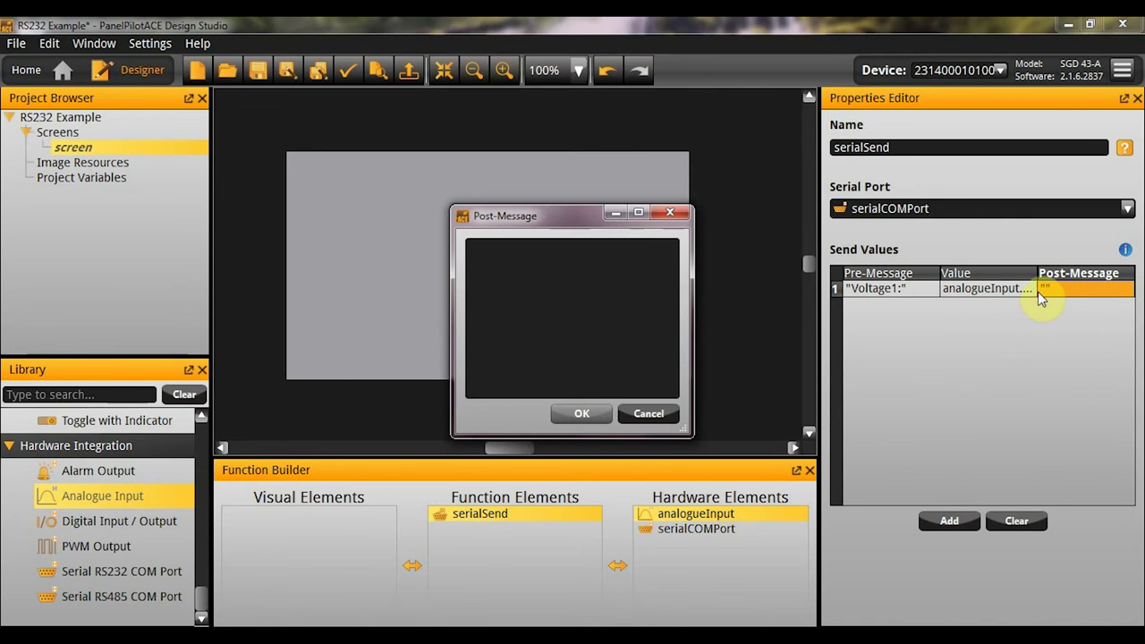
type("V")
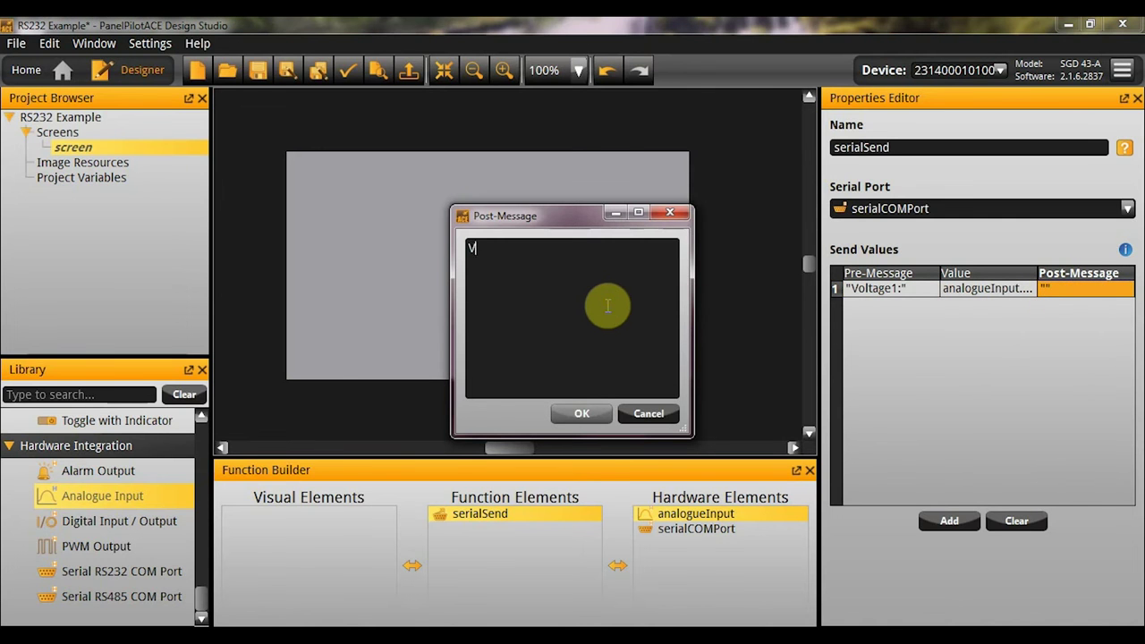
left_click(575, 417)
Add a second analogue input, analogueInput1, and a second send values row to serialSend.
left_click(495, 530)
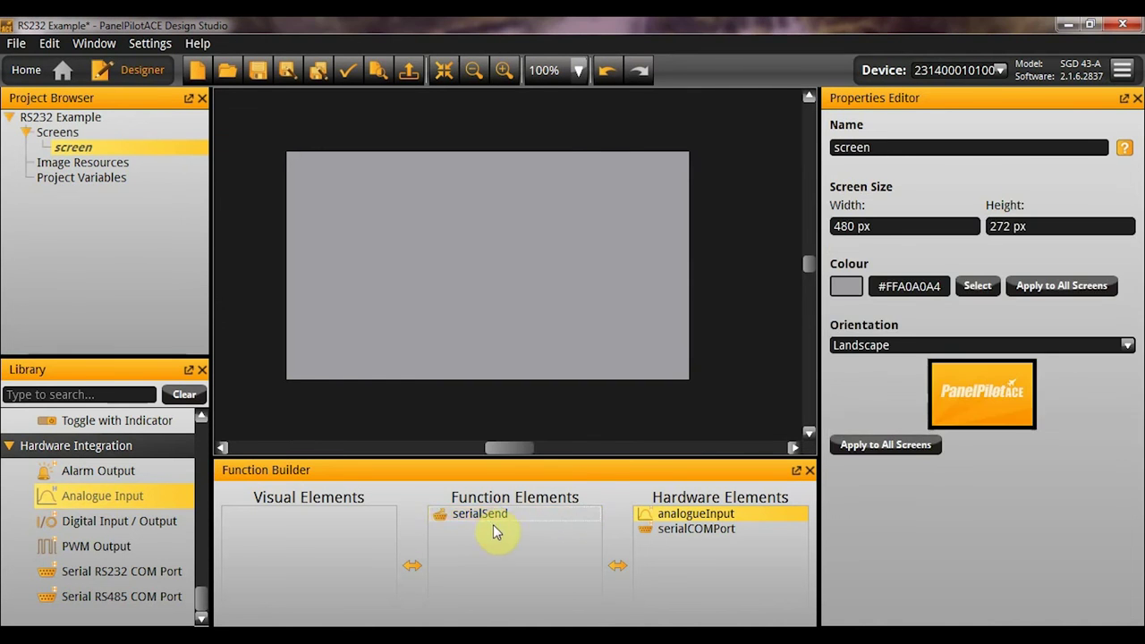
left_click(492, 515)
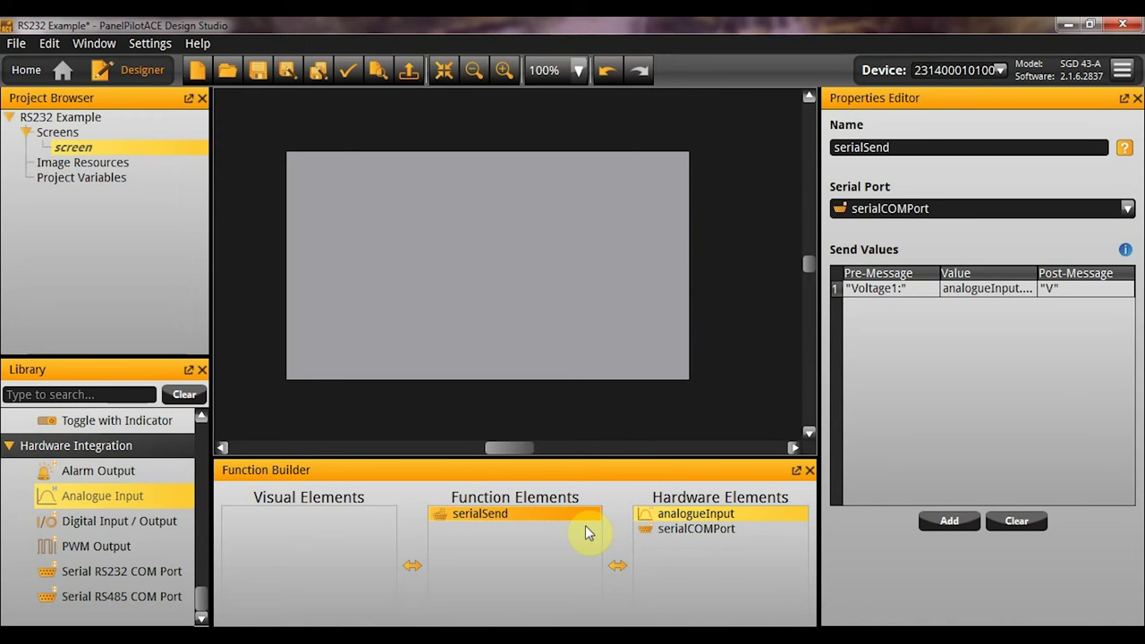
double_click(58, 497)
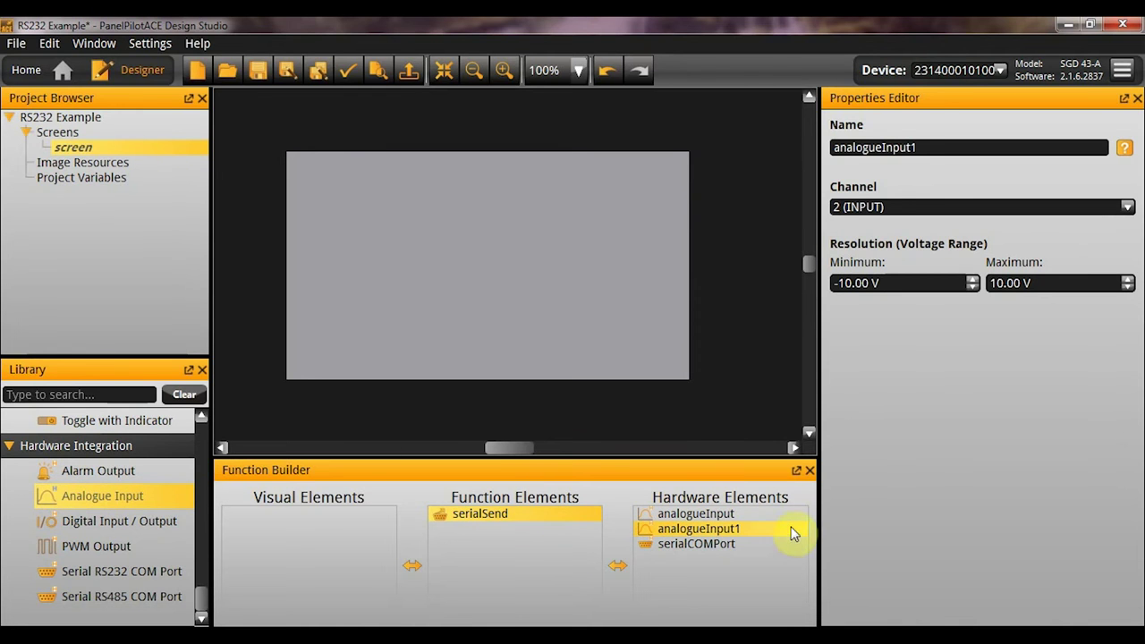
left_click(491, 516)
left_click(975, 309)
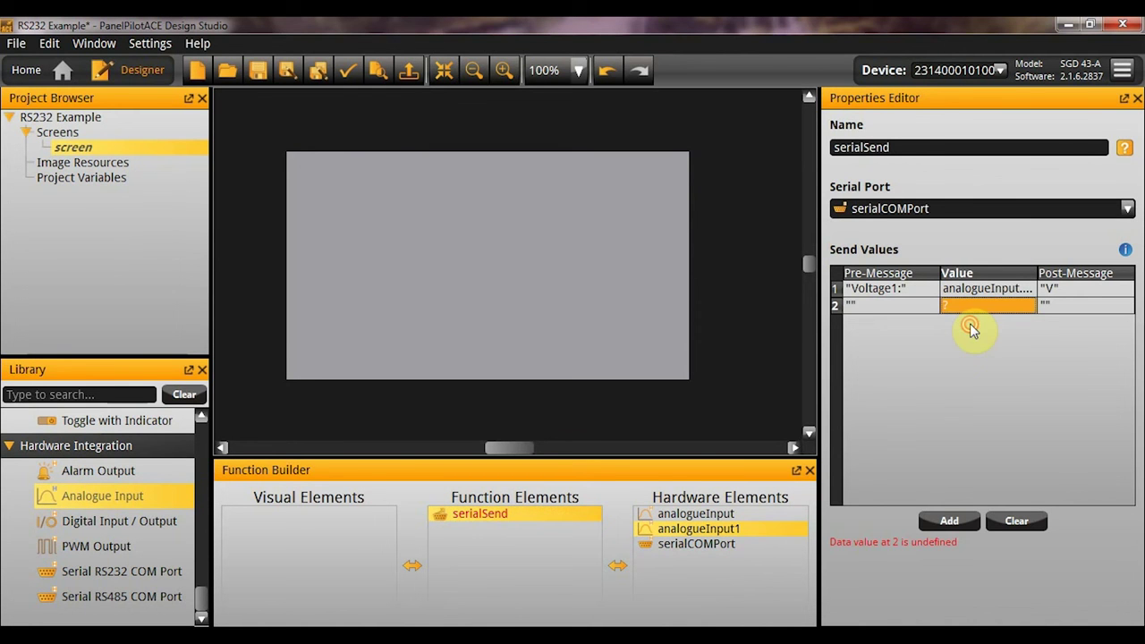
Set row 2 to pre-message 'Voltage 2:', value analogueInput1 > Voltage, and post-message 'V'.
left_click(858, 306)
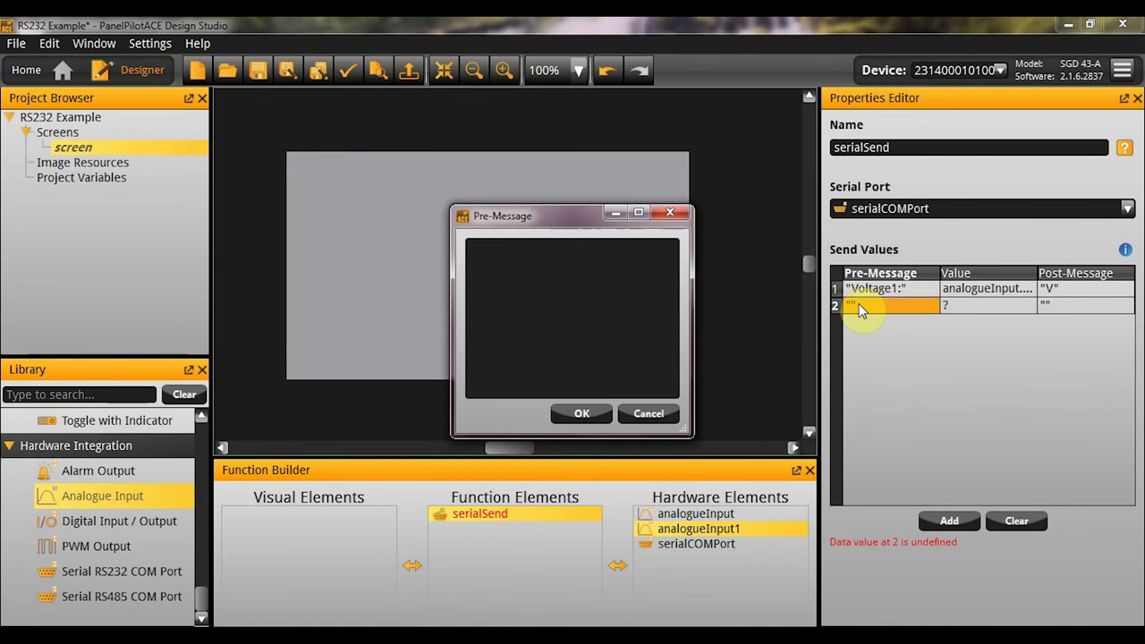
type("Voltage 2:")
left_click(587, 422)
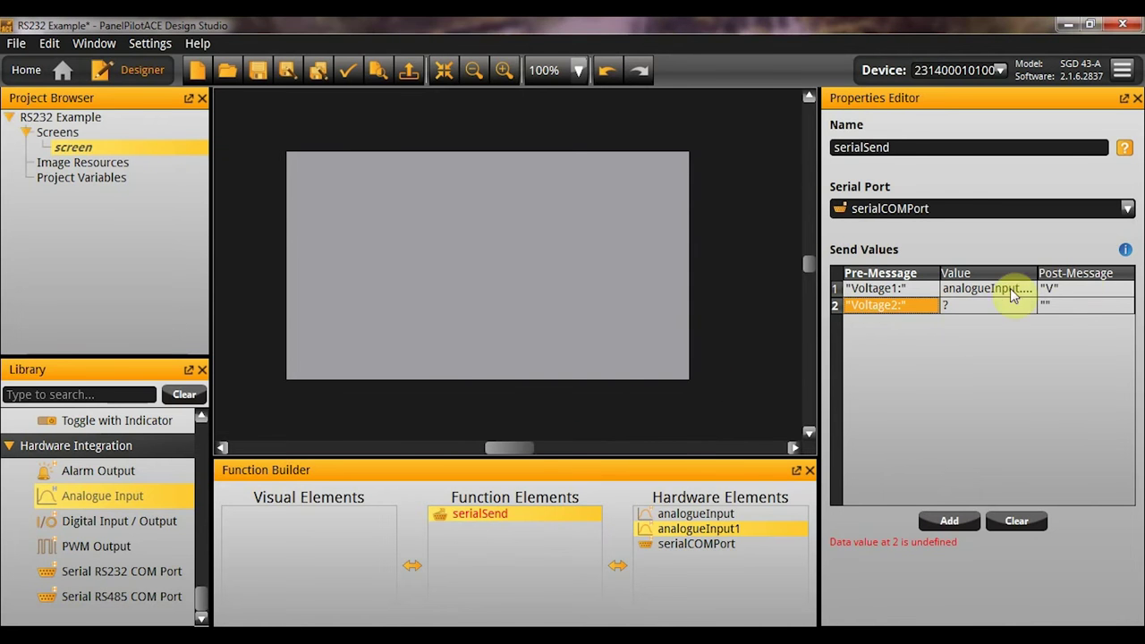
left_click(993, 303)
left_click(499, 427)
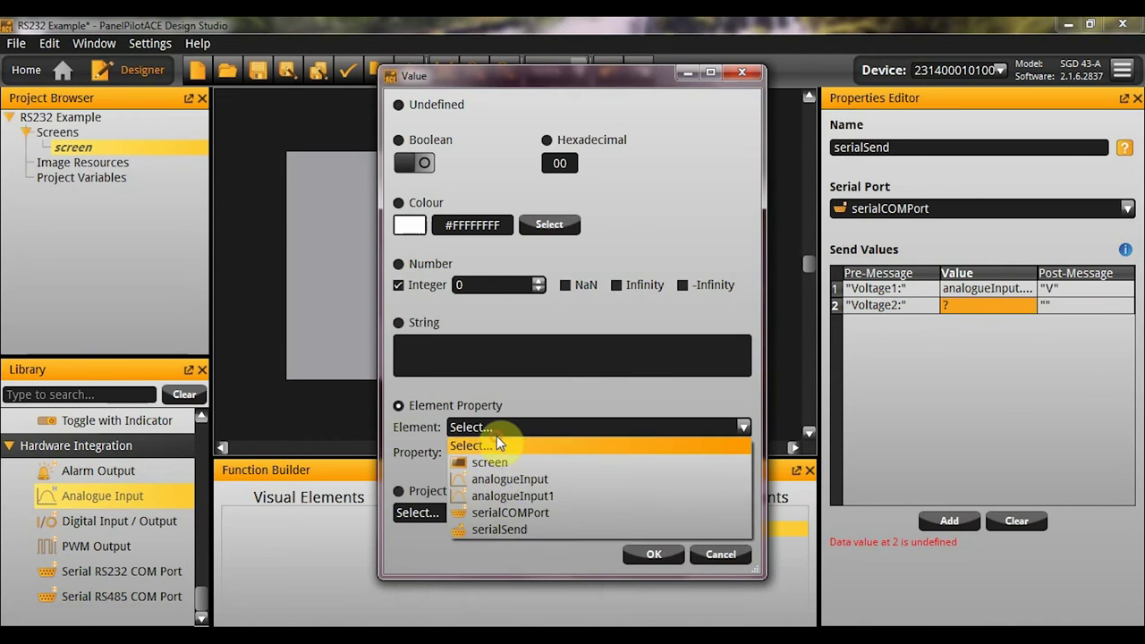
left_click(521, 497)
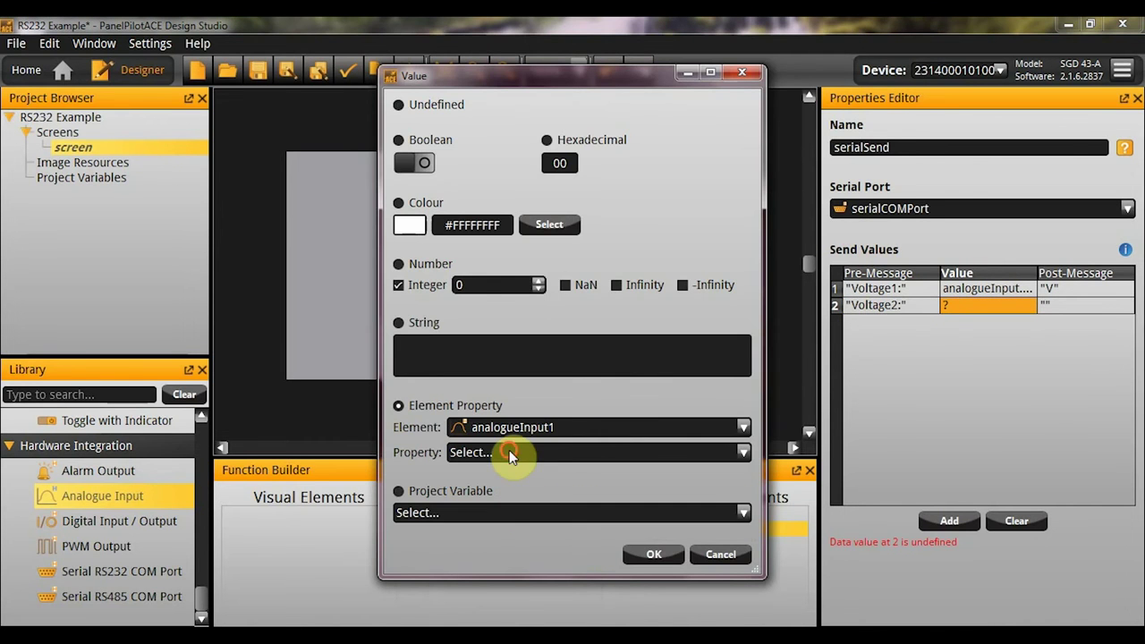
left_click(510, 453)
left_click(515, 557)
left_click(653, 553)
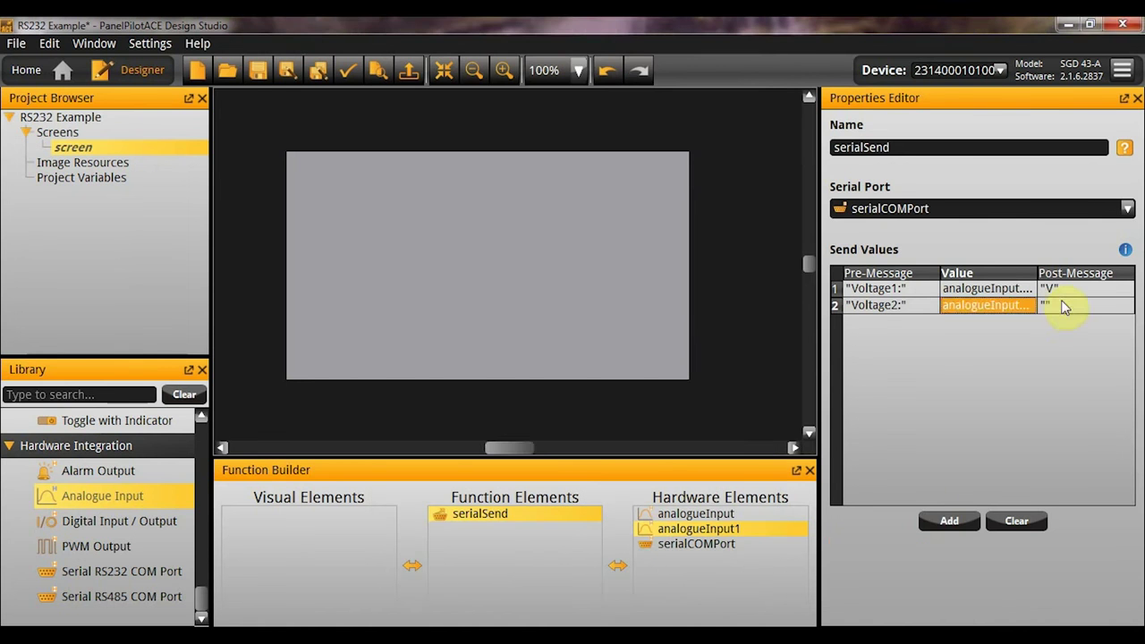
left_click(1061, 303)
type("V")
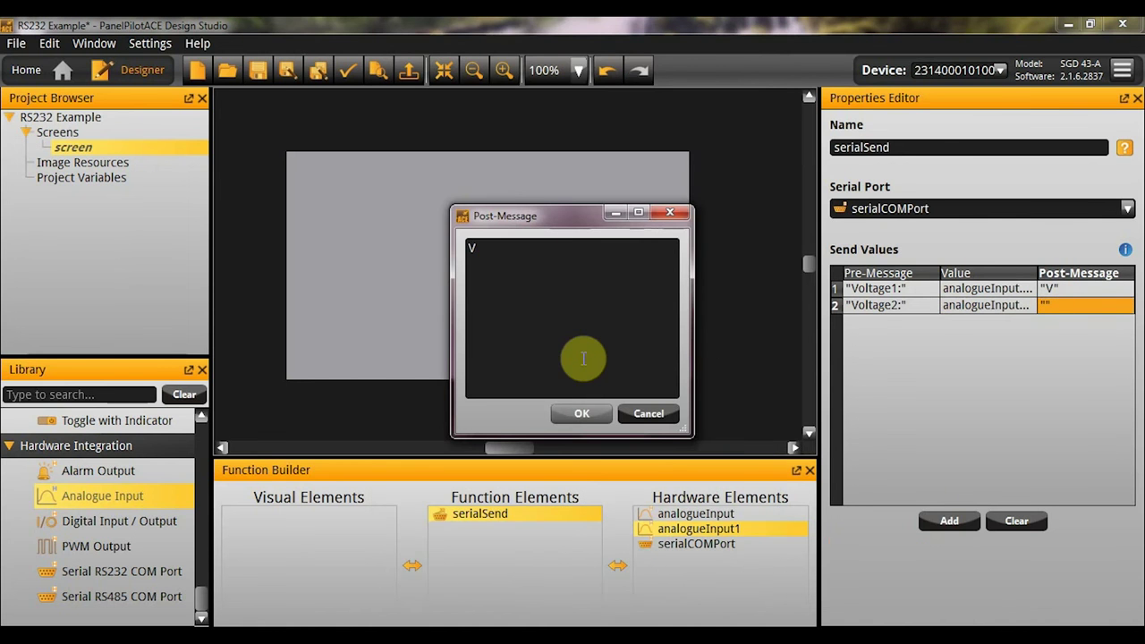
left_click(594, 412)
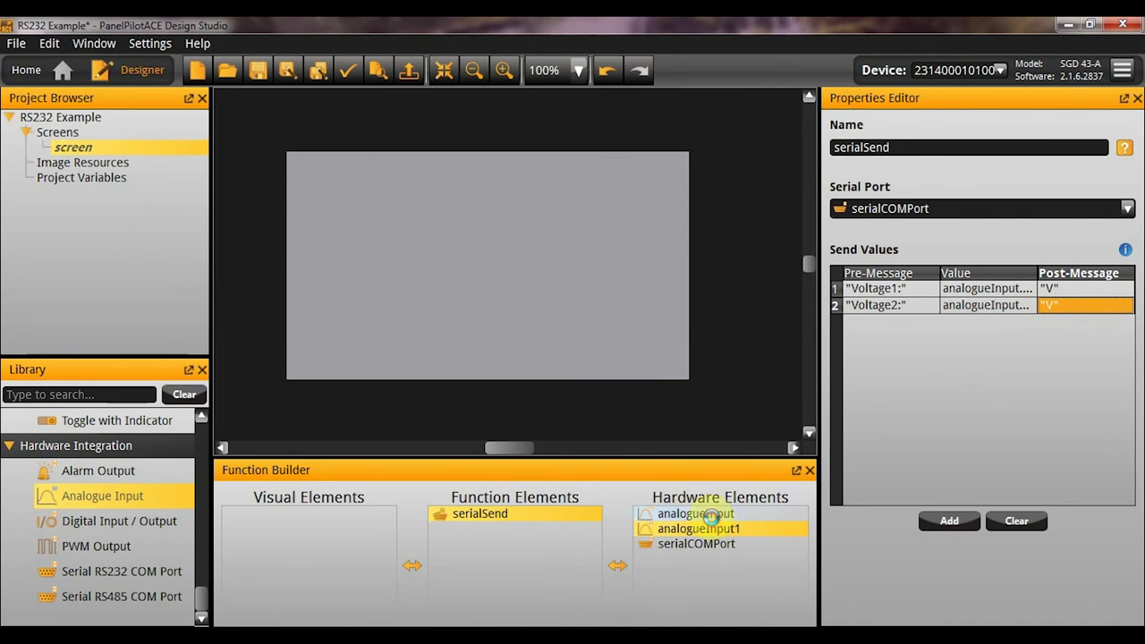
Rename the two analogue inputs to input_1 and input_2.
double_click(707, 514)
type("input_1")
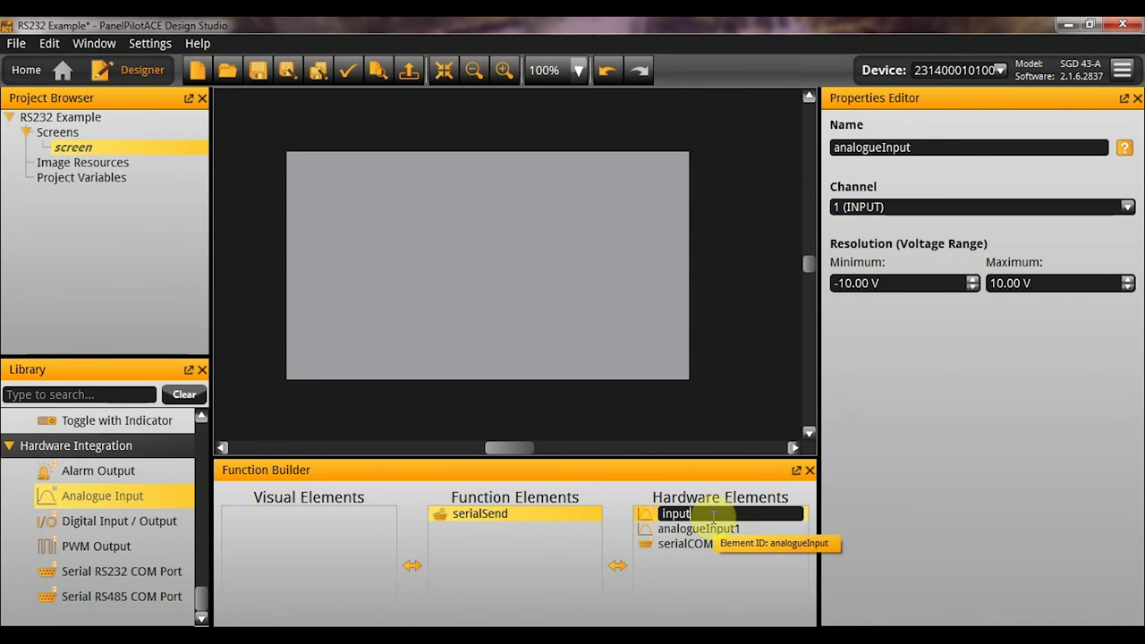
key("Return")
left_click(713, 526)
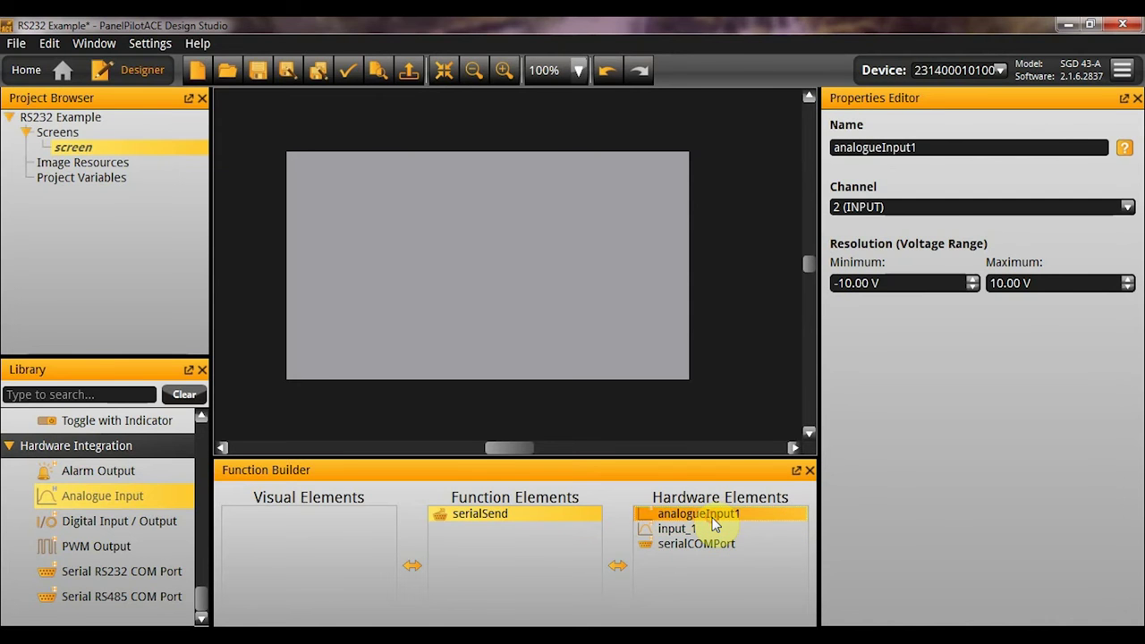
double_click(712, 517)
type("in")
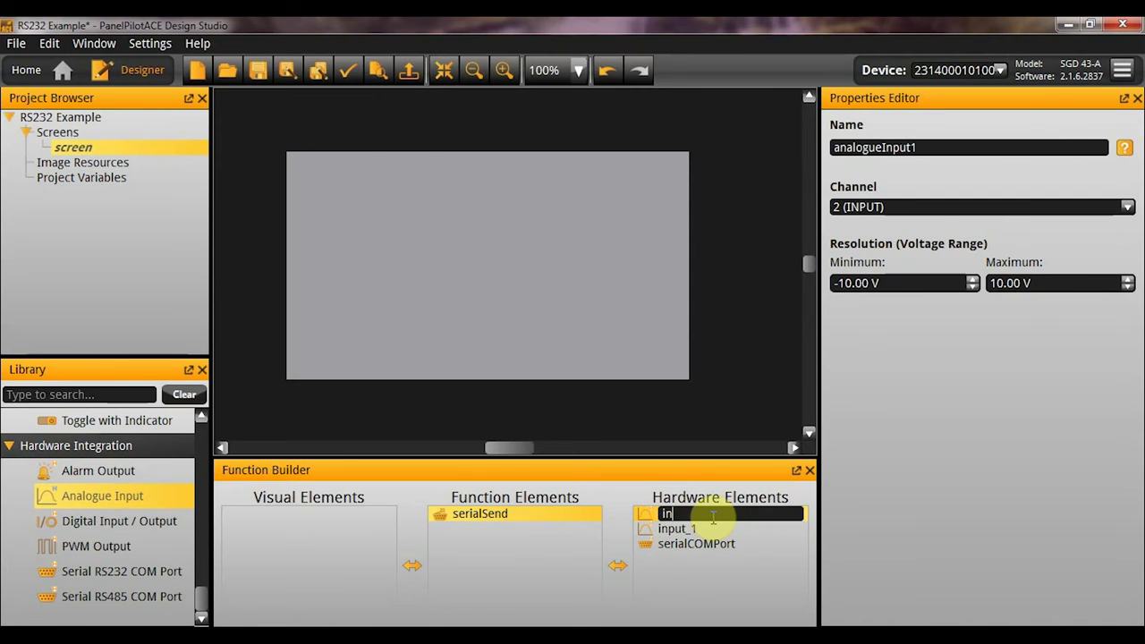
type("put_2")
key("Return")
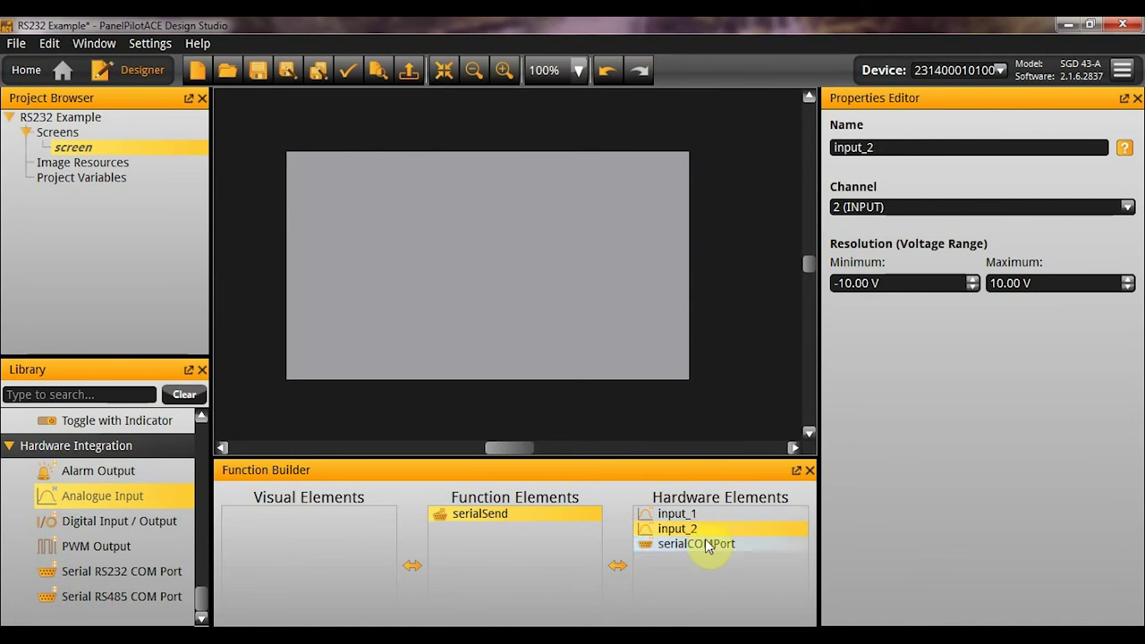
Rename serialCOMPort to serialPort and the serialSend function to send_inputs.
double_click(702, 544)
type("ser")
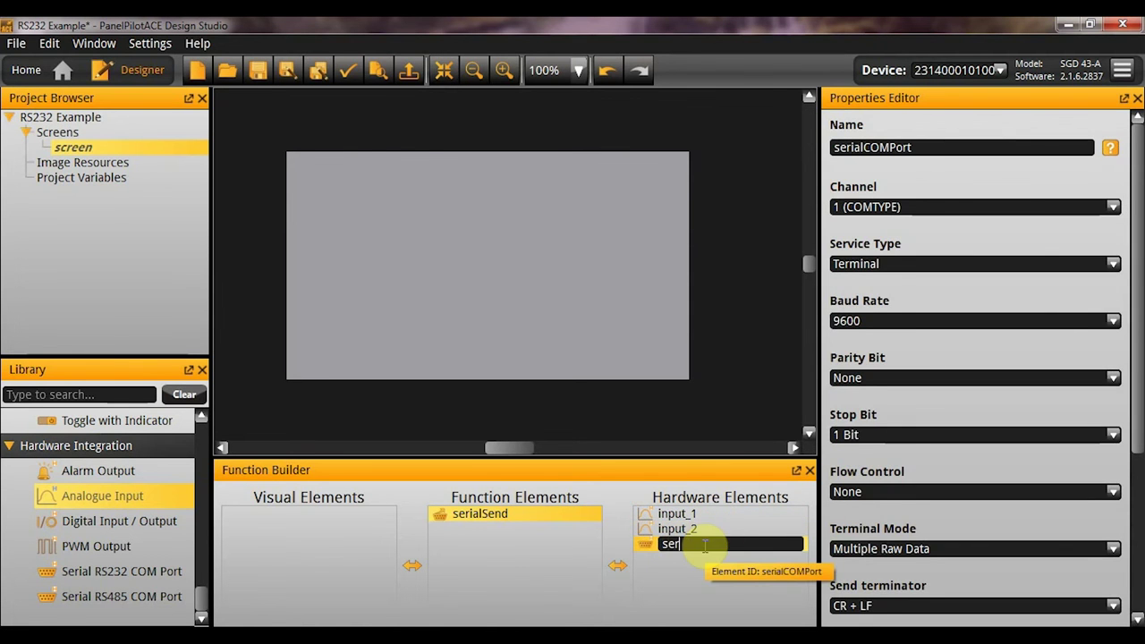
type("ialPort")
key("Return")
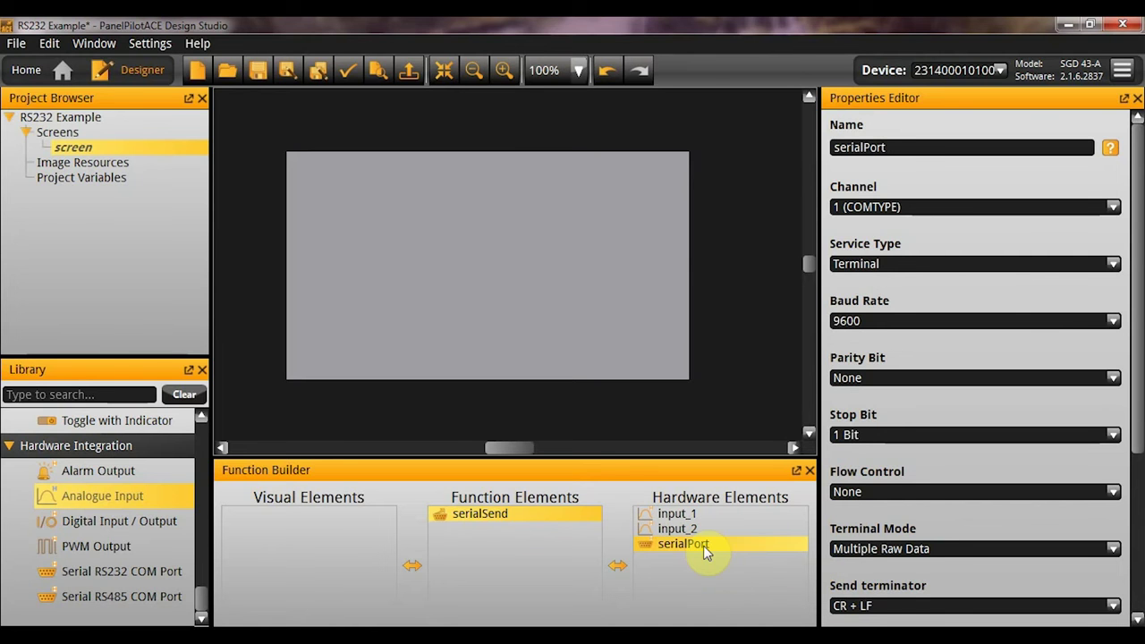
double_click(479, 514)
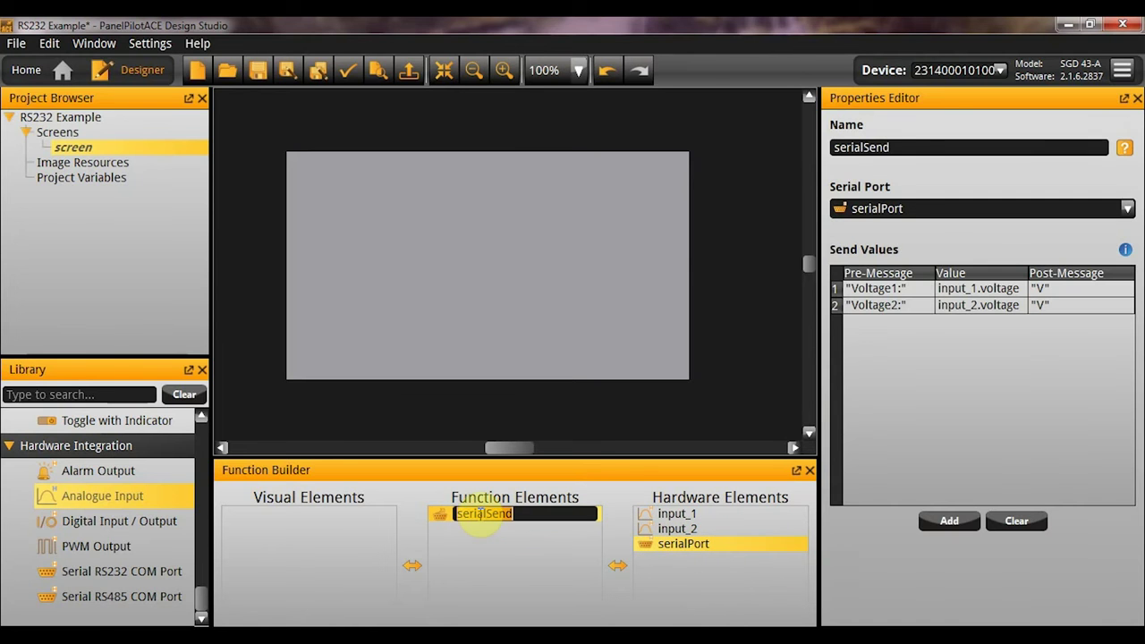
type("send_inputs")
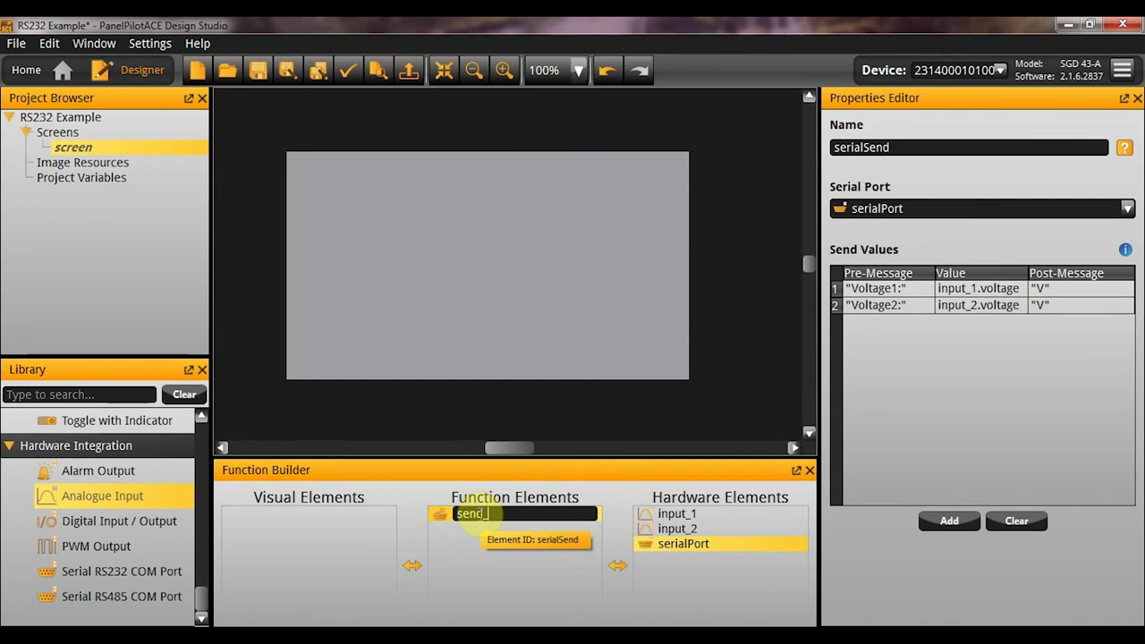
key("Return")
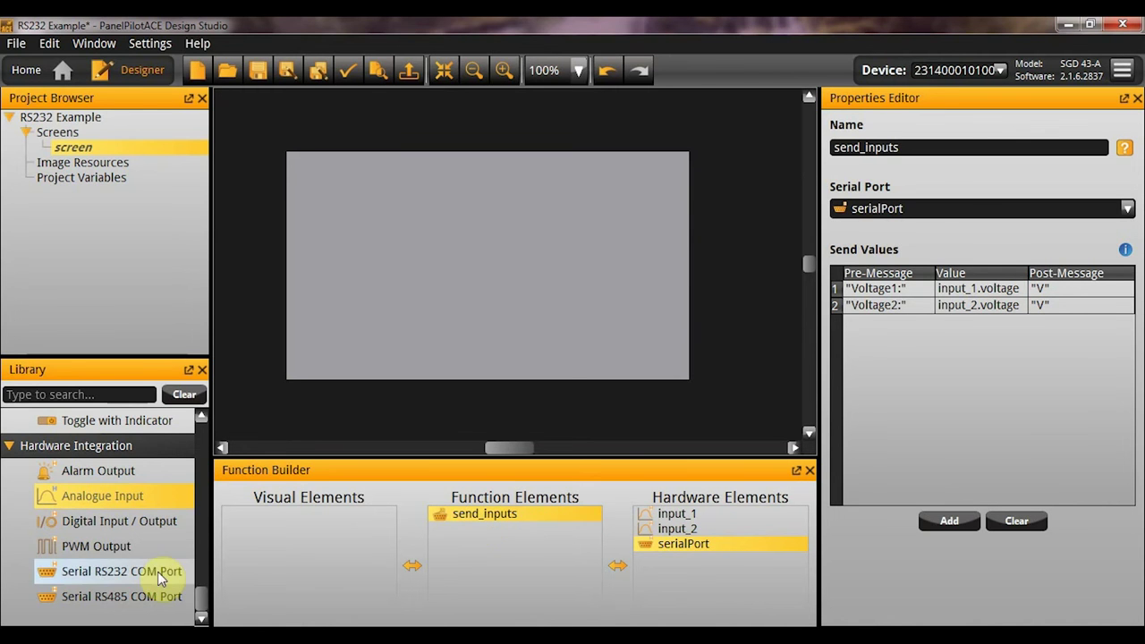
Place an orange rectangle from the Library near the centre of the screen.
left_click_drag(193, 598, 194, 436)
scroll(183, 457, "down", 1)
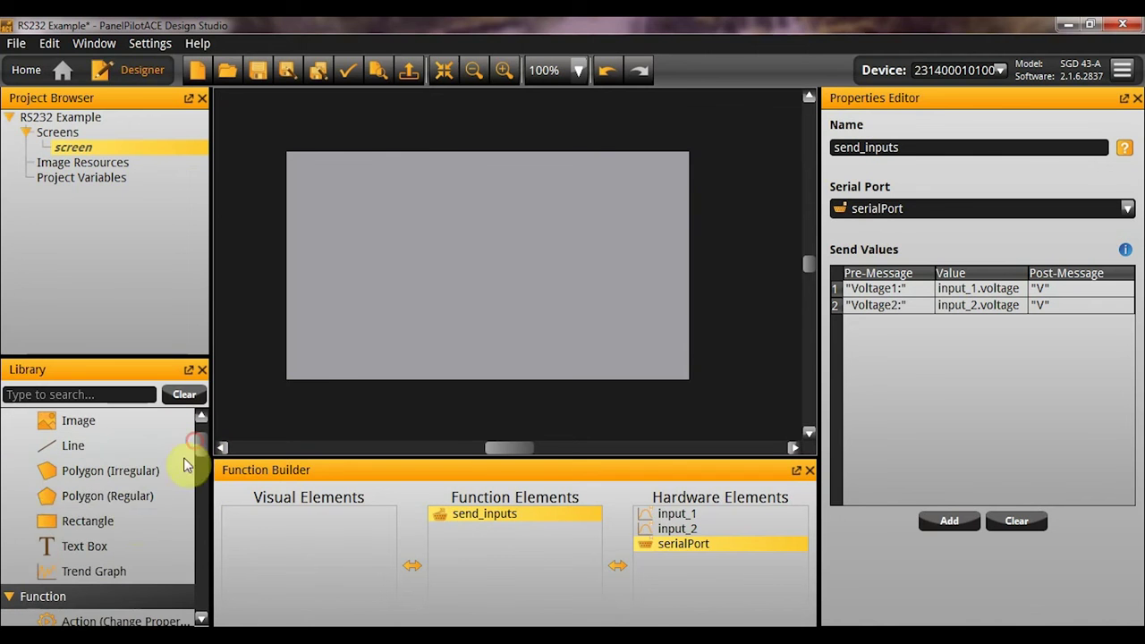
left_click_drag(90, 519, 558, 205)
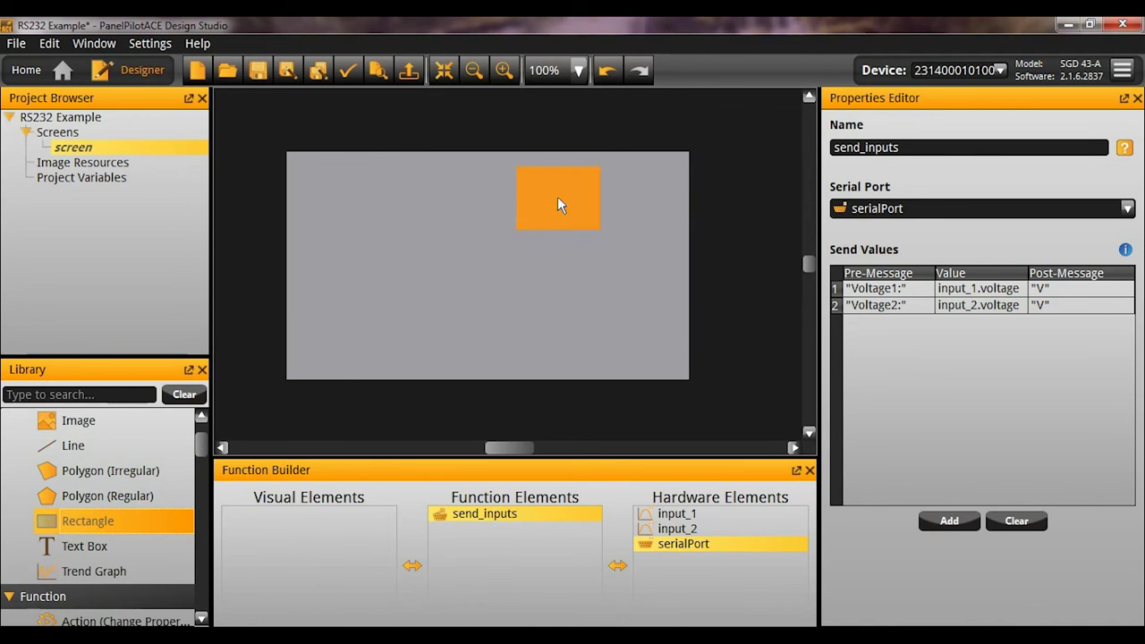
left_click(453, 262)
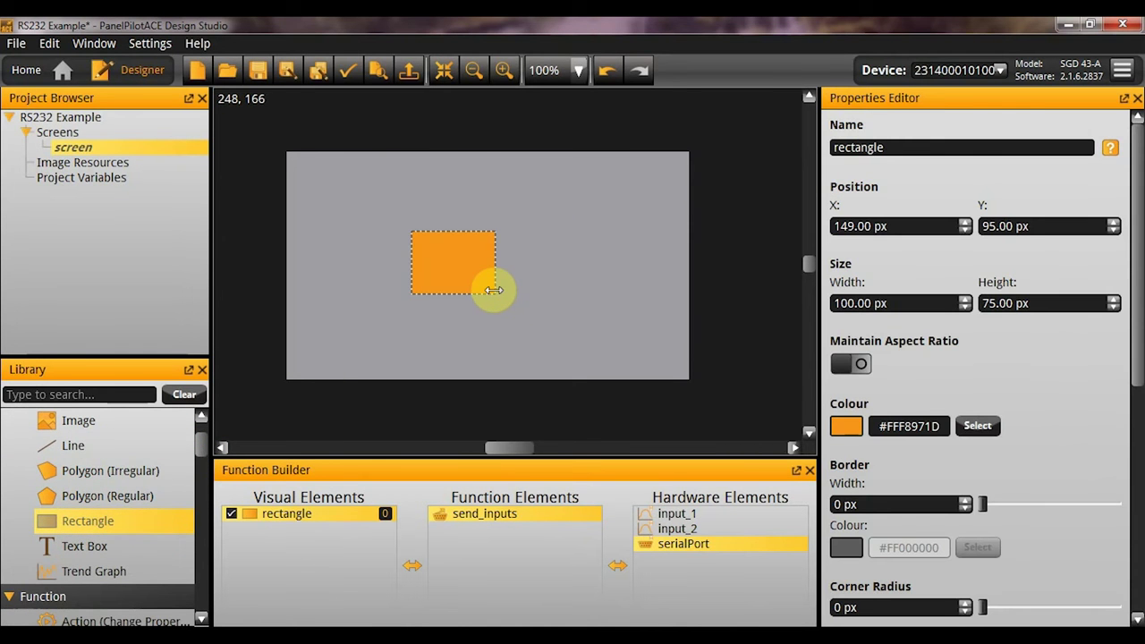
left_click(496, 291)
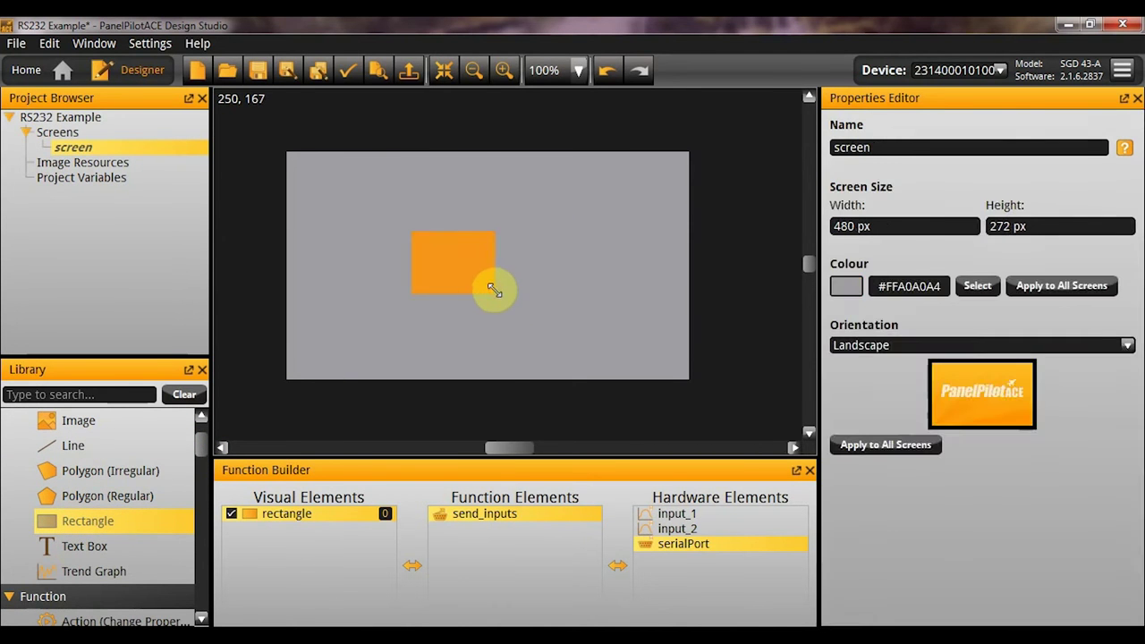
left_click(495, 290)
Size the rectangle to width 120 and height 80.
left_click(902, 302)
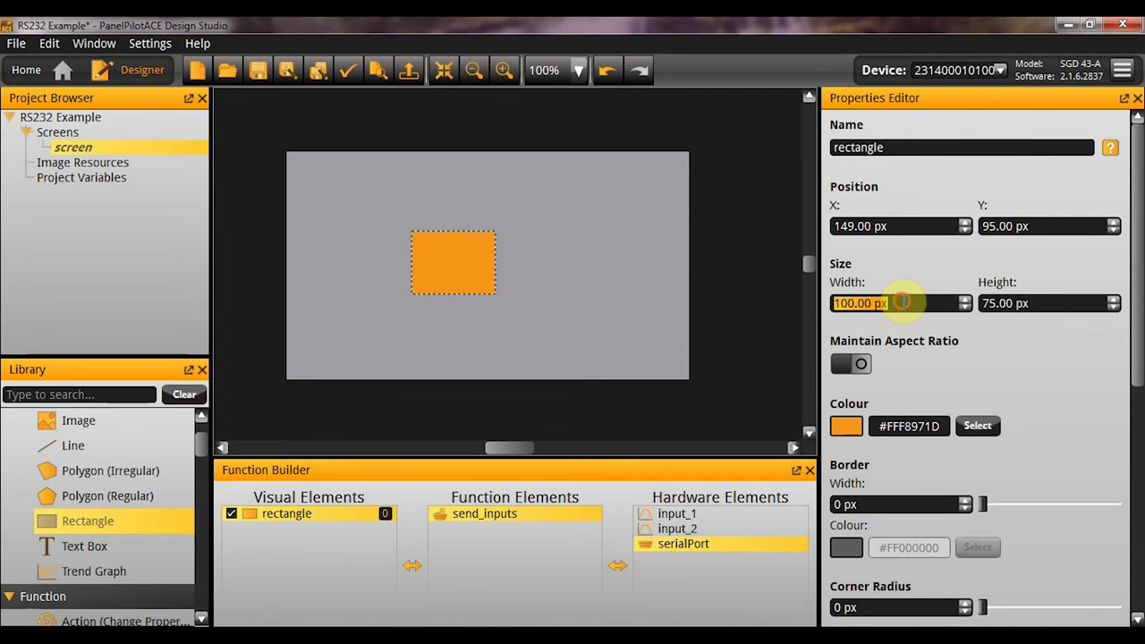
type("80")
key("Tab")
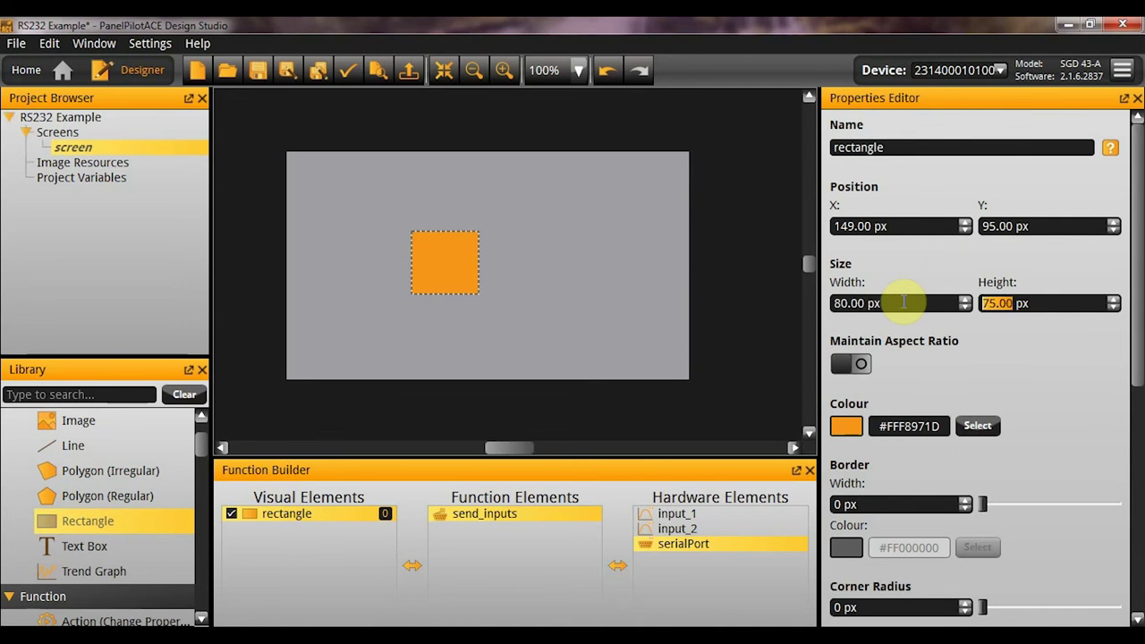
type("40")
key("Return")
type("120")
key("Return")
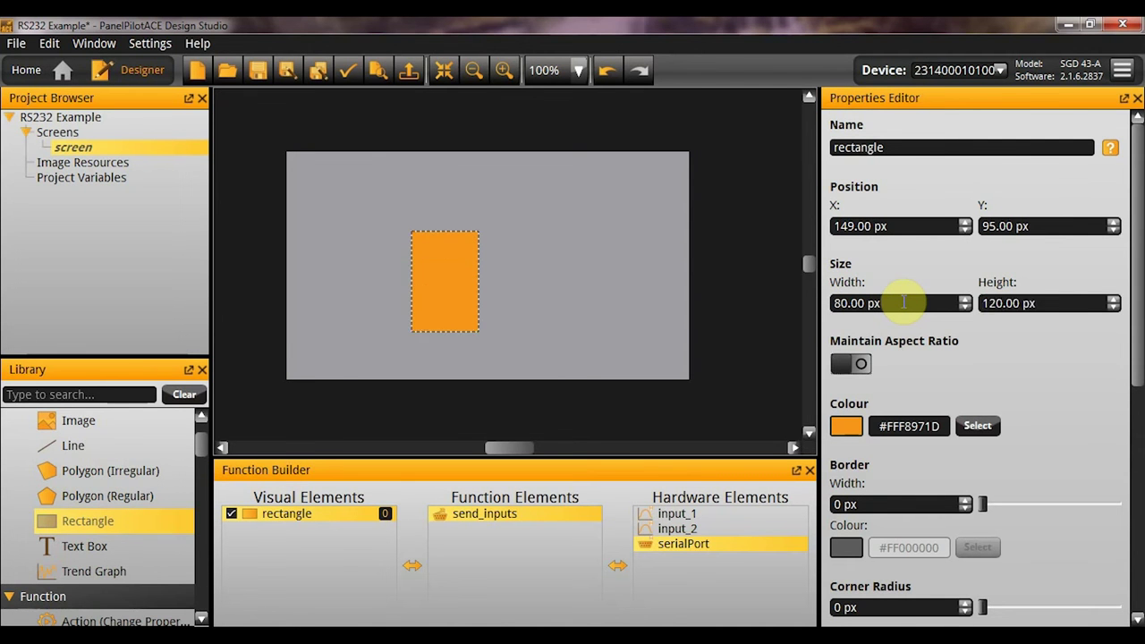
left_click(903, 303)
type("120")
key("Tab")
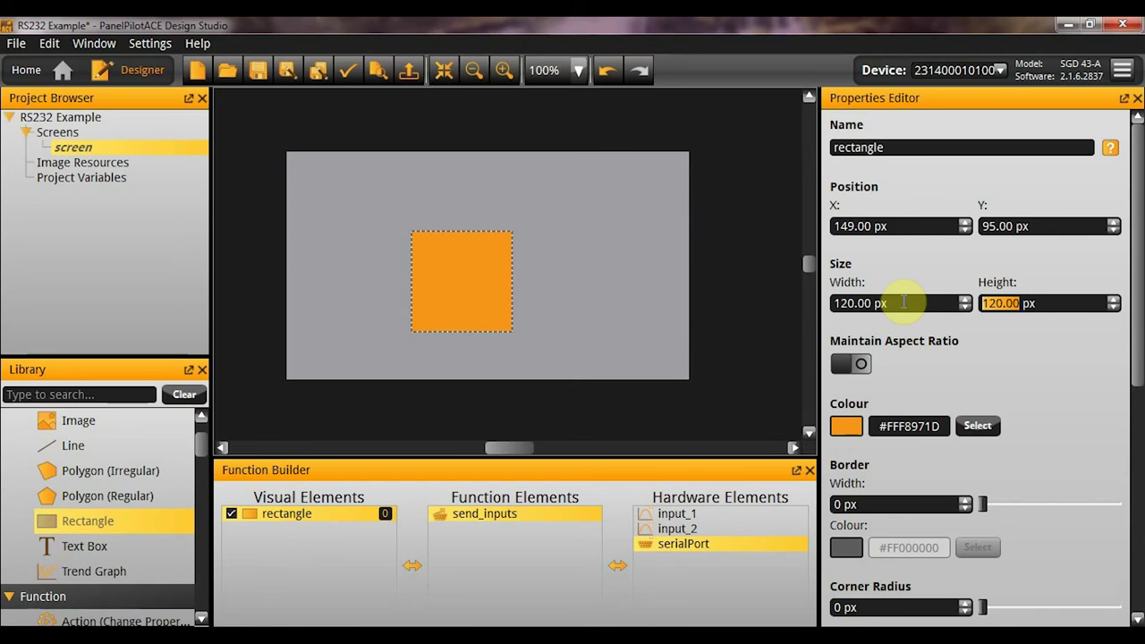
type("80")
key("Return")
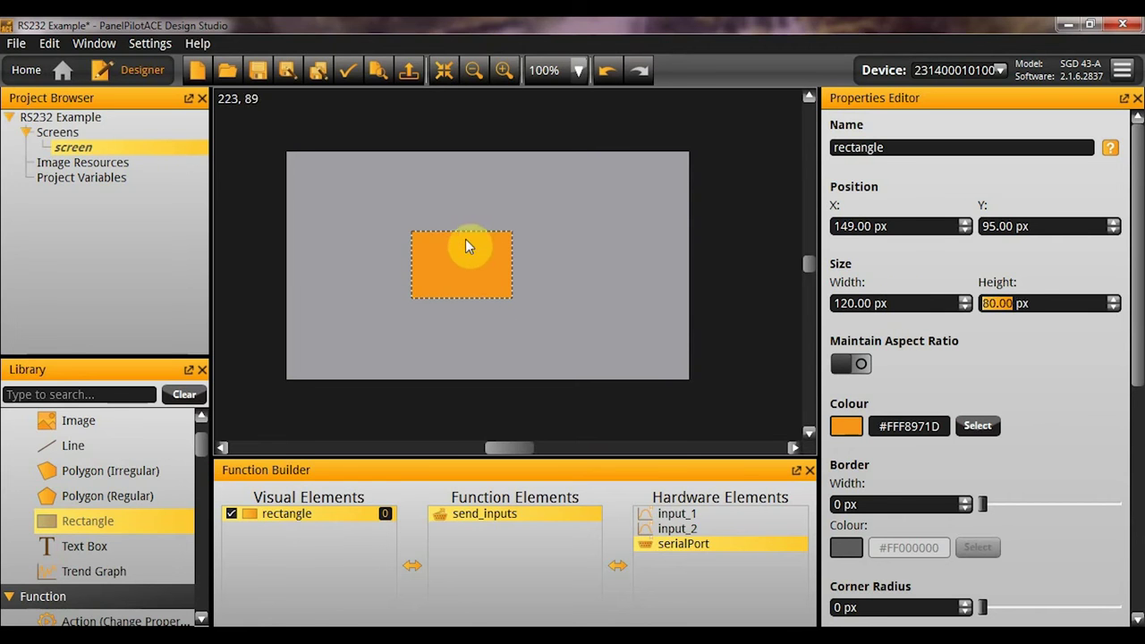
Move the rectangle down toward the screen bottom and rename it rectangle_send.
left_click_drag(464, 242, 483, 310)
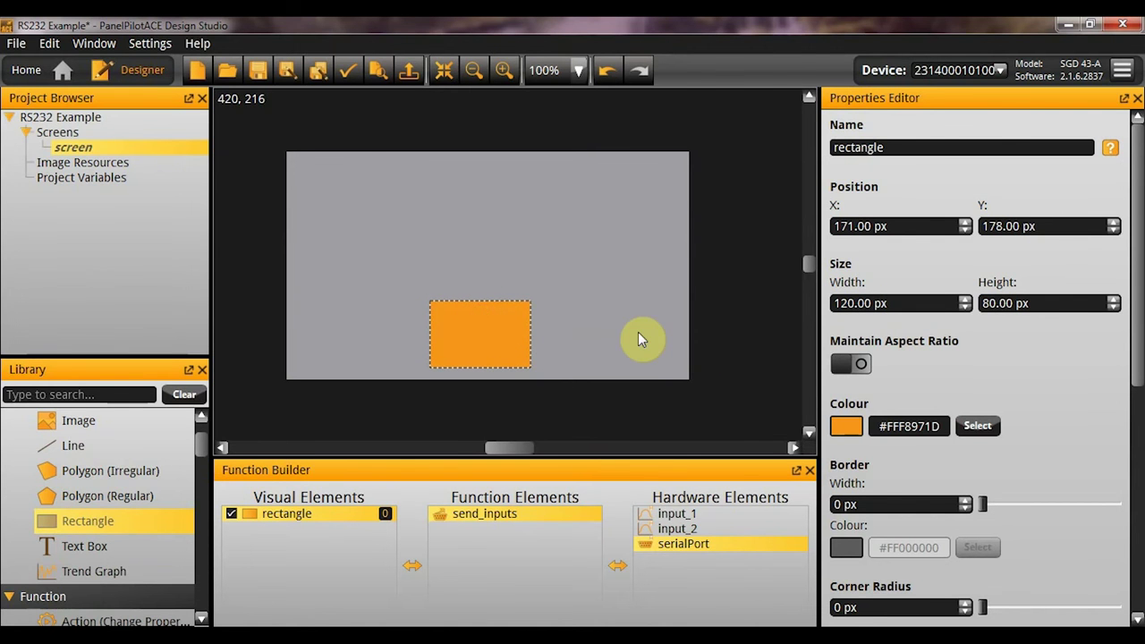
left_click(954, 147)
type("_se")
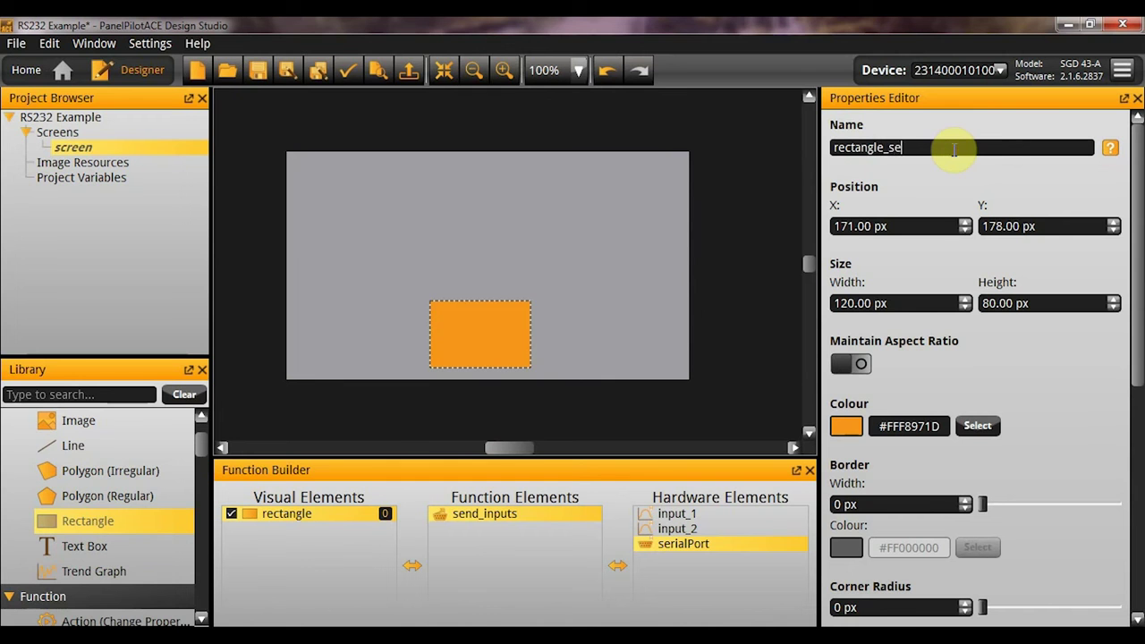
type("nd")
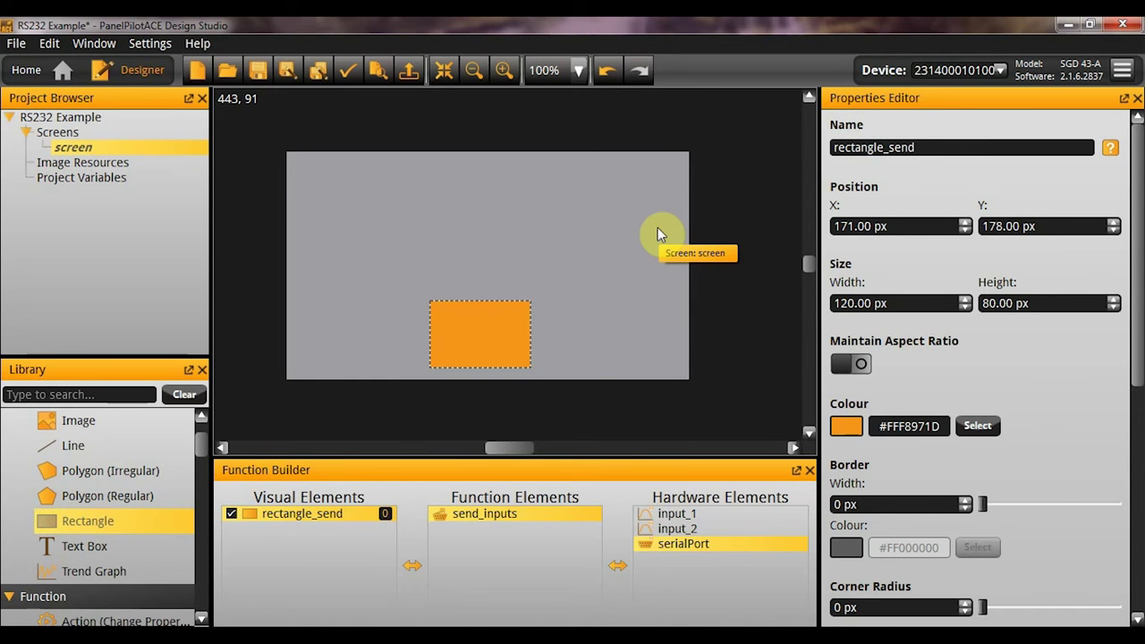
left_click(560, 348)
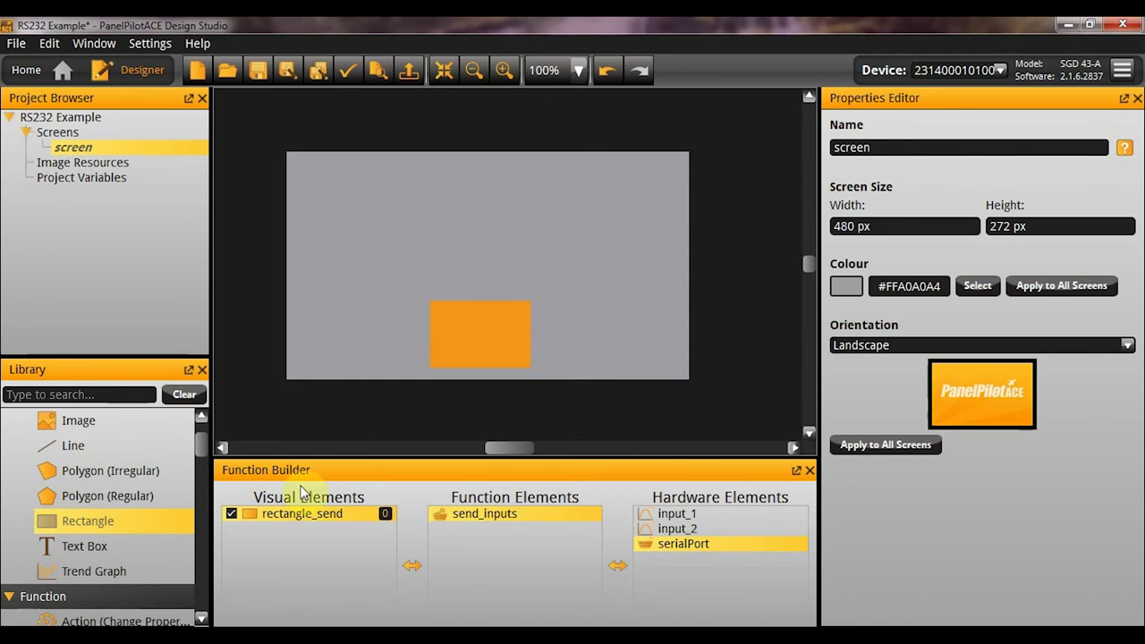
Add a button named button_send with rectangle_send as its visual that runs send_inputs when clicked.
left_click_drag(198, 451, 204, 482)
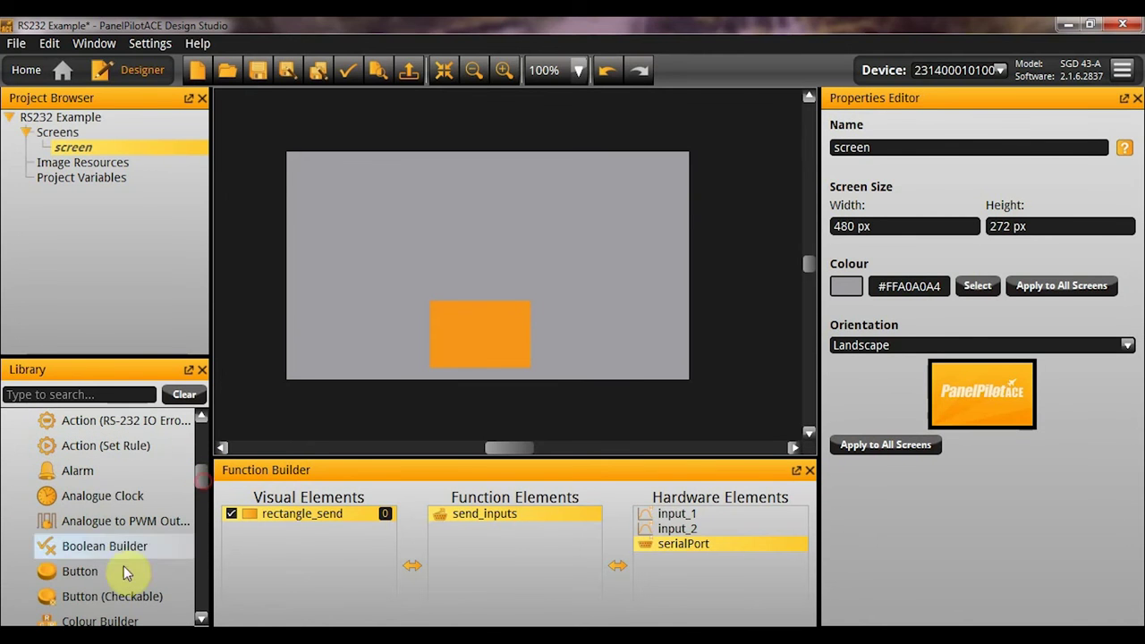
left_click_drag(126, 573, 491, 521)
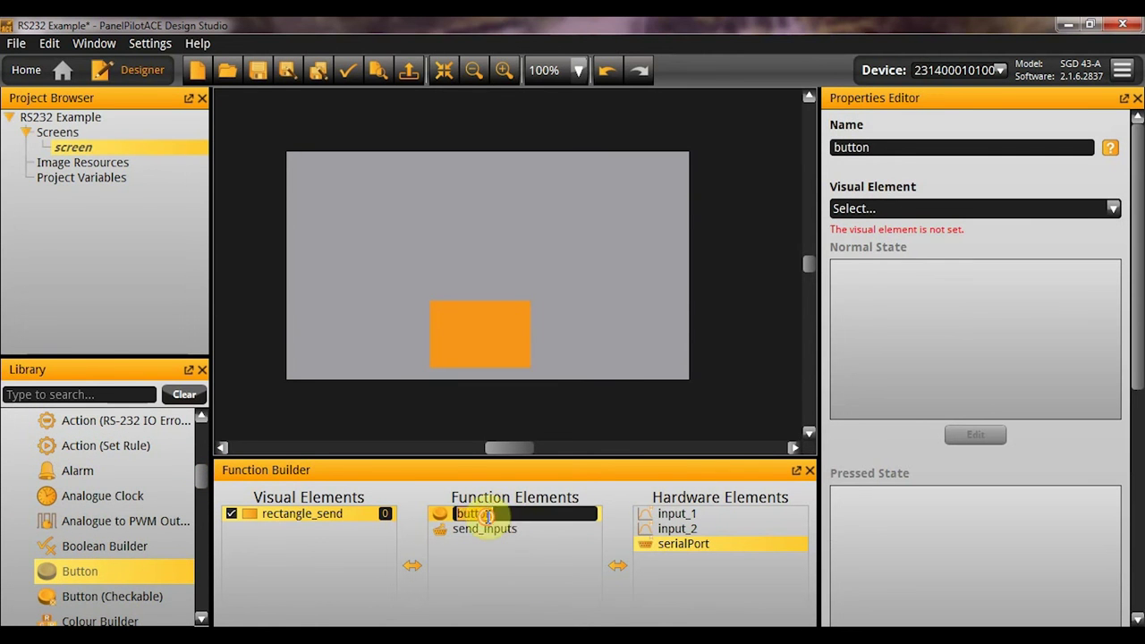
left_click(497, 515)
type("_se")
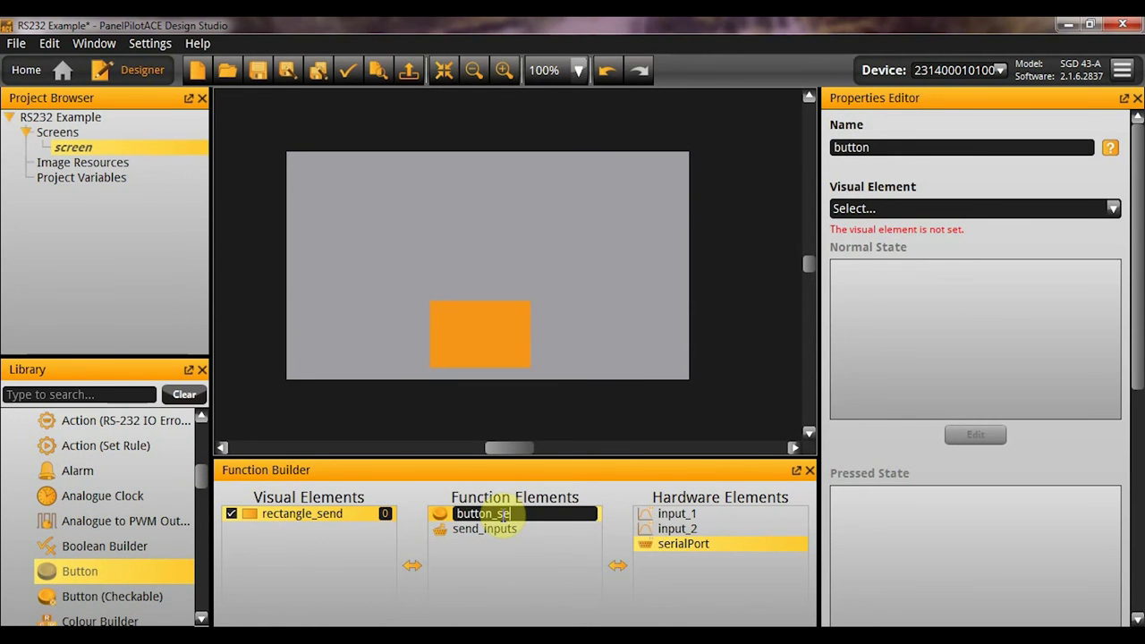
type("nd")
key("Return")
left_click(912, 207)
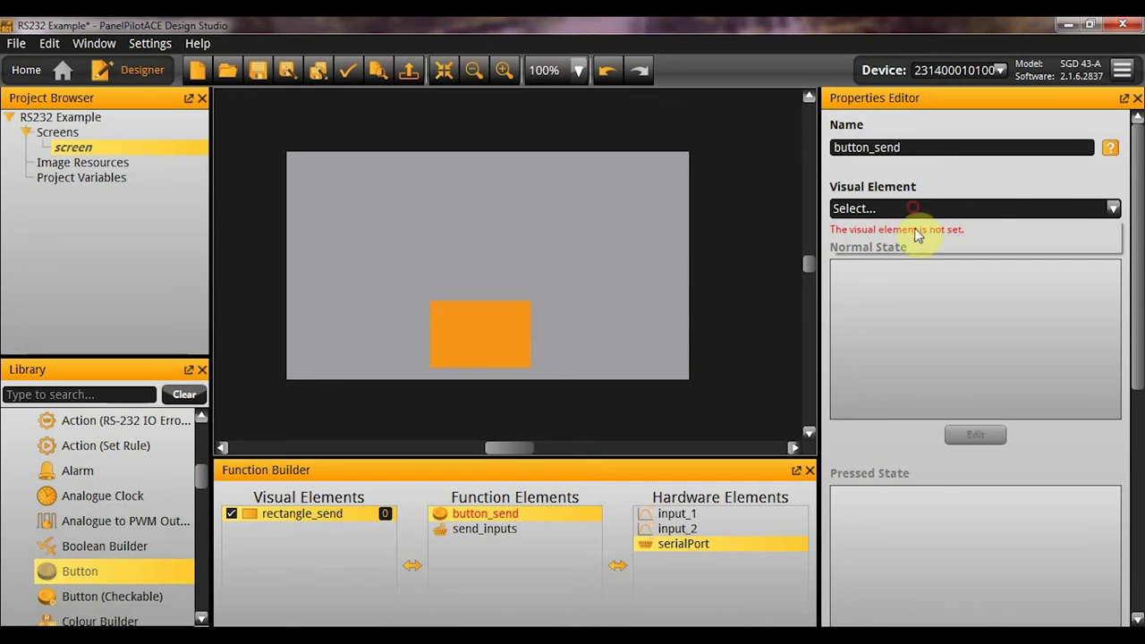
left_click(915, 243)
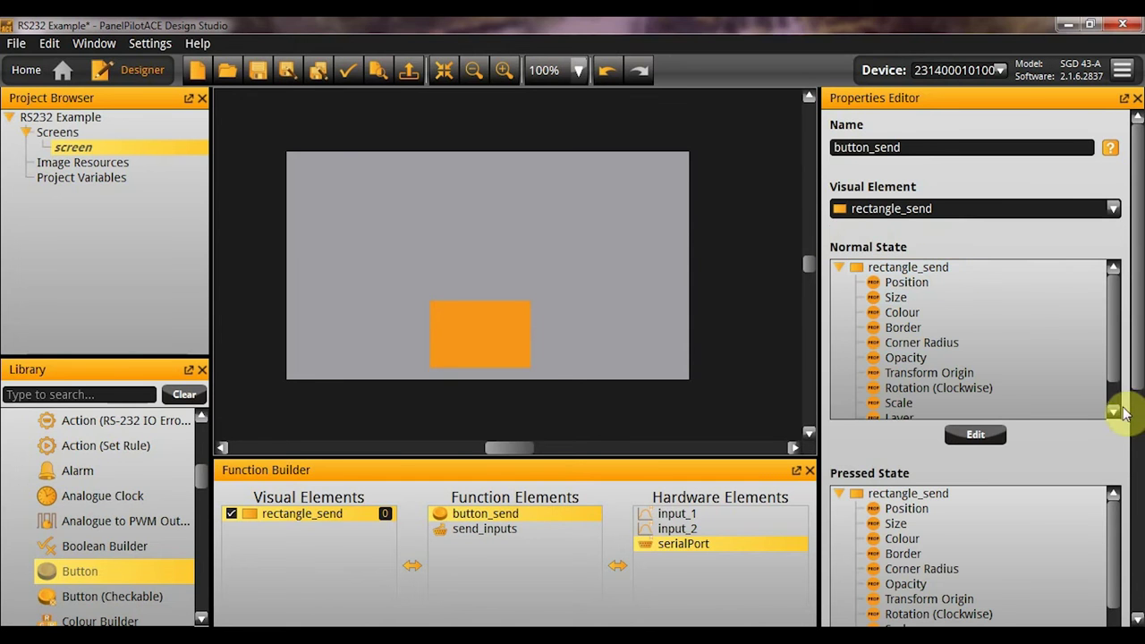
scroll(1123, 412, "down", 5)
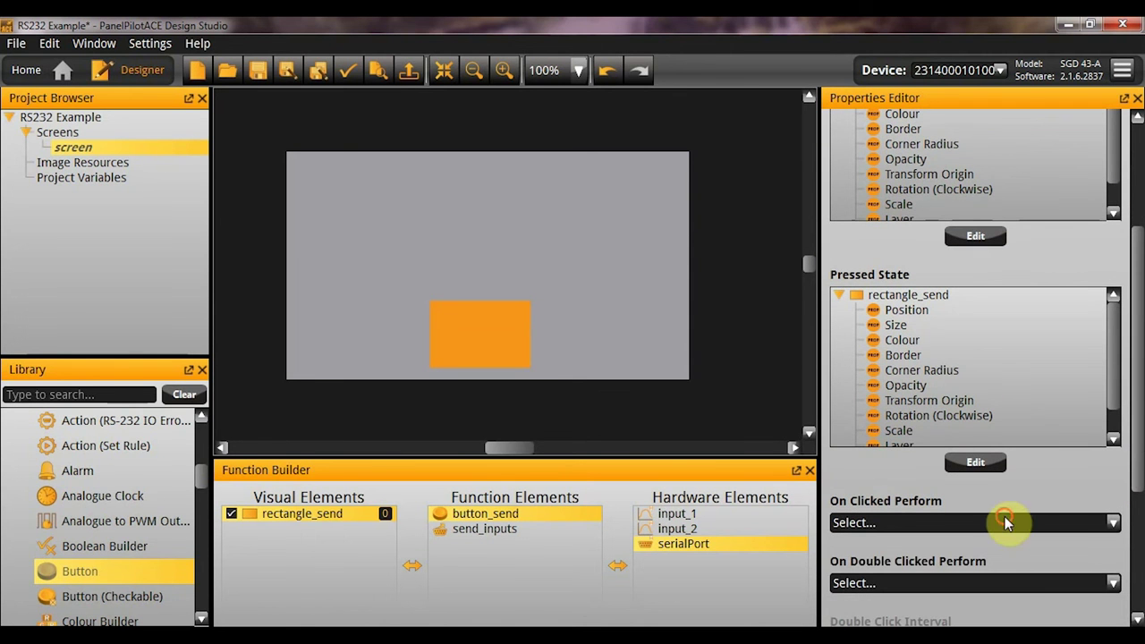
left_click(1005, 522)
left_click(1000, 559)
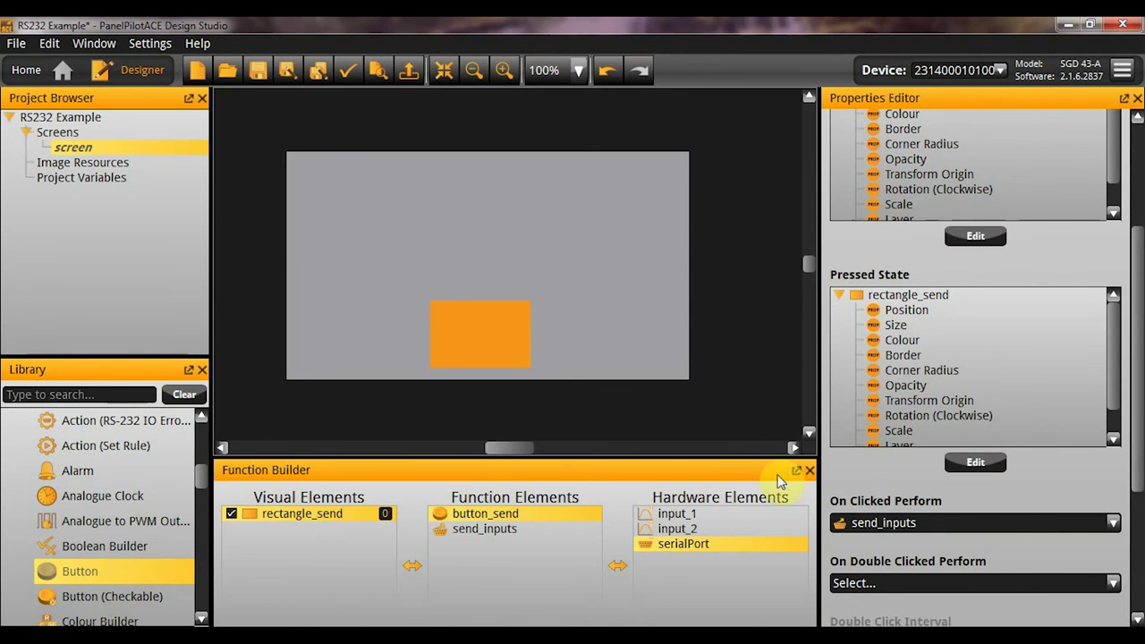
left_click(726, 369)
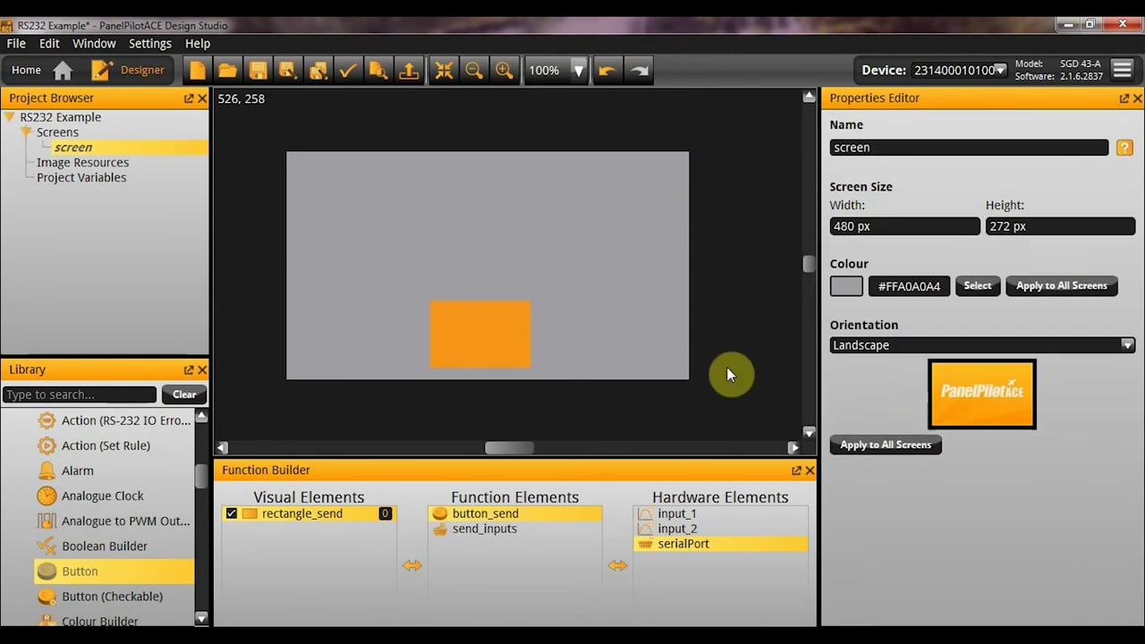
Set the serialPort send separator to Comma ','.
left_click(529, 530)
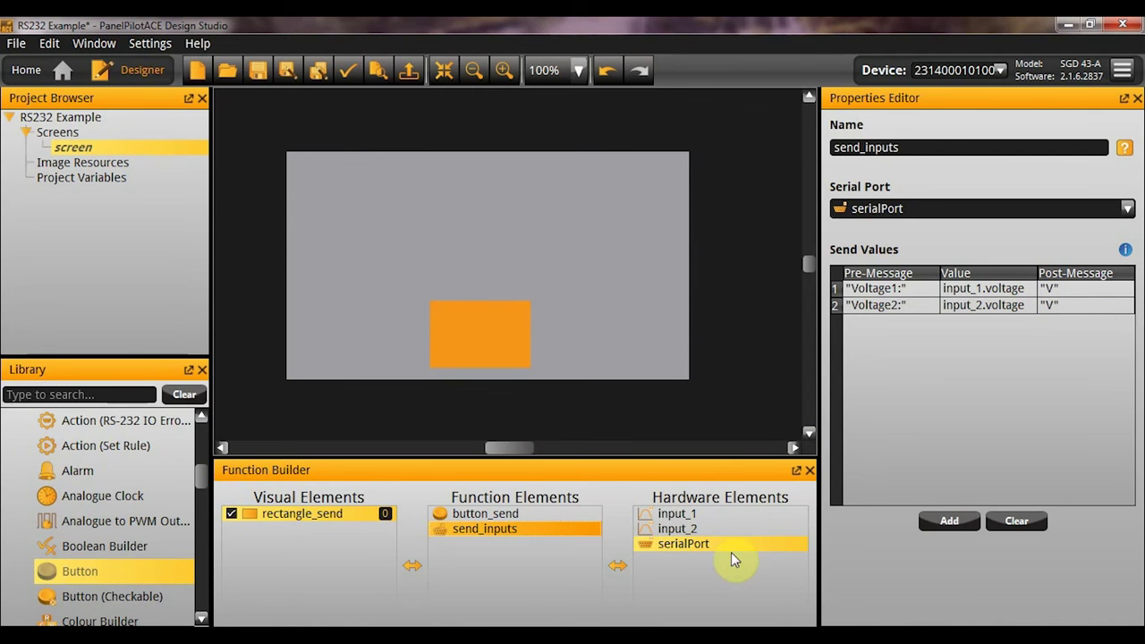
left_click(695, 544)
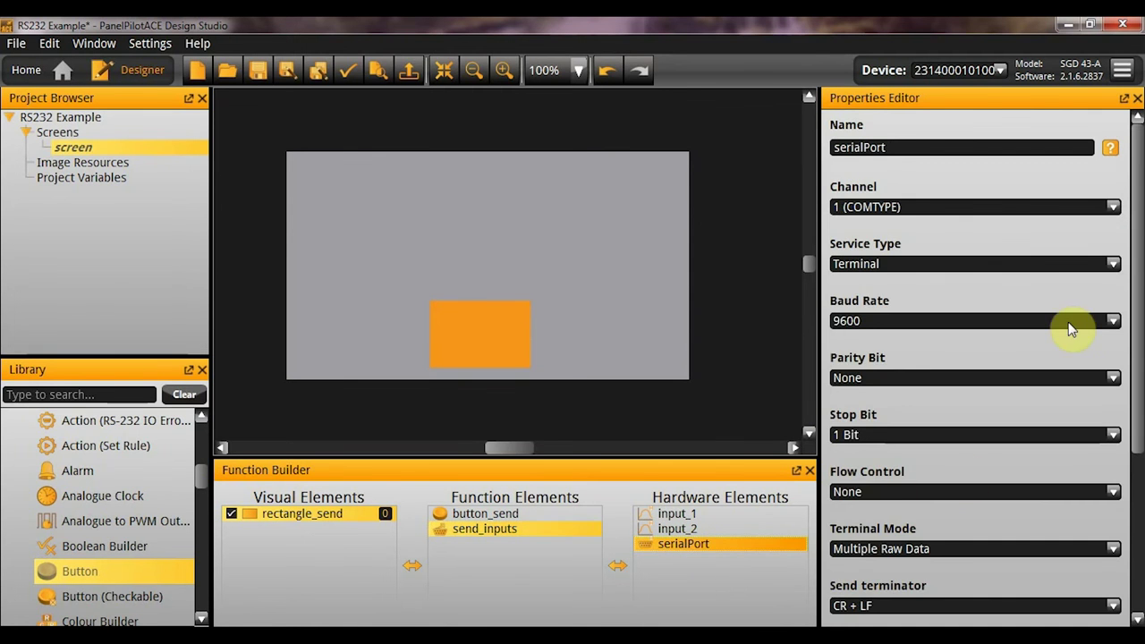
left_click_drag(1137, 224, 1137, 317)
left_click(951, 474)
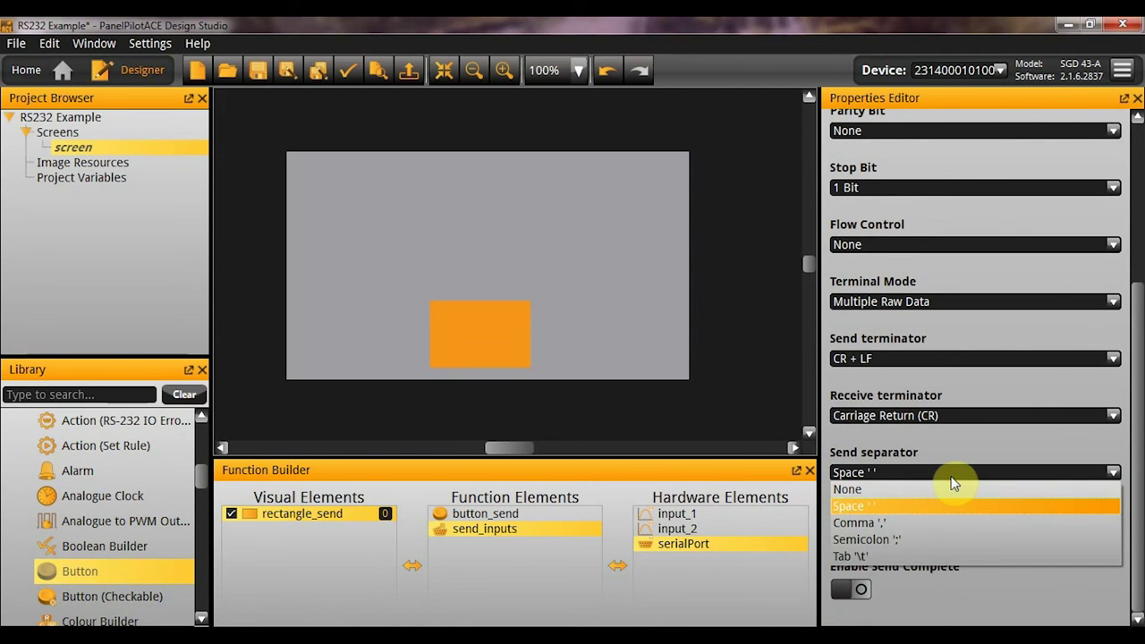
left_click(938, 526)
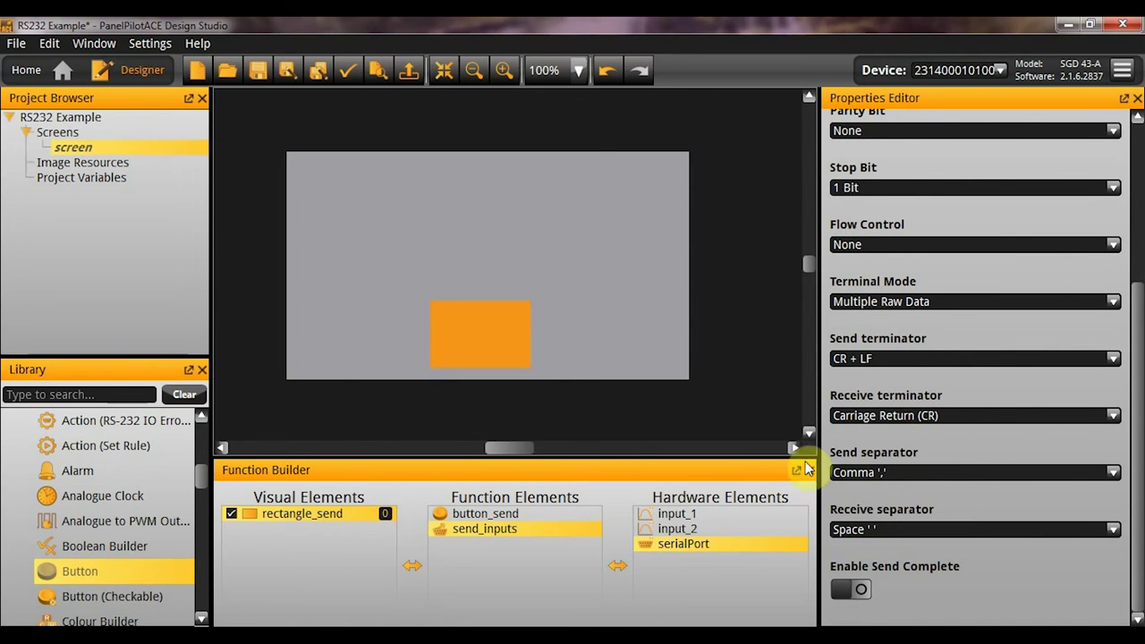
Review the send_inputs values, upload the project to the device, and launch Tera Term.
left_click(572, 529)
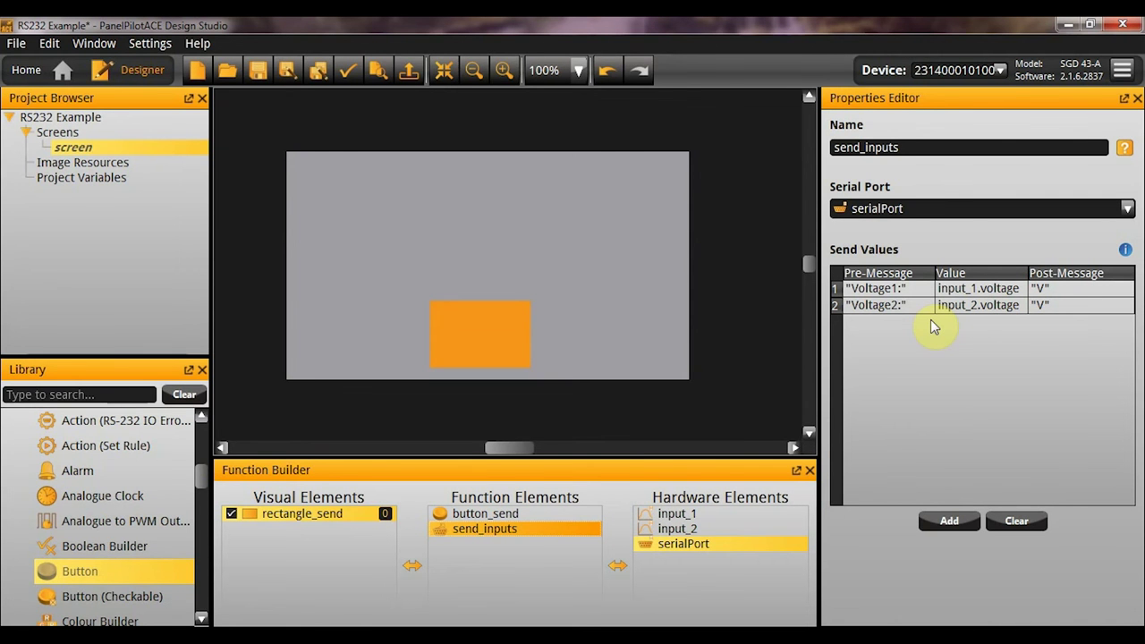
left_click(715, 546)
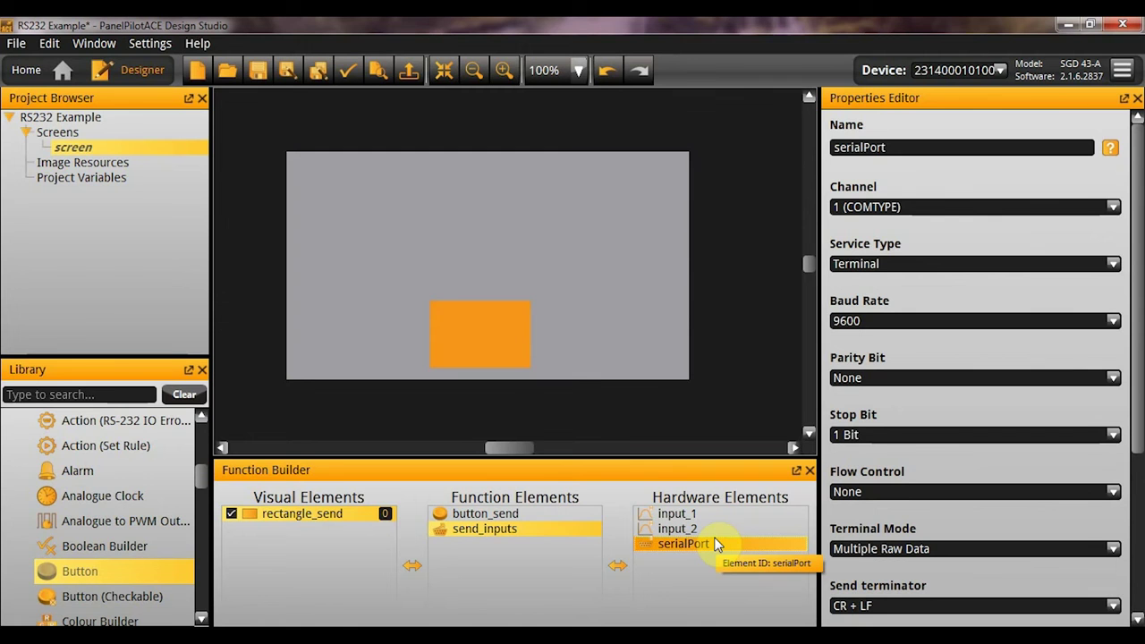
scroll(1141, 240, "down", 1)
scroll(1140, 240, "down", 3)
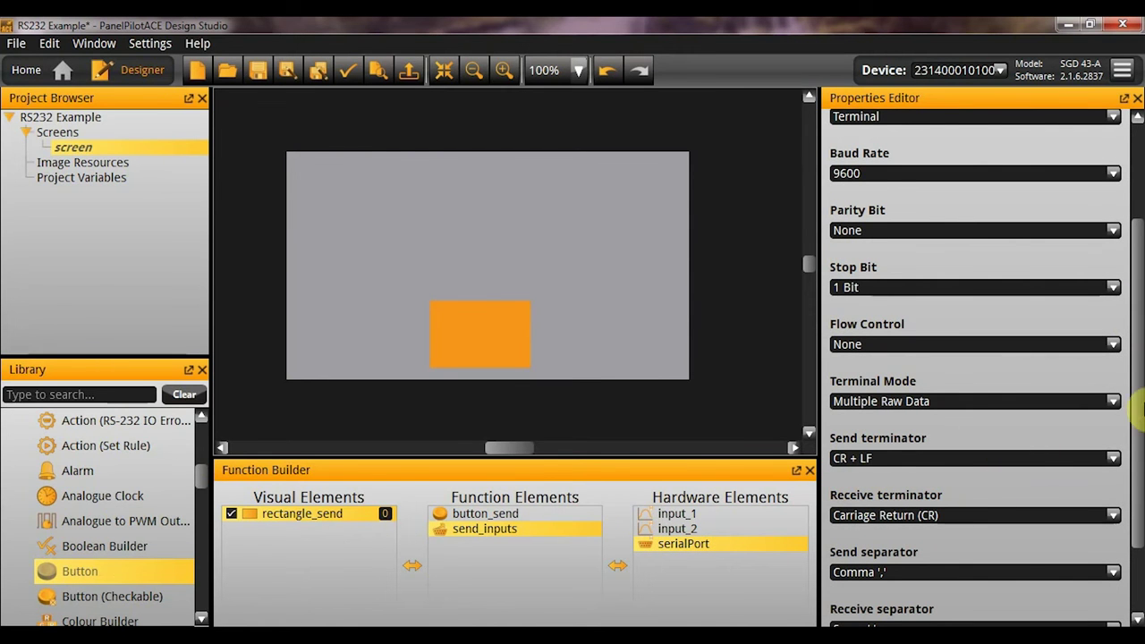
left_click(572, 530)
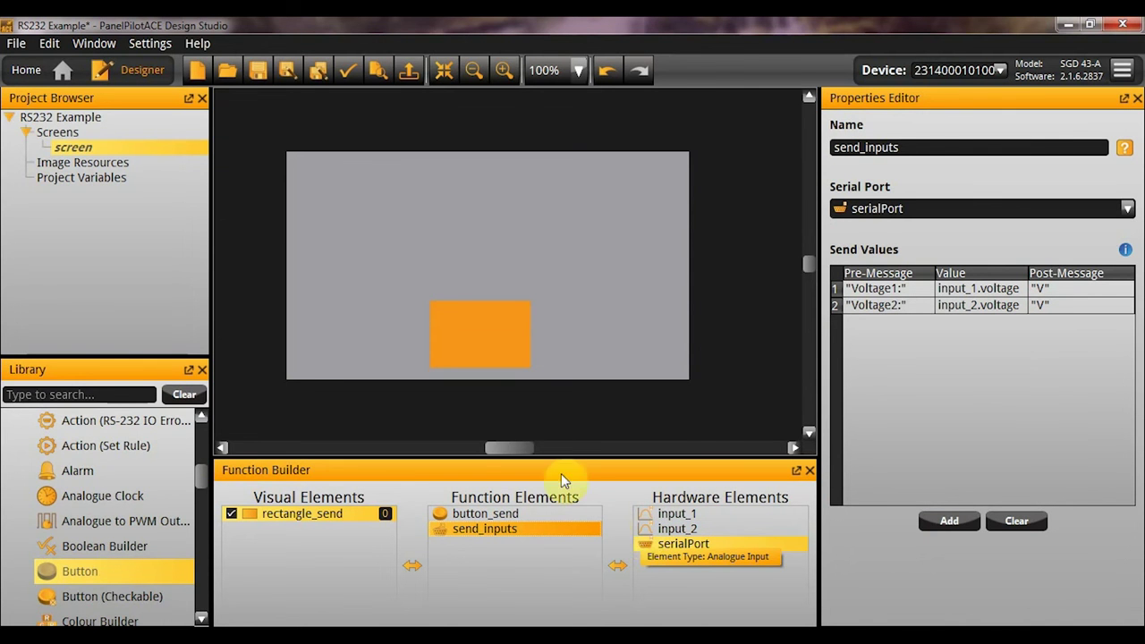
left_click(620, 410)
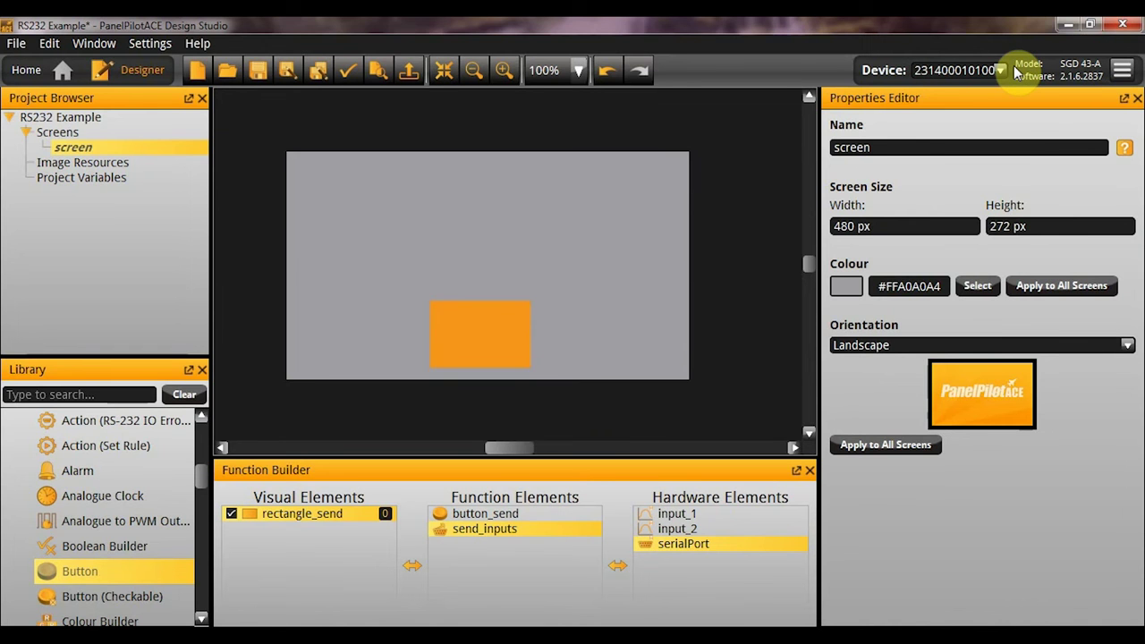
key("Return")
right_click(481, 617)
left_click(531, 628)
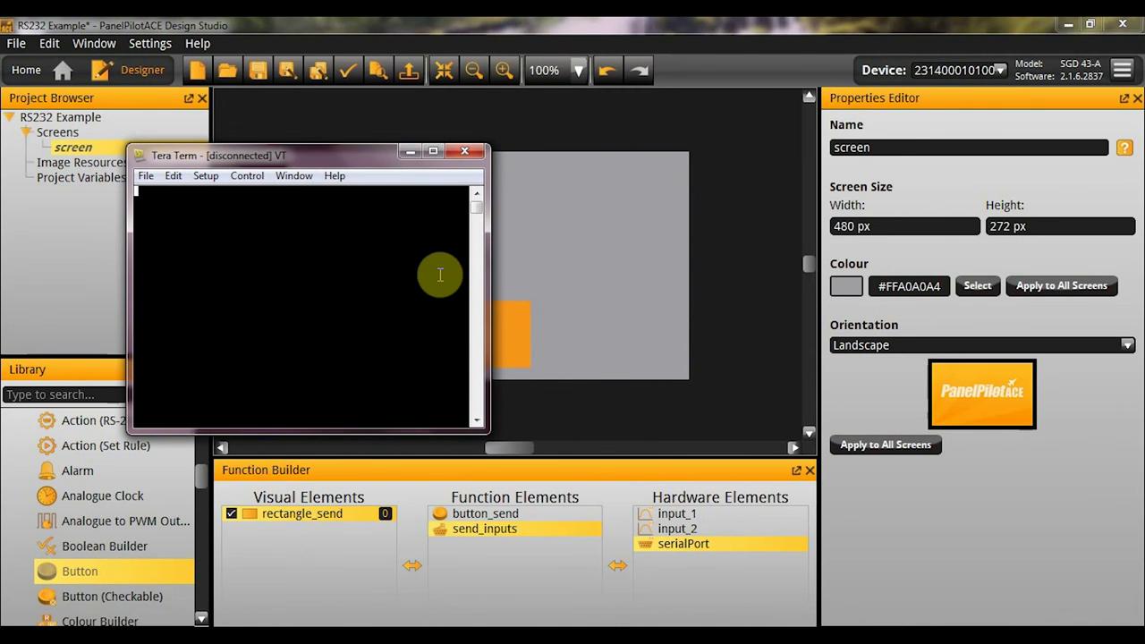
Connect Tera Term to serial port COM24, check the Voltage1/Voltage2 readings, then close it.
key("alt+n")
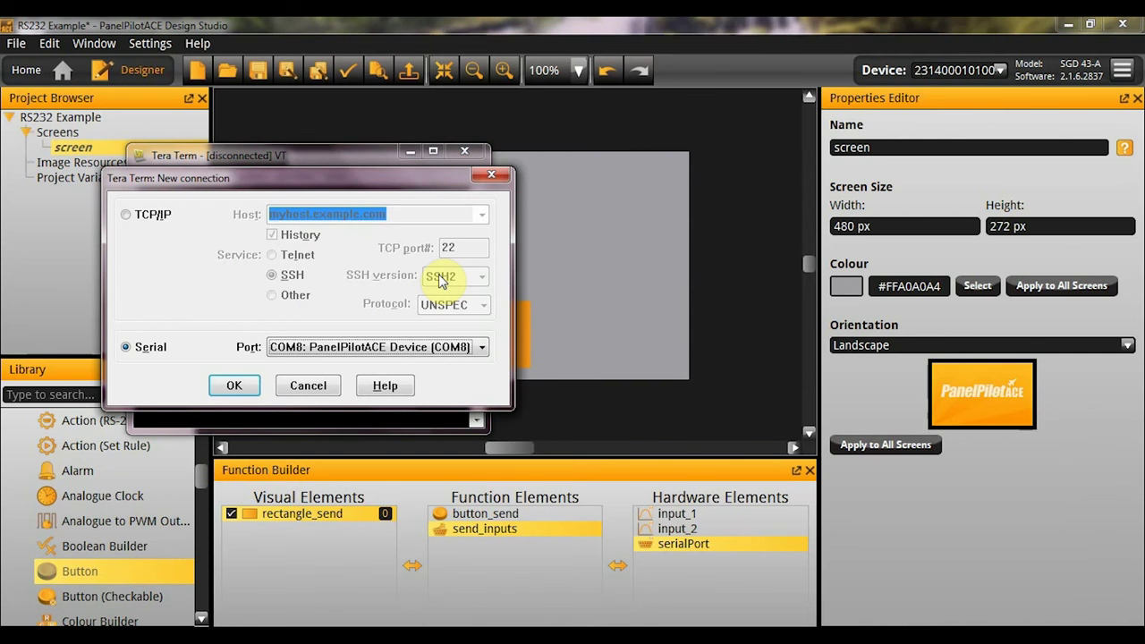
left_click(393, 349)
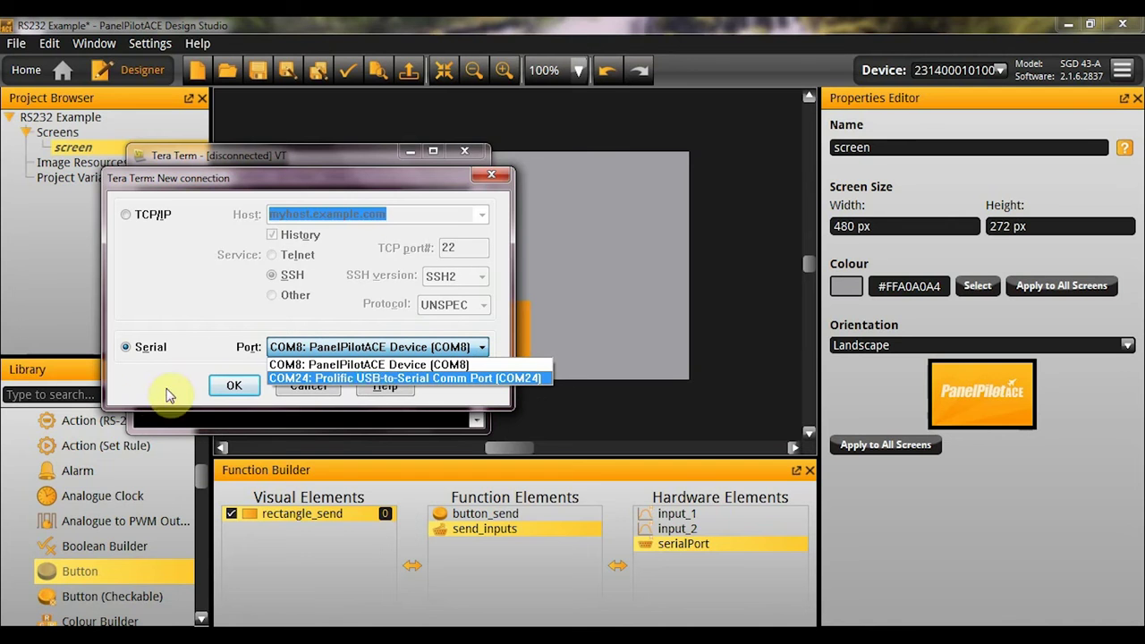
left_click(393, 378)
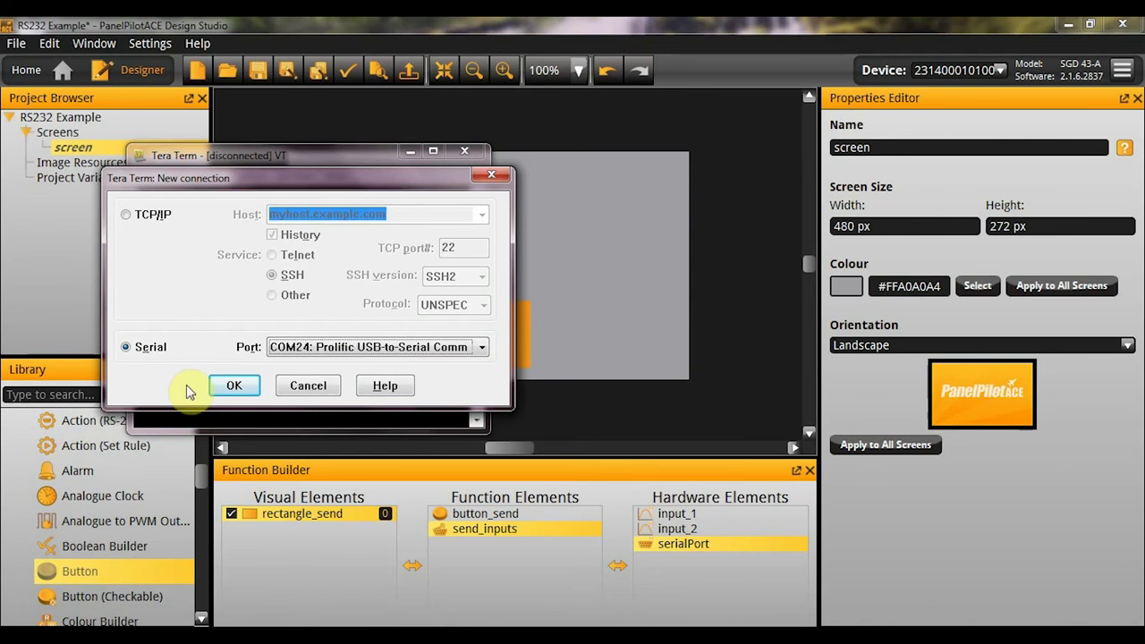
left_click(227, 384)
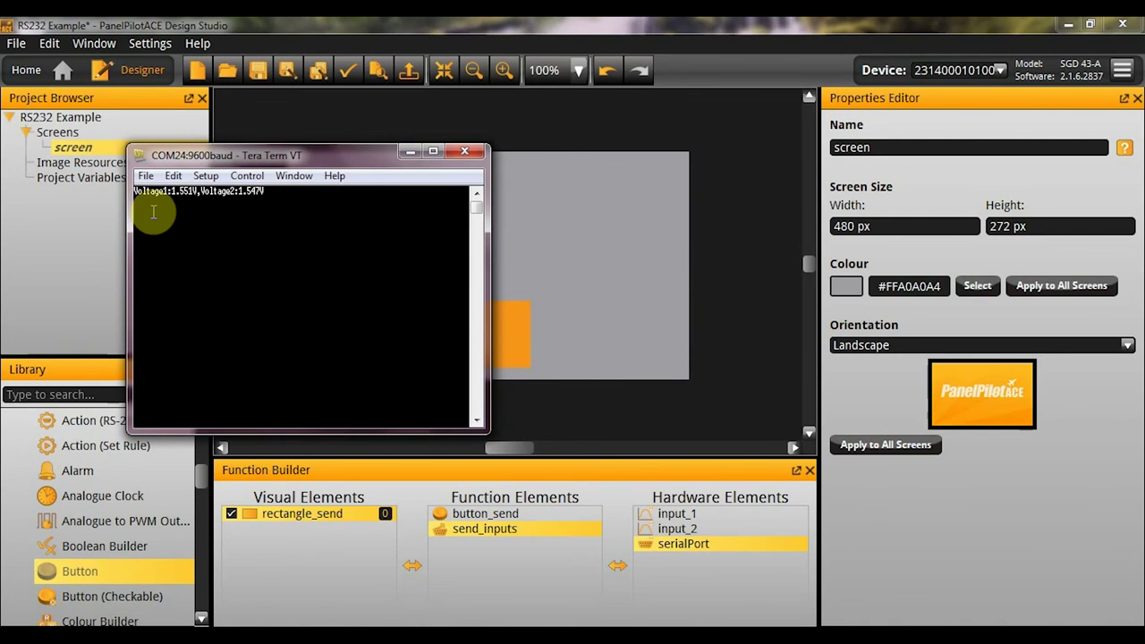
key("alt+F4")
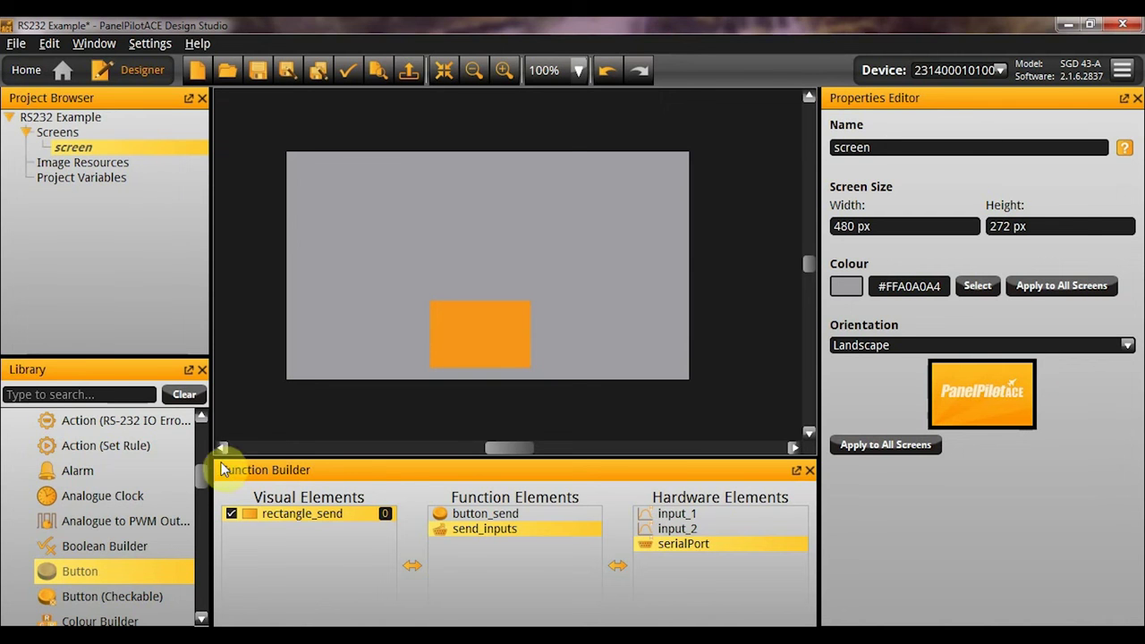
Add a Serial Port Receive element, serialReceive, and link it to serialPort.
left_click_drag(198, 474, 223, 571)
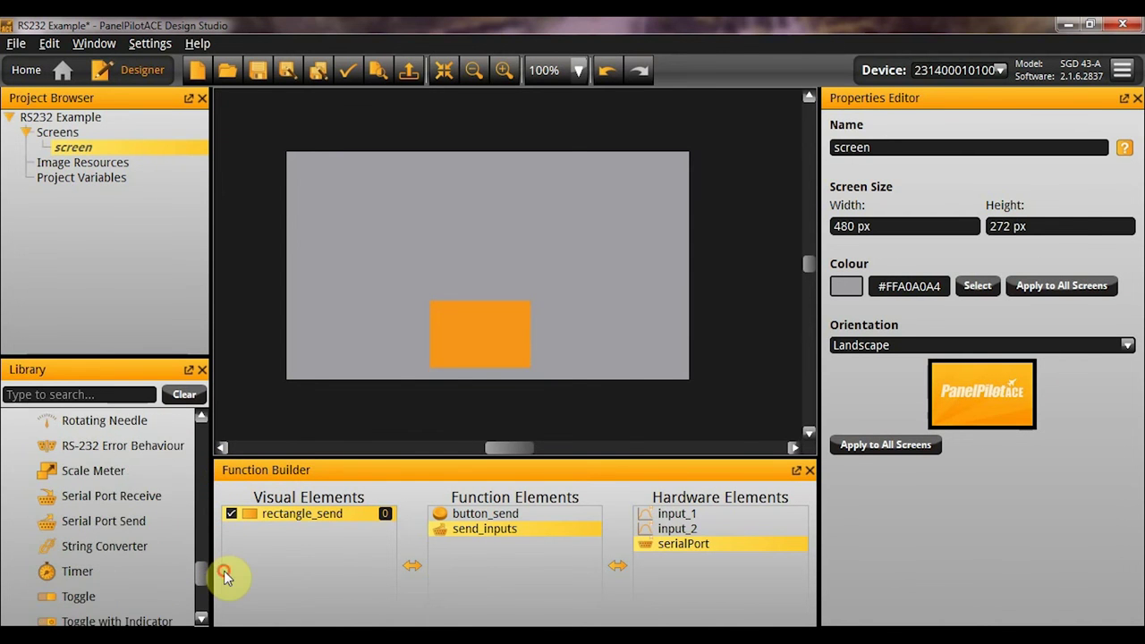
left_click_drag(159, 498, 550, 574)
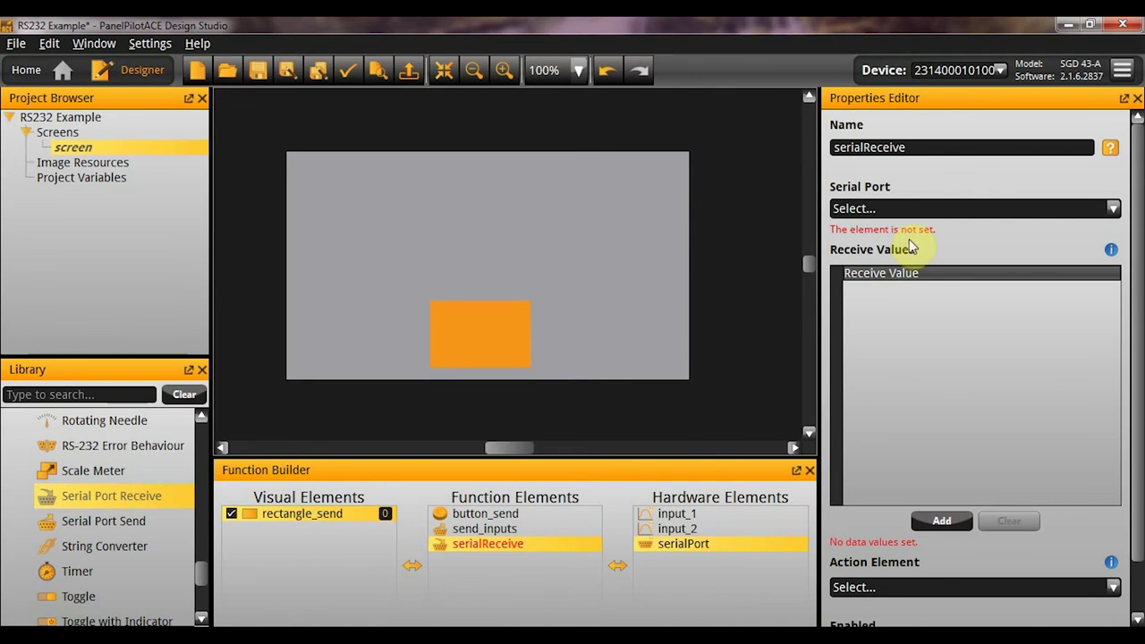
left_click(850, 211)
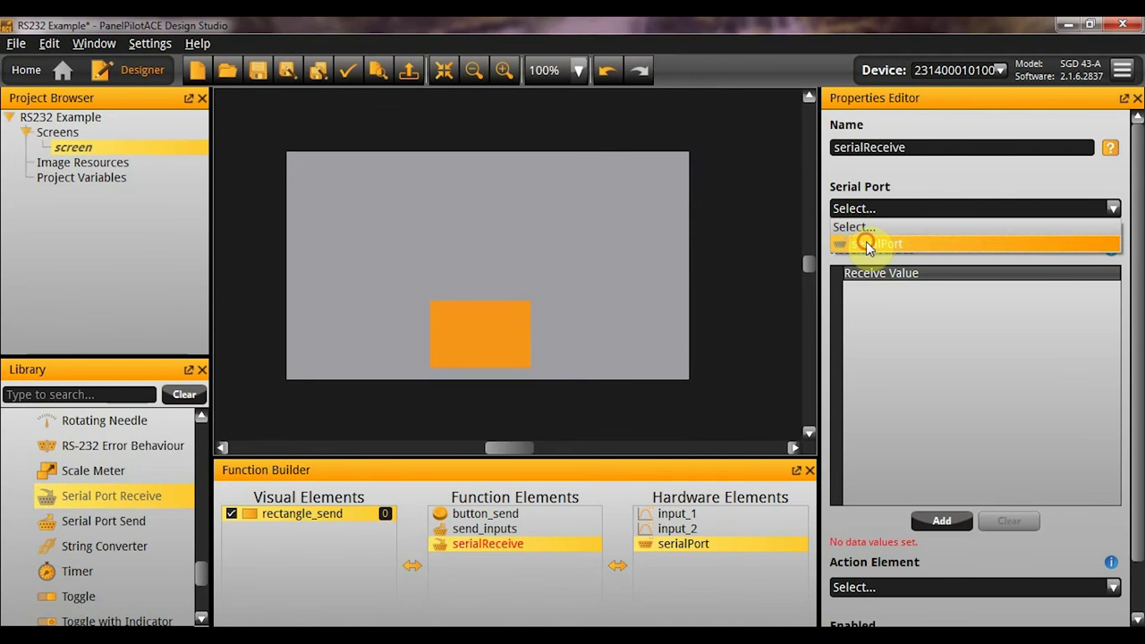
left_click(864, 241)
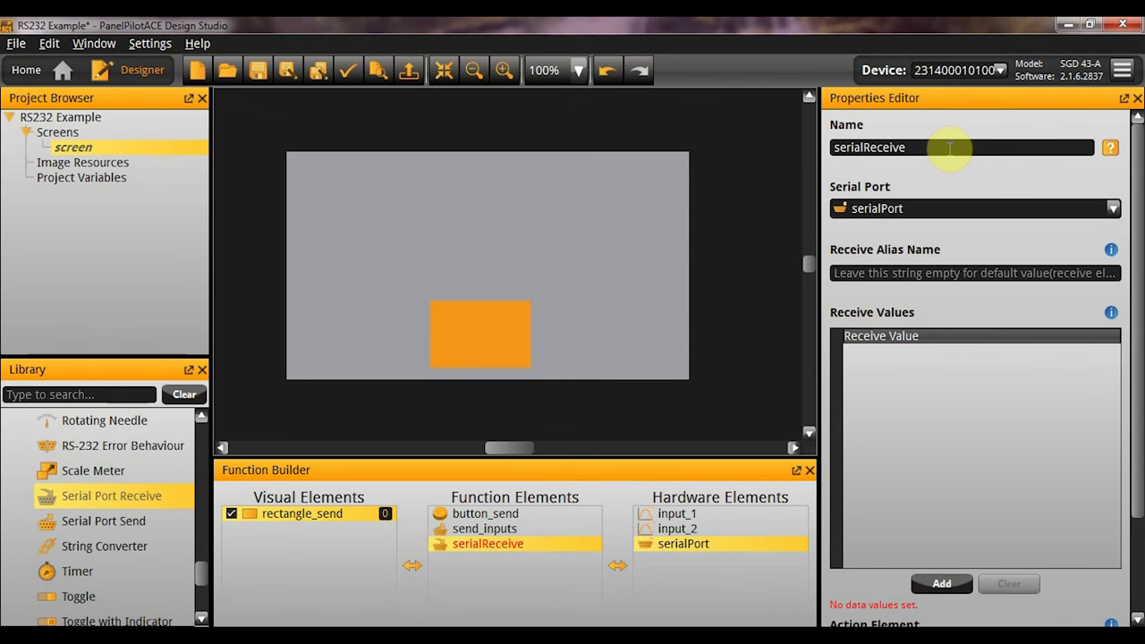
Rename the receive element to receive_value and give it the receive alias name update.
double_click(950, 148)
type("a")
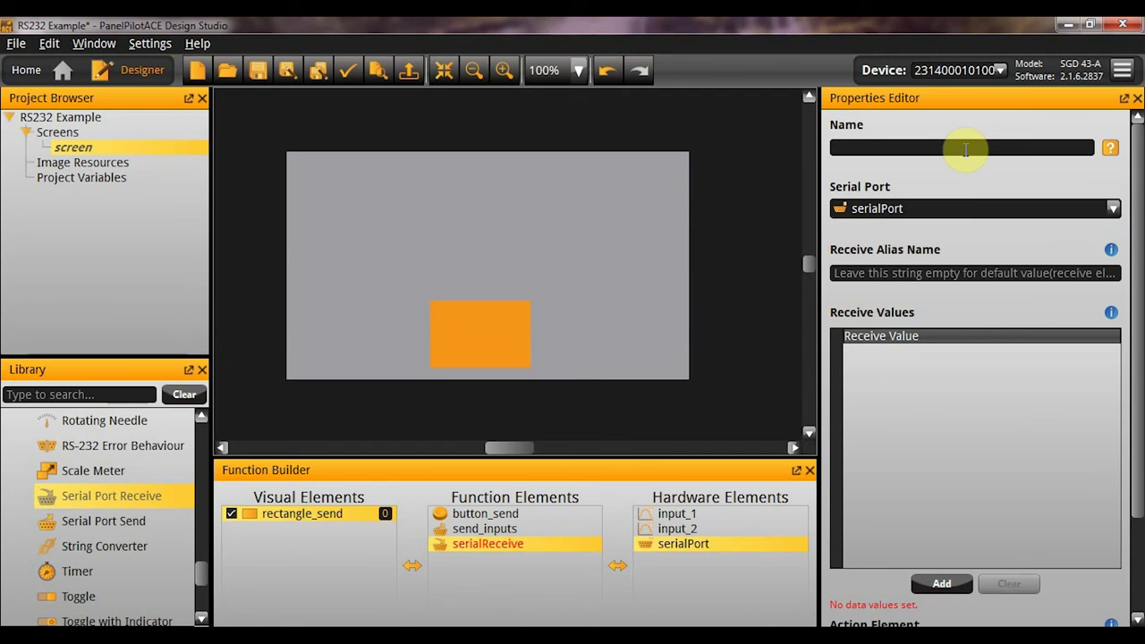
type("receive_value")
key("Return")
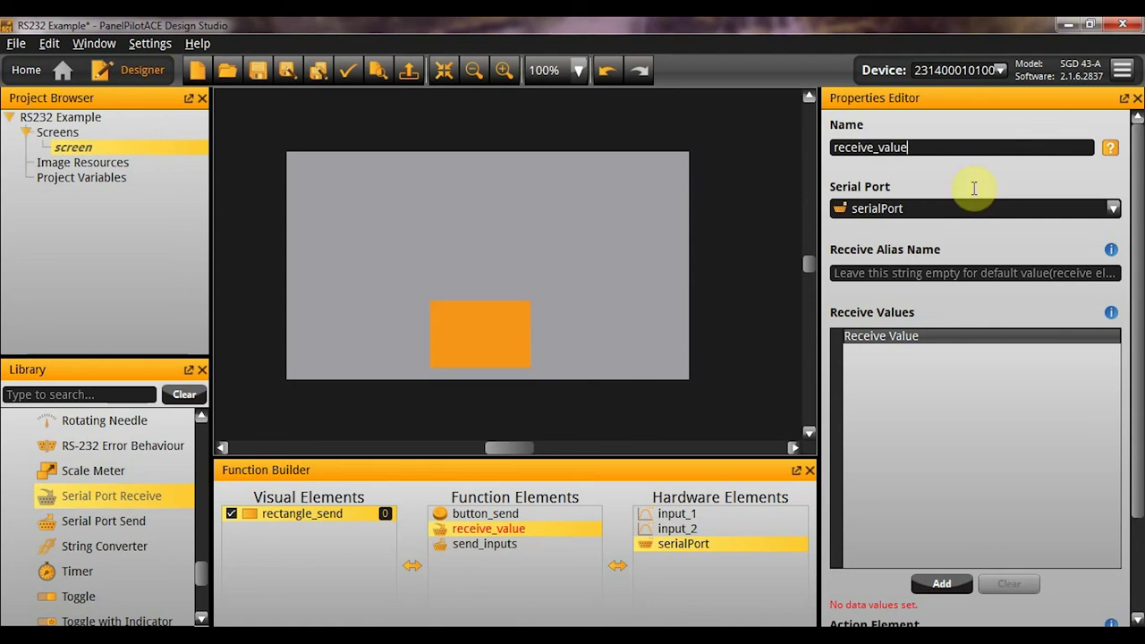
left_click(975, 273)
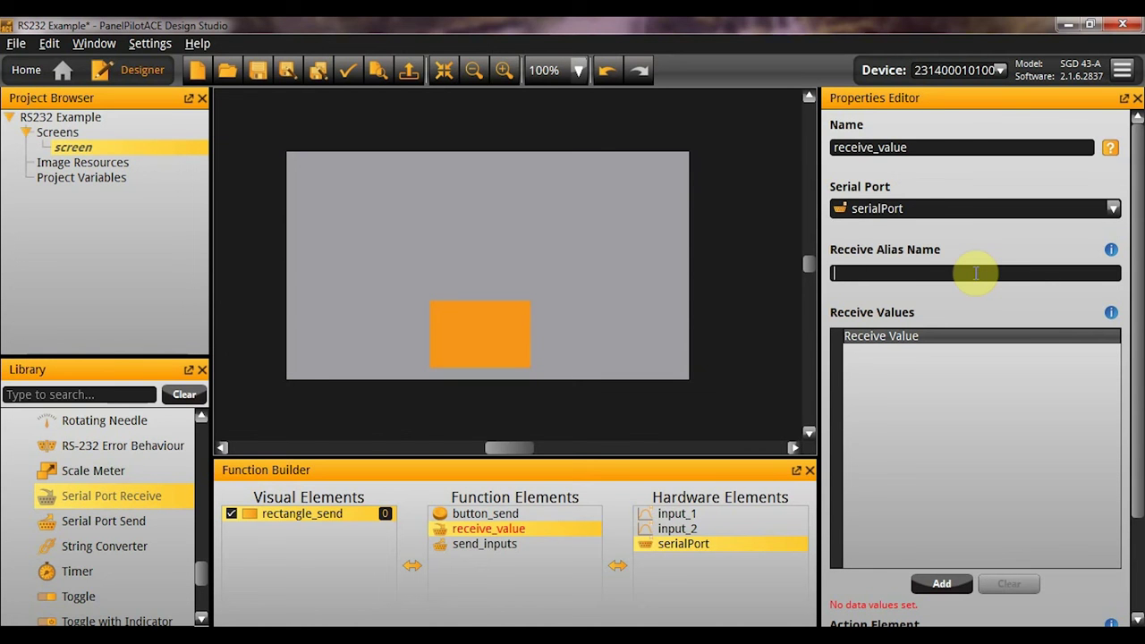
type("update")
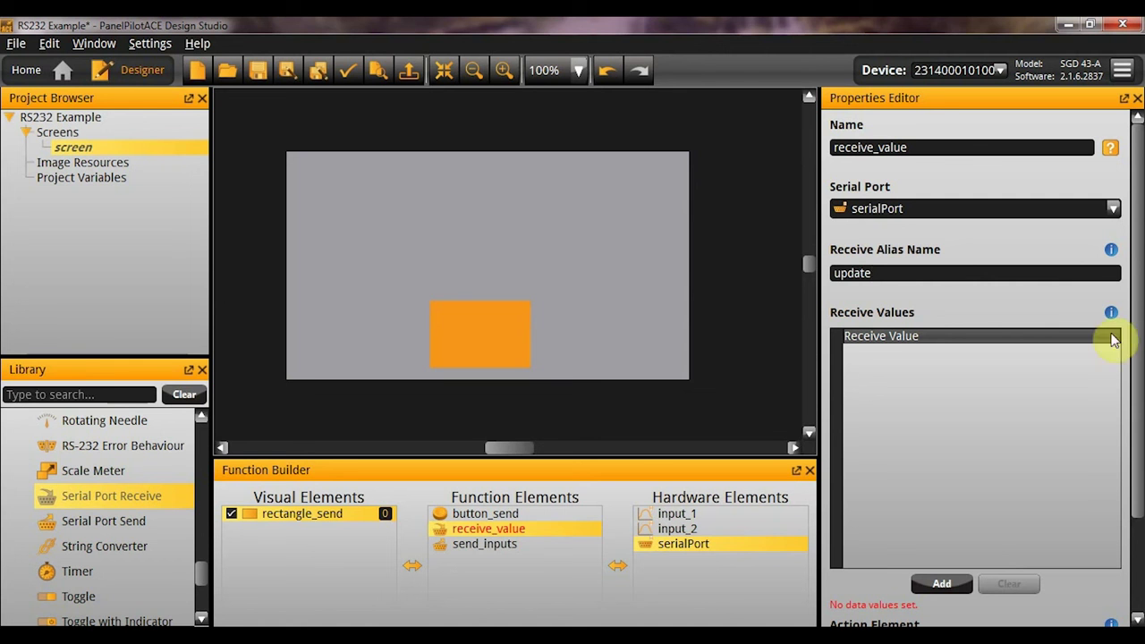
left_click_drag(1138, 338, 1138, 380)
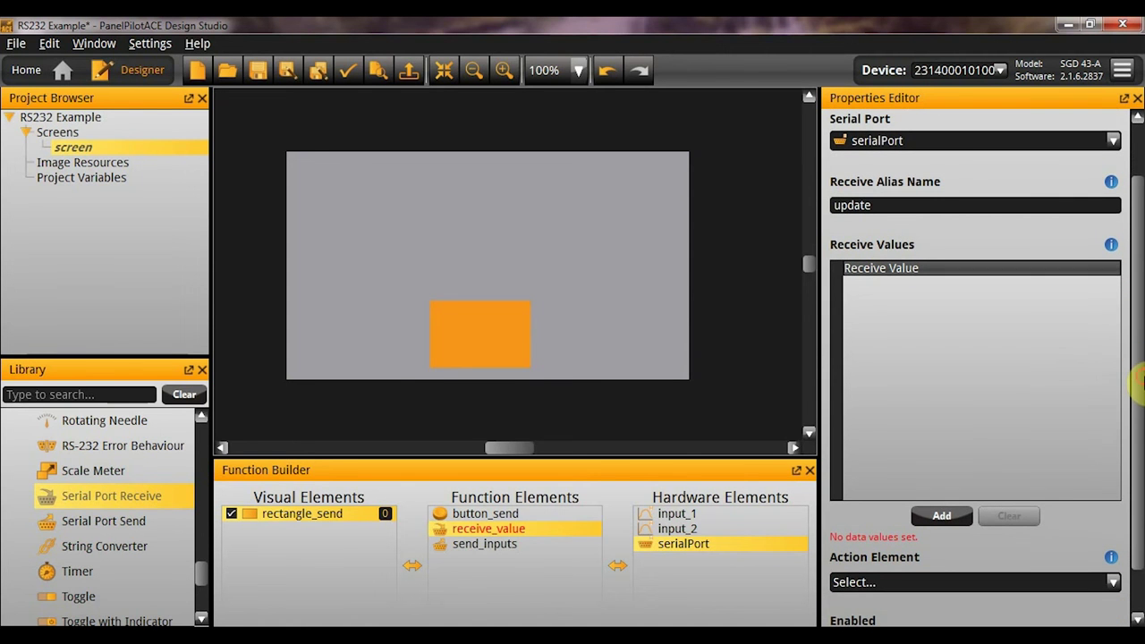
left_click(955, 304)
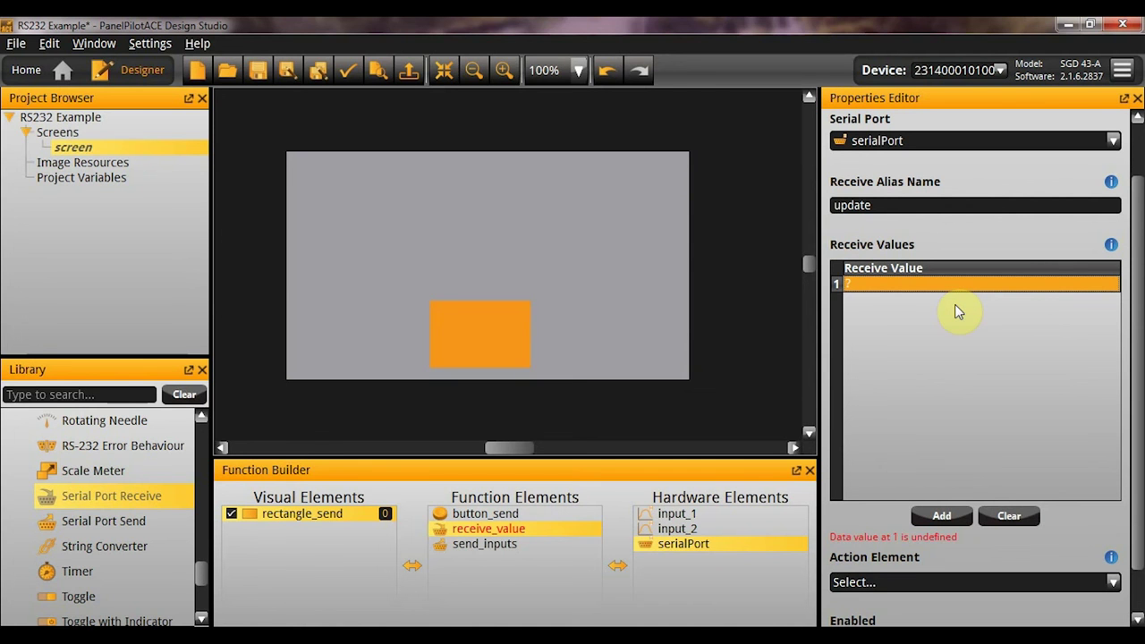
double_click(937, 286)
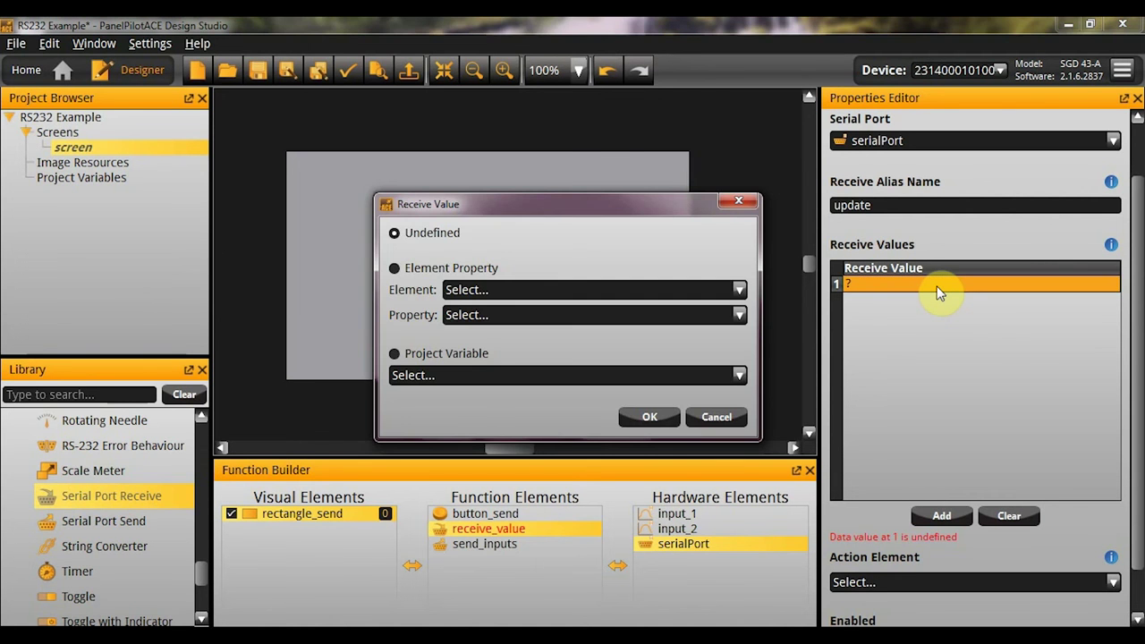
key("Escape")
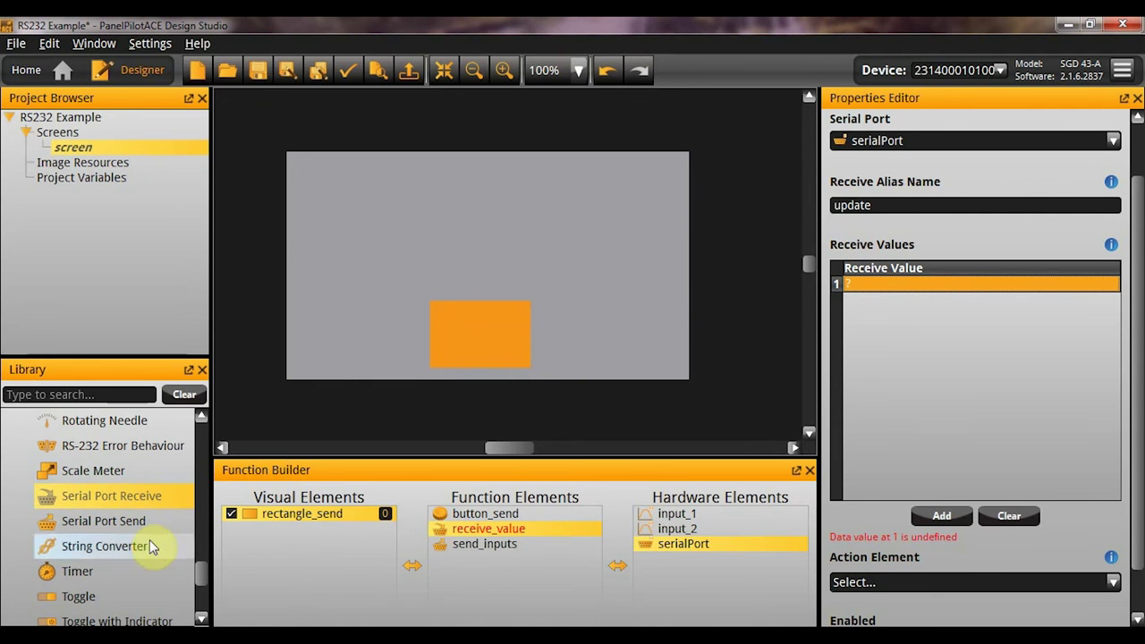
left_click_drag(203, 567, 197, 533)
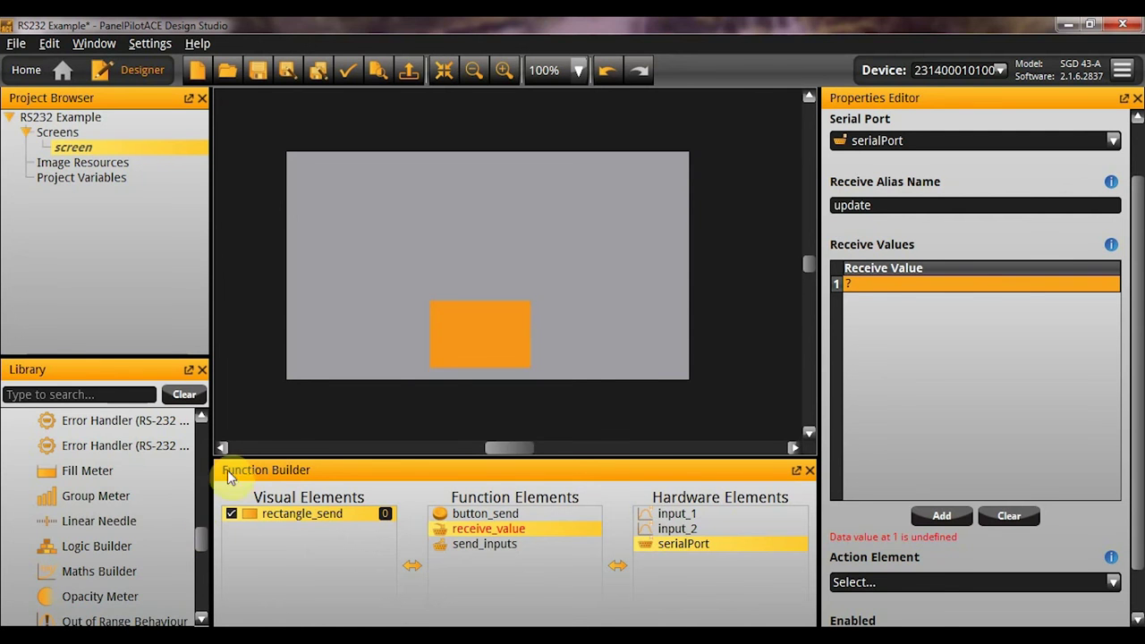
Place a new text box on the screen and name it text_receive_value.
left_click_drag(200, 535, 190, 440)
left_click_drag(84, 547, 496, 231)
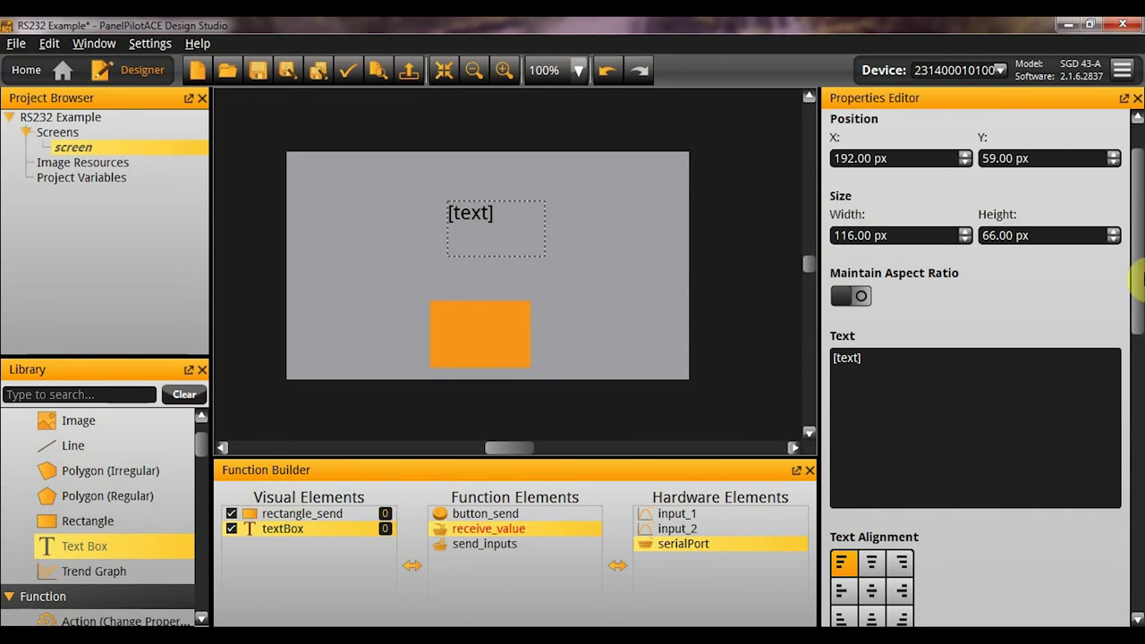
left_click_drag(1137, 247, 1138, 192)
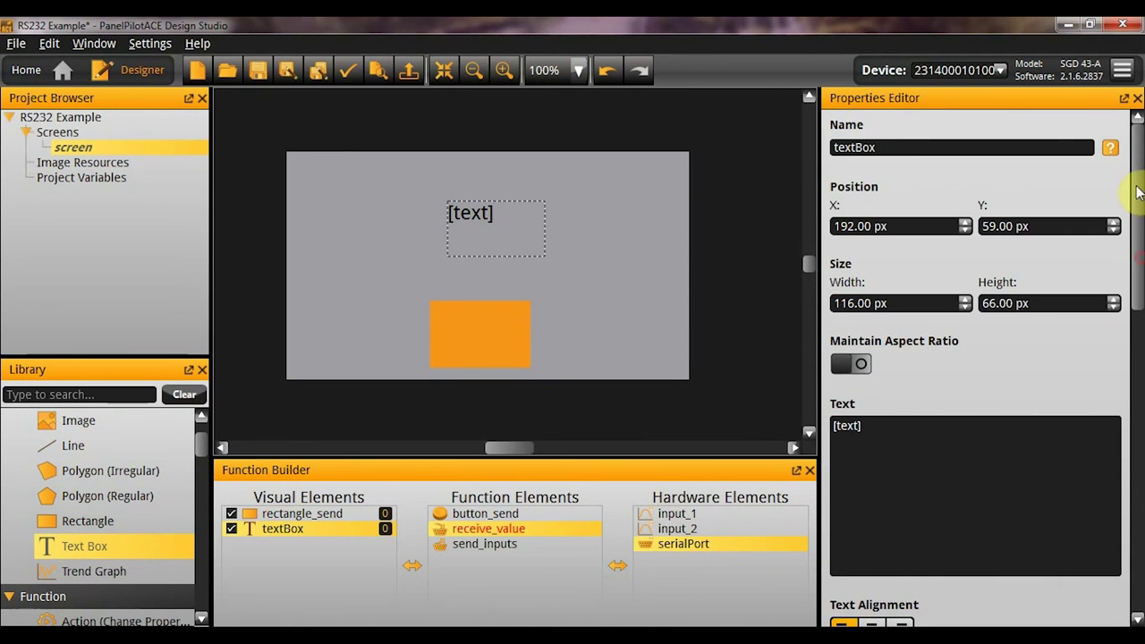
double_click(928, 148)
type("rec")
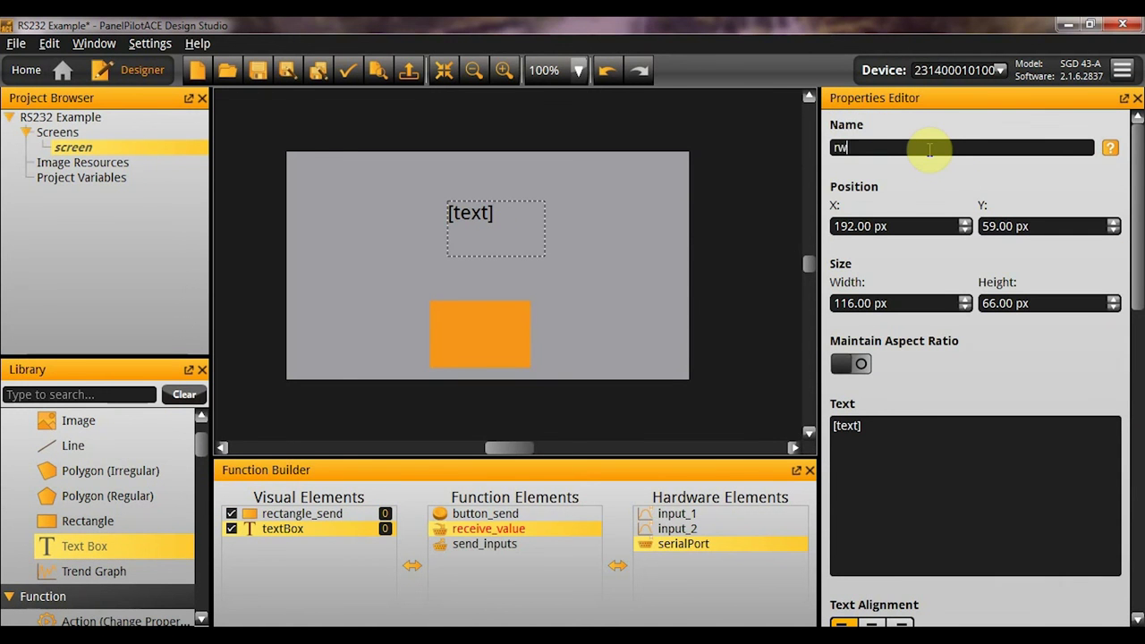
key("BackSpace")
key("BackSpace")
key("BackSpace")
type("text_receive_value")
key("Return")
Replace the placeholder text with ---- and set the X position to 0.
triple_click(900, 454)
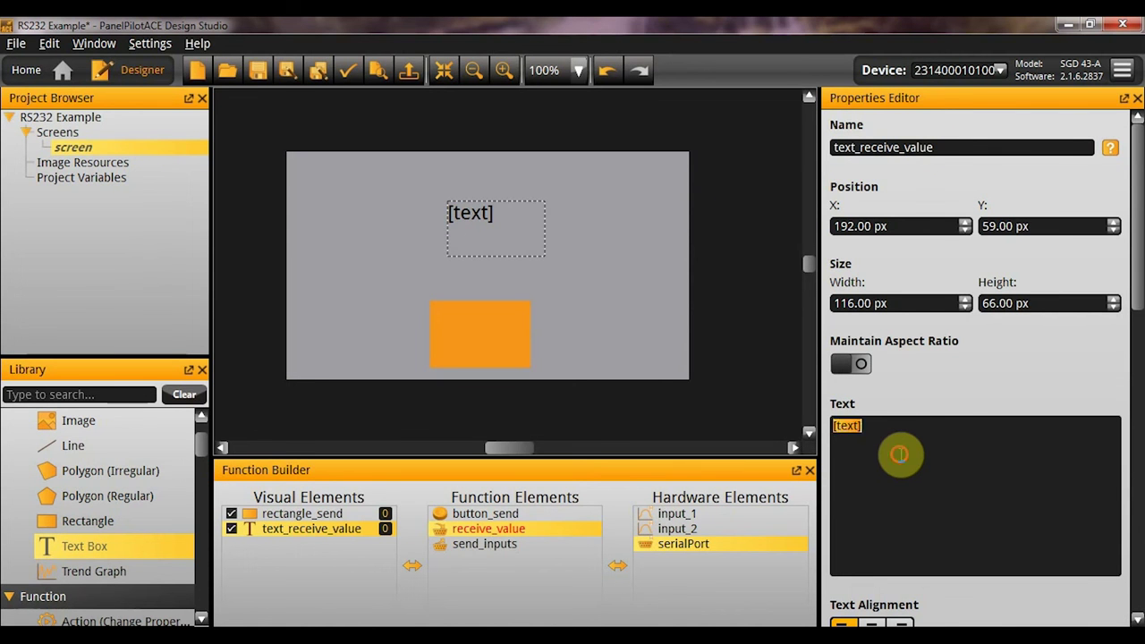
key("BackSpace")
type("----")
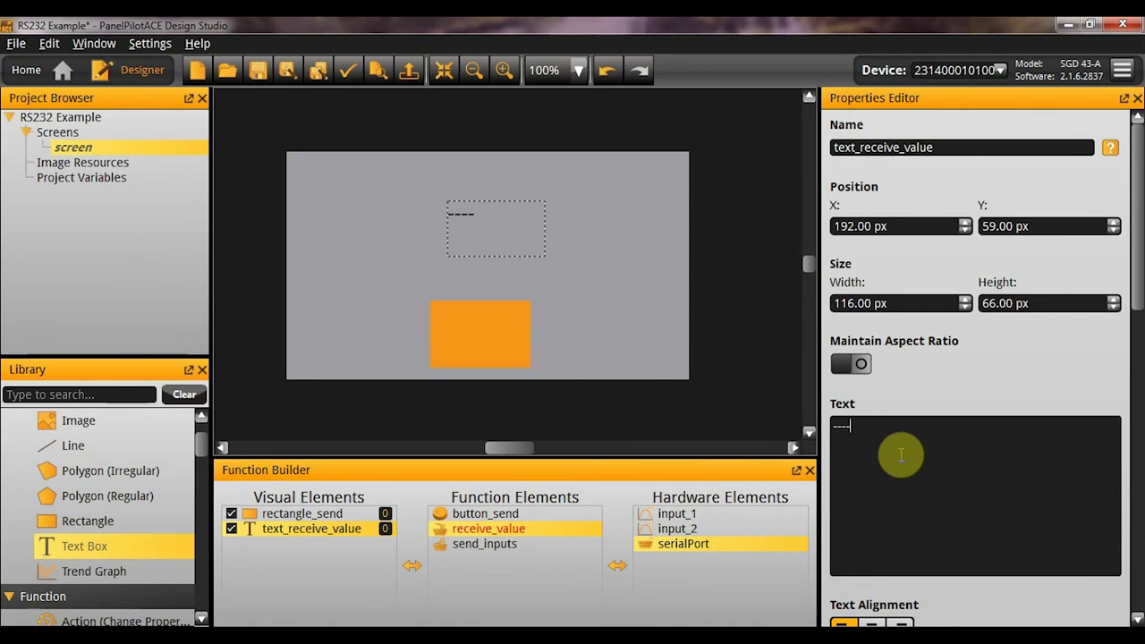
double_click(941, 227)
triple_click(941, 227)
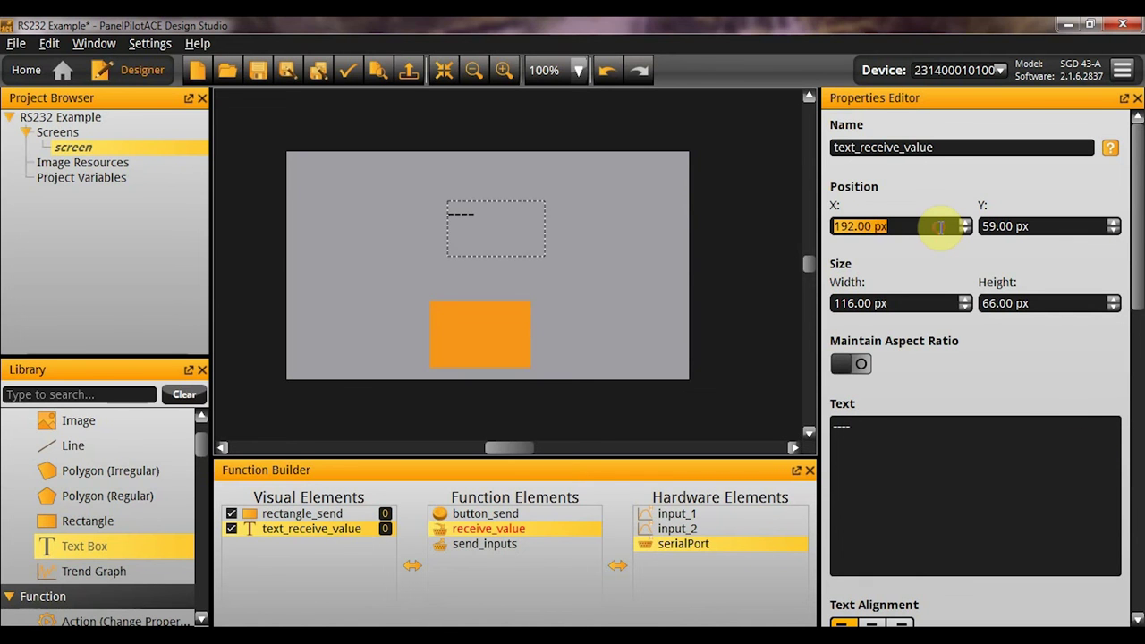
type("0")
key("Return")
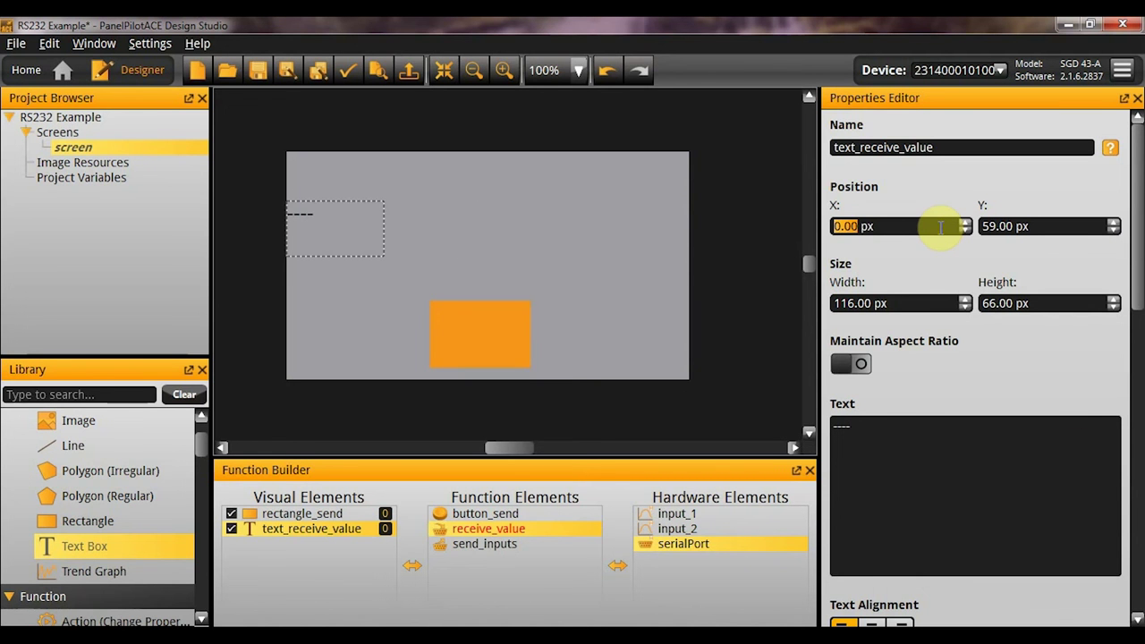
Make the text box 480 px wide with middle-centre text alignment.
triple_click(885, 304)
type("480")
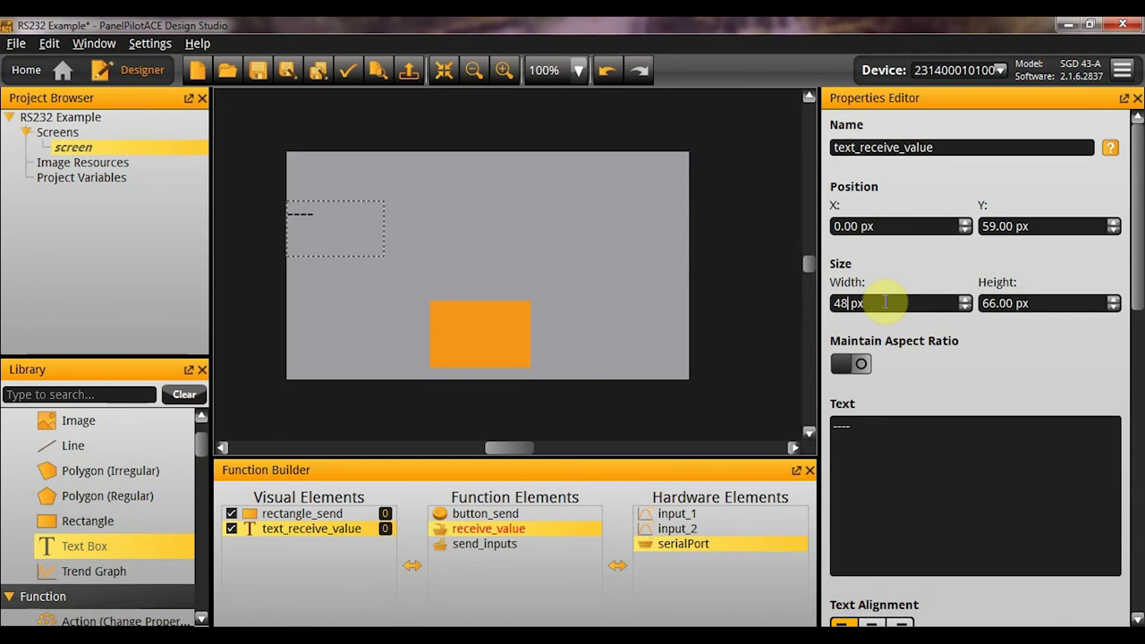
key("Return")
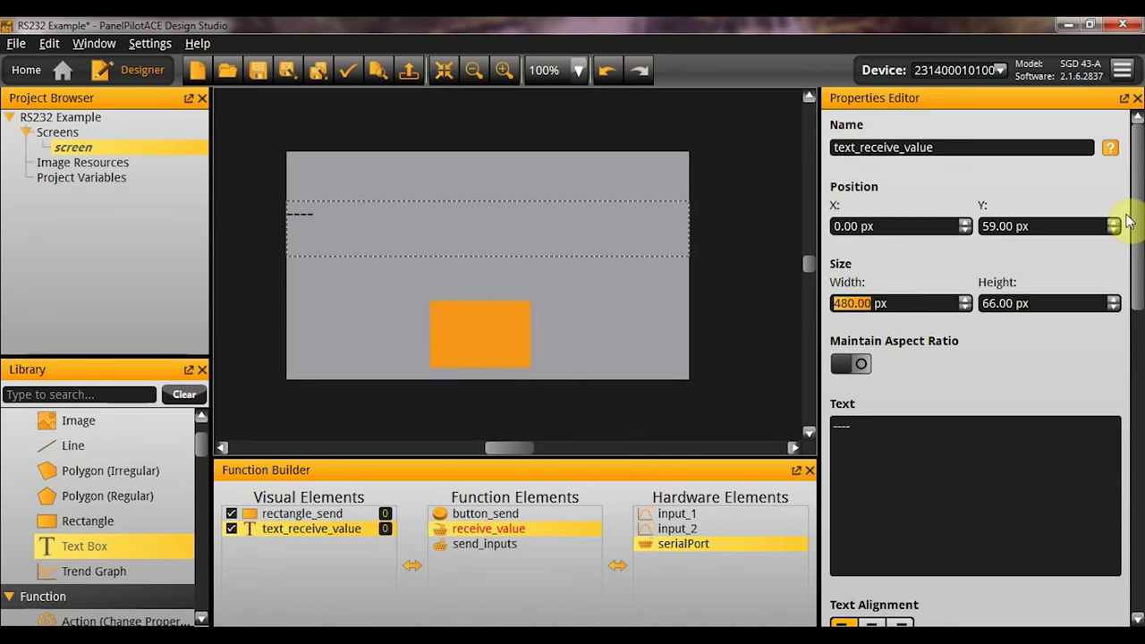
left_click_drag(1135, 222, 1140, 277)
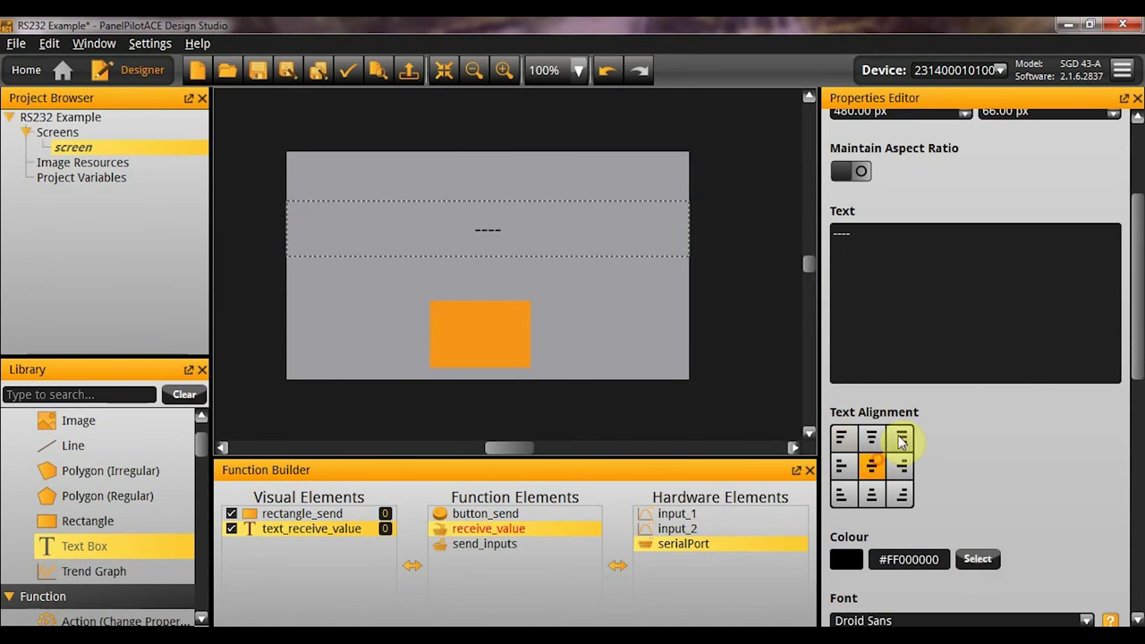
left_click(871, 465)
left_click(901, 320)
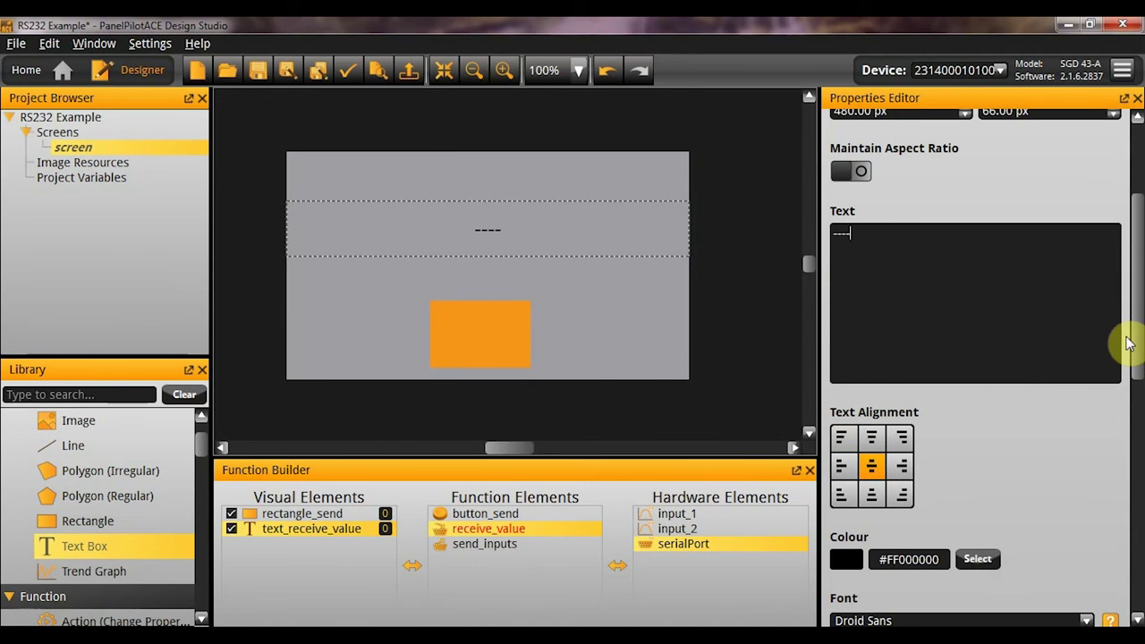
left_click(706, 237)
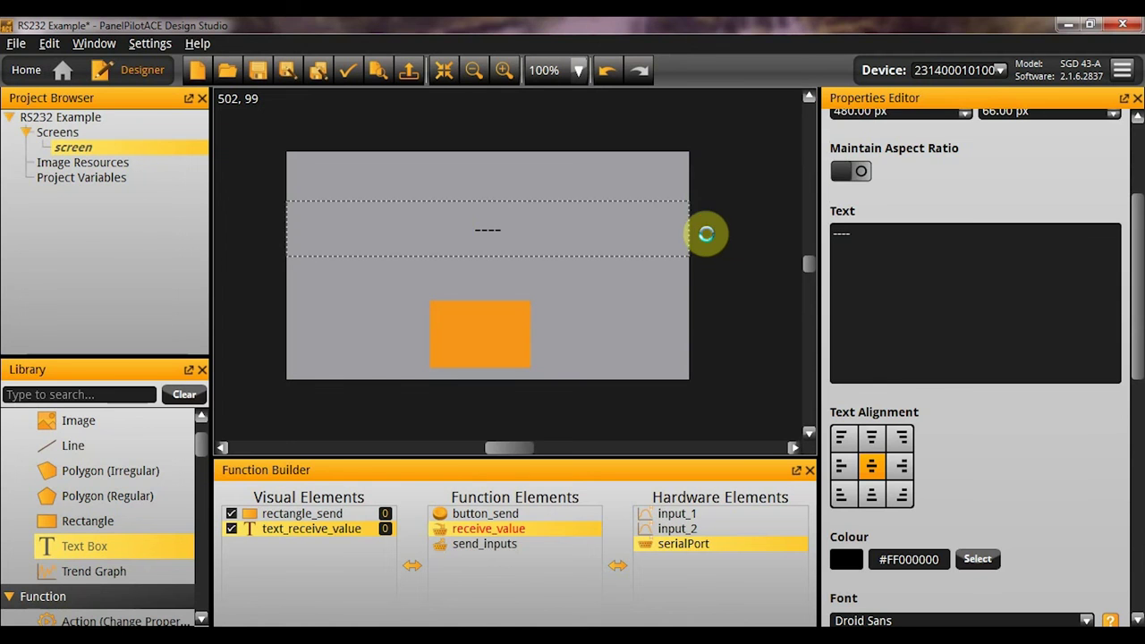
left_click(564, 529)
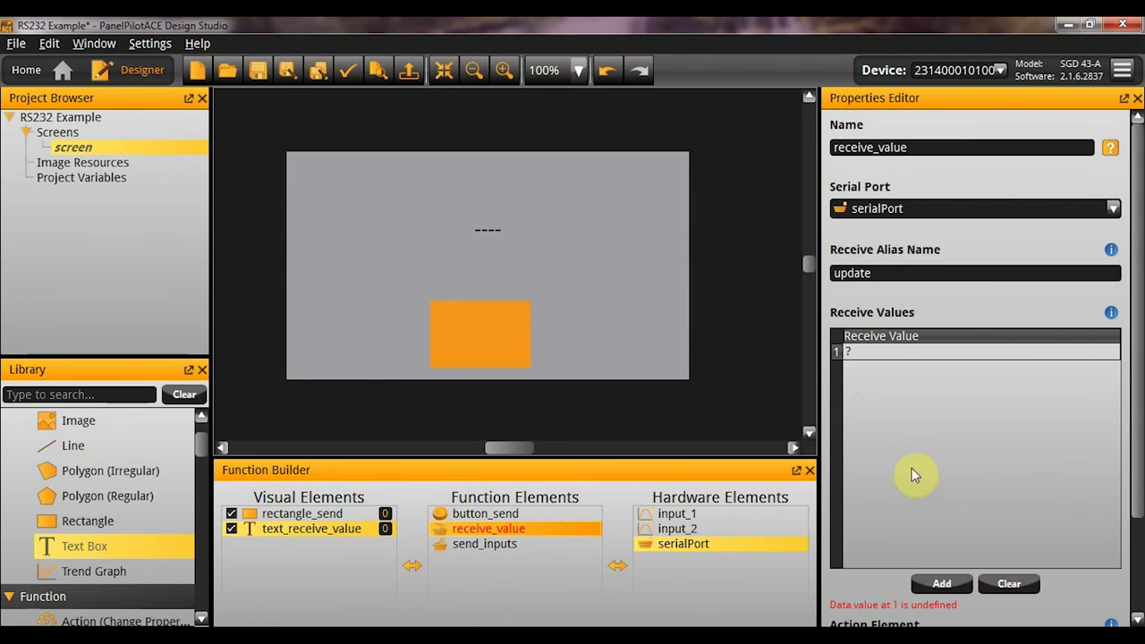
Map receive value row 1 to the Text property of text_receive_value.
double_click(856, 351)
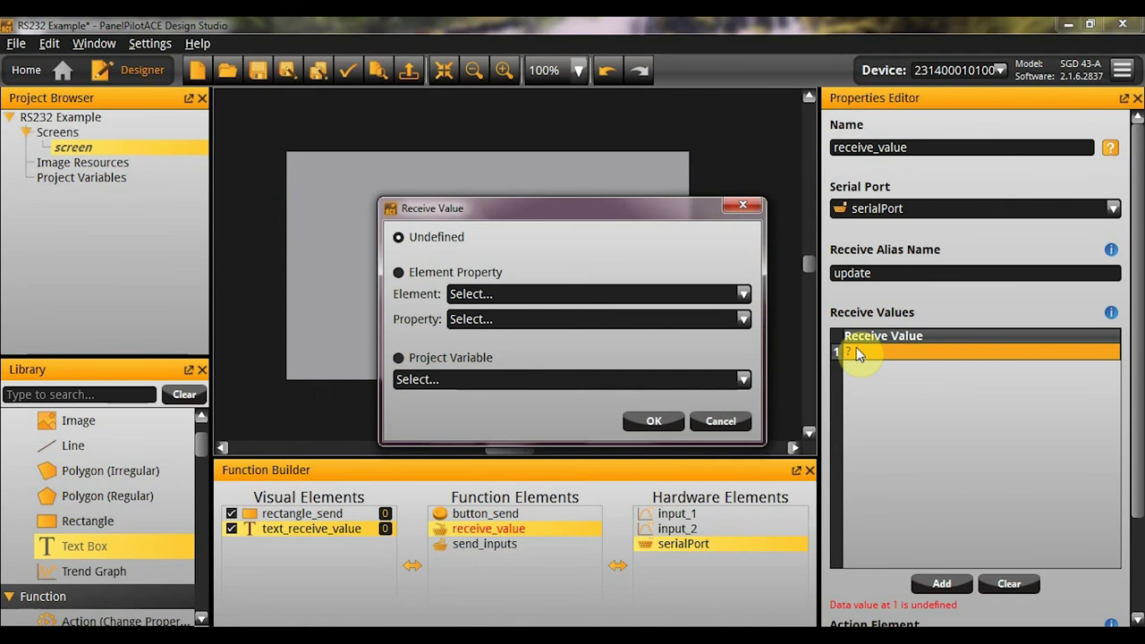
left_click(540, 294)
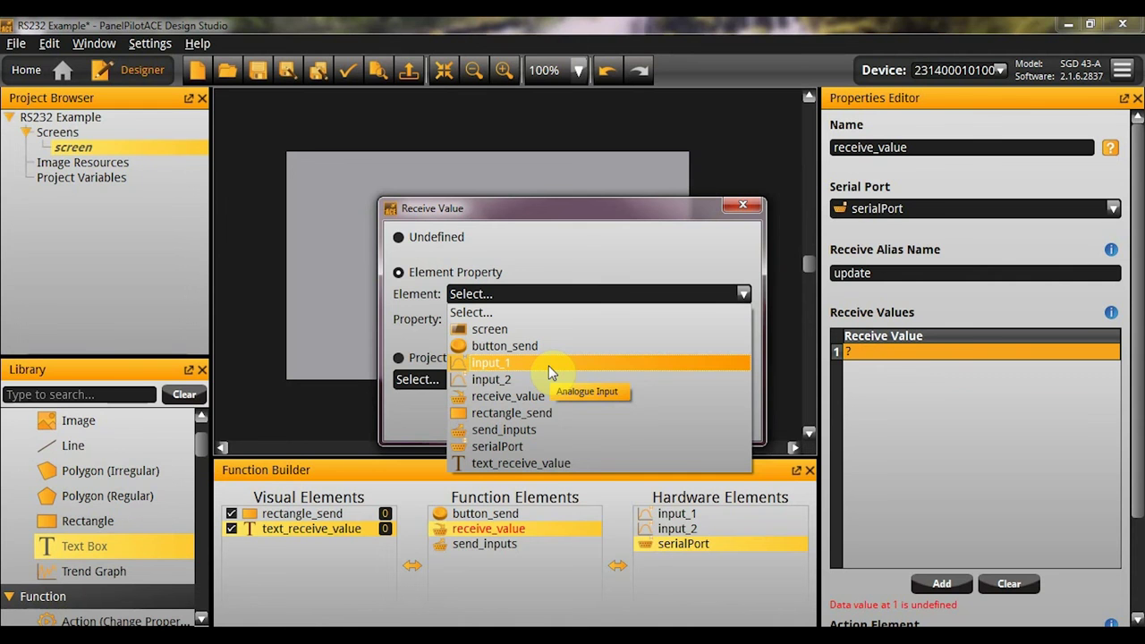
left_click(589, 463)
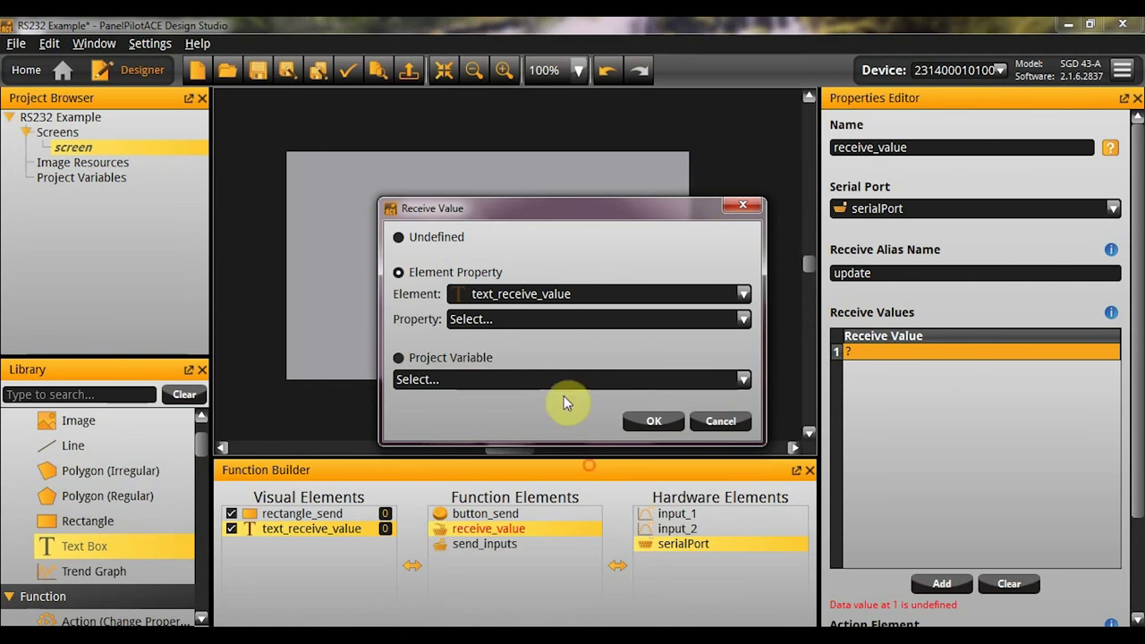
left_click(510, 319)
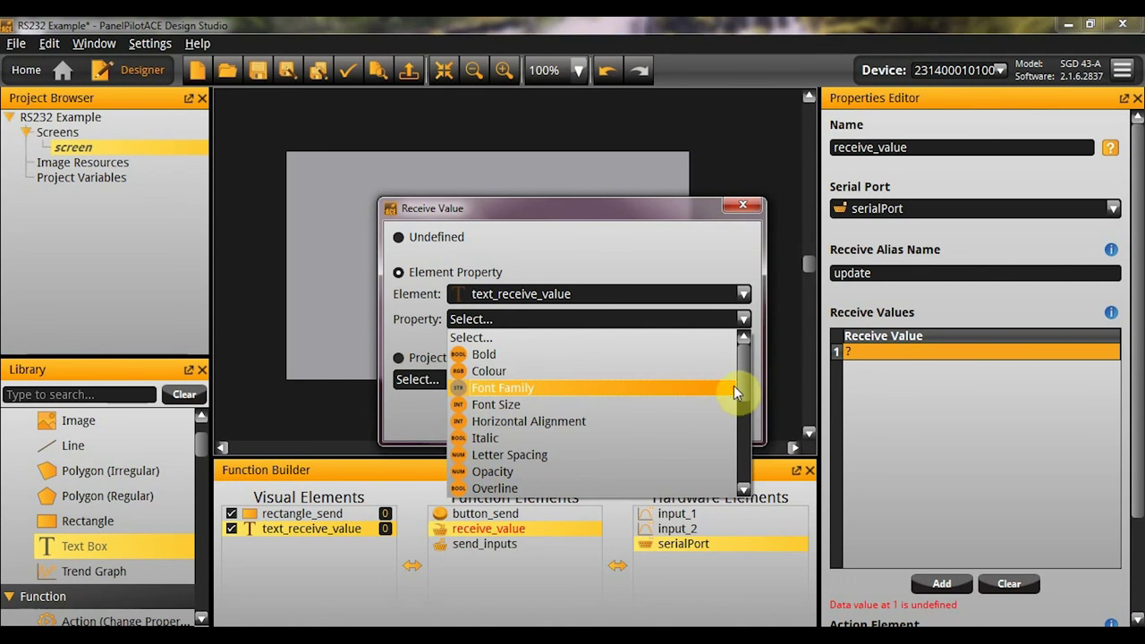
left_click_drag(741, 396, 742, 478)
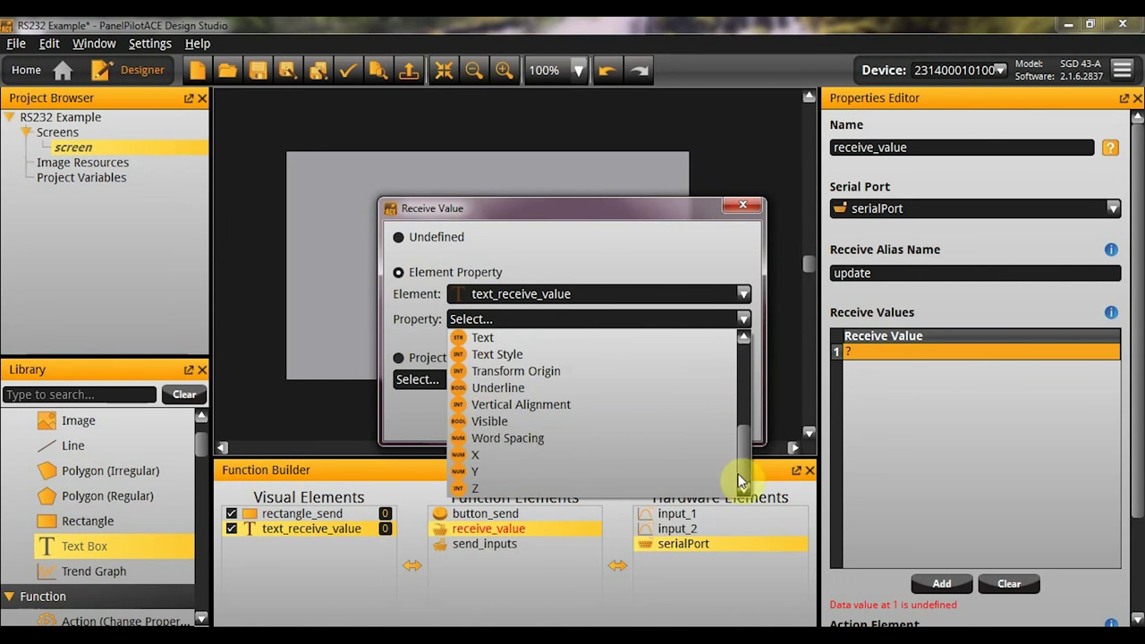
left_click(489, 336)
left_click(654, 421)
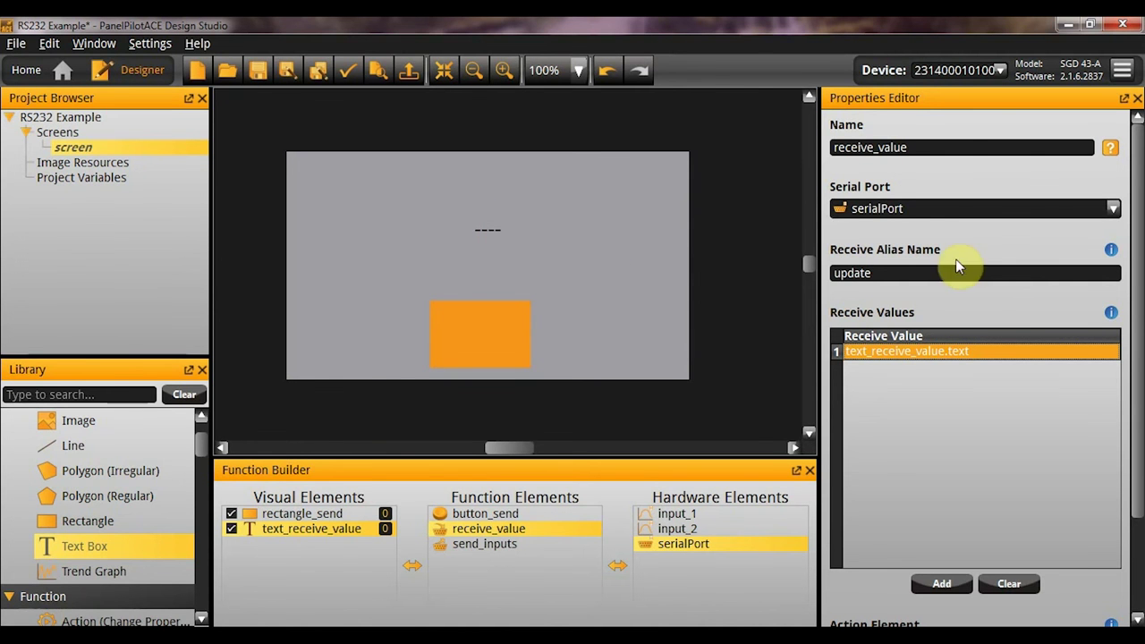
Bring up the Project Variables menu for adding a new variable.
left_click_drag(1139, 219, 1141, 362)
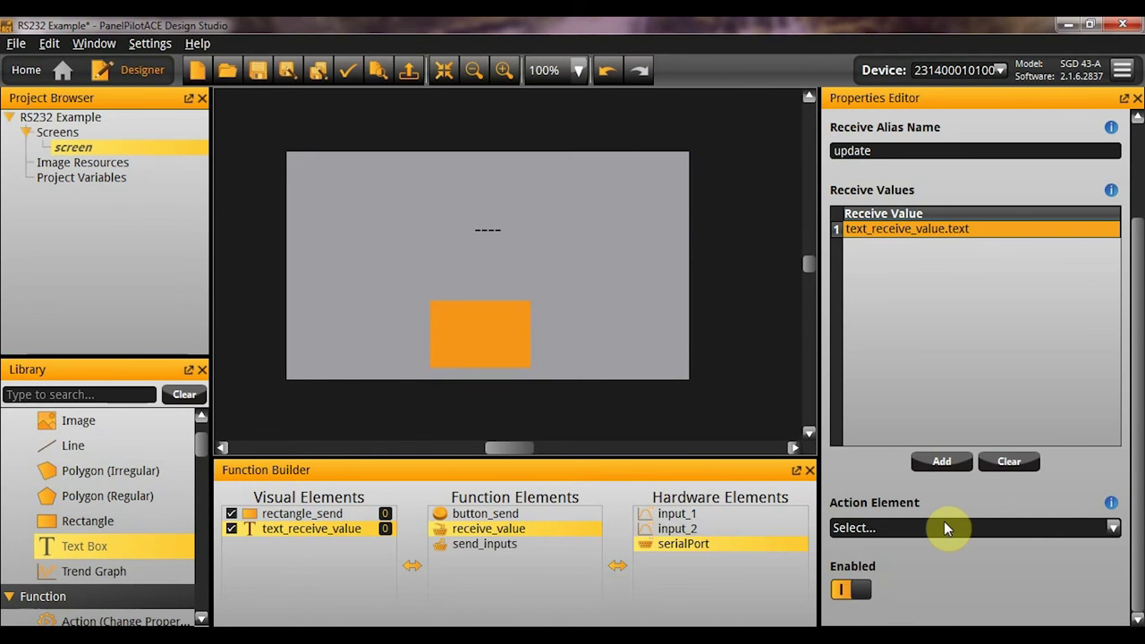
right_click(49, 177)
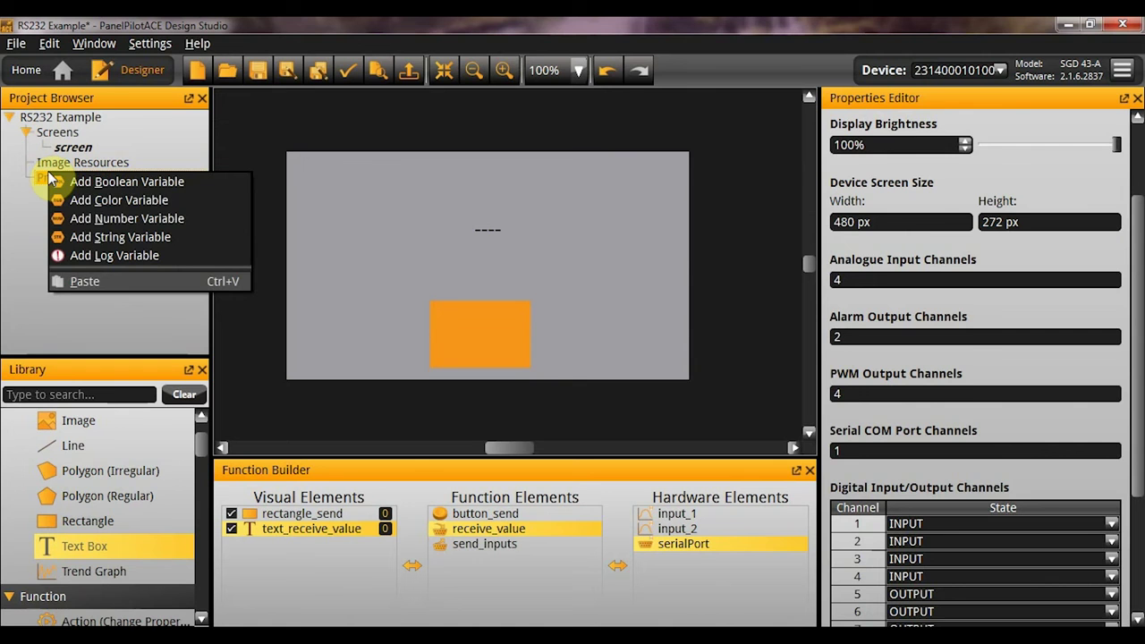
Add a number project variable and name it receivedNumber.
left_click(117, 220)
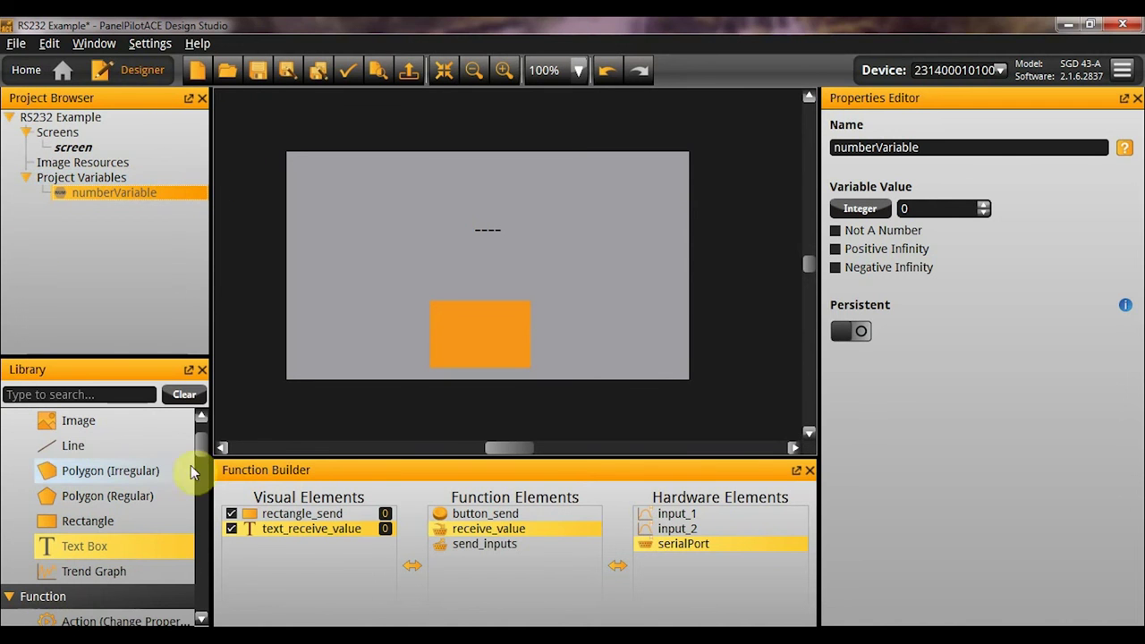
left_click(116, 192)
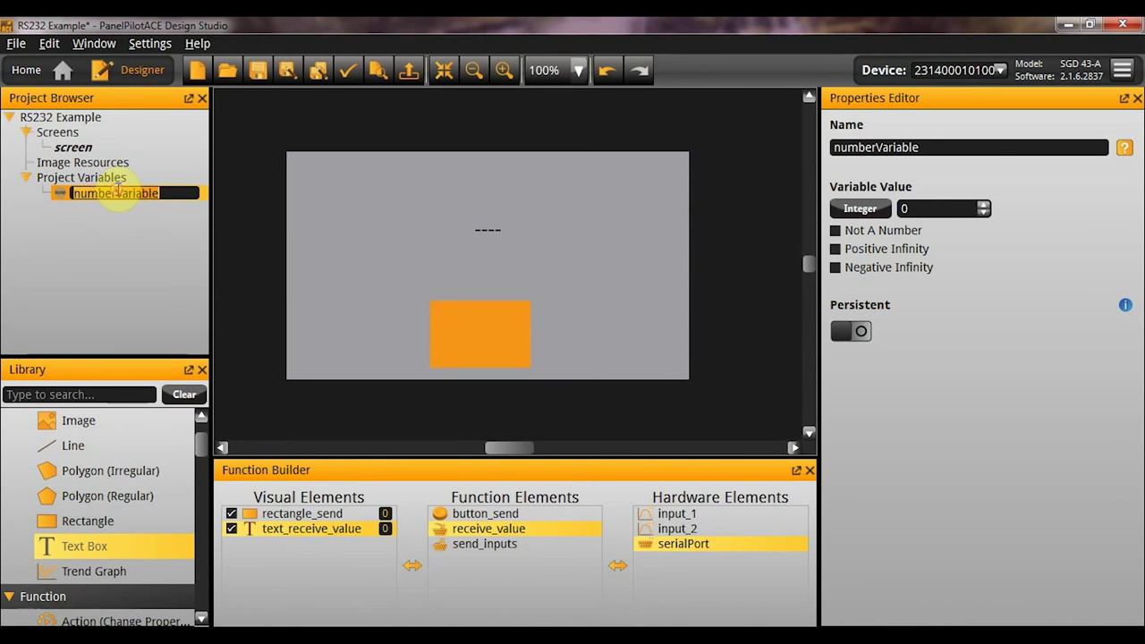
type("received")
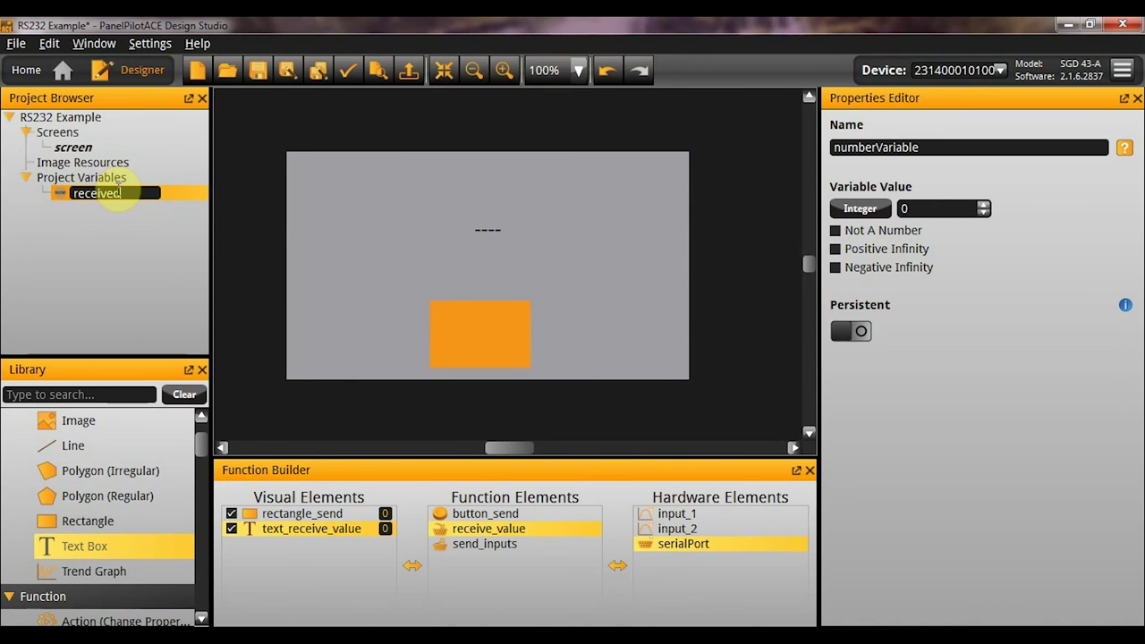
type("Number")
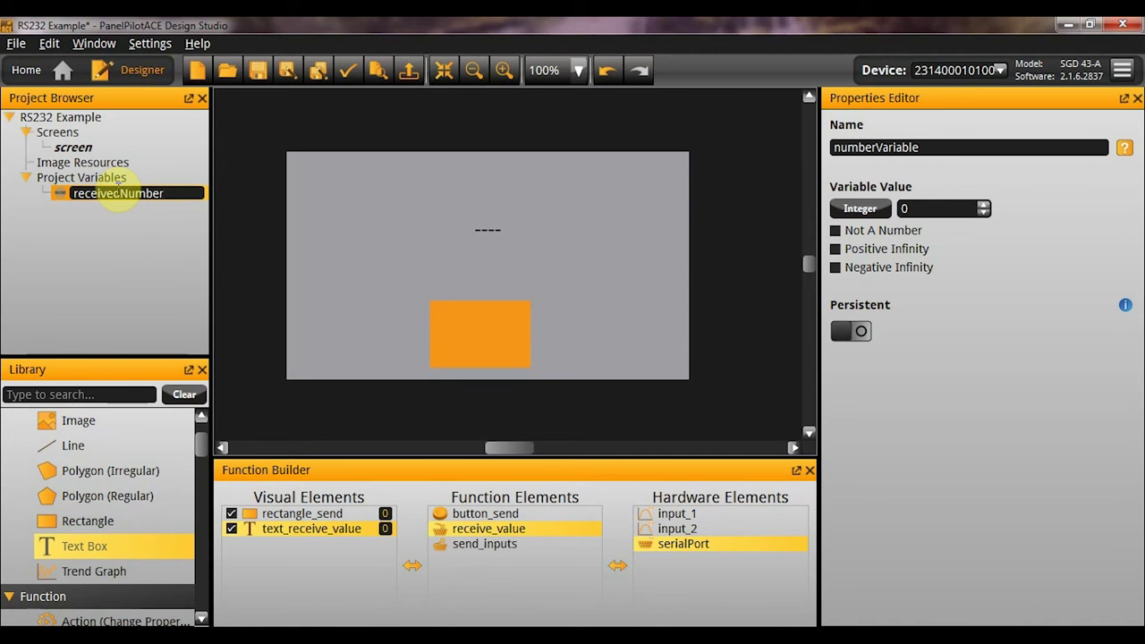
key("Return")
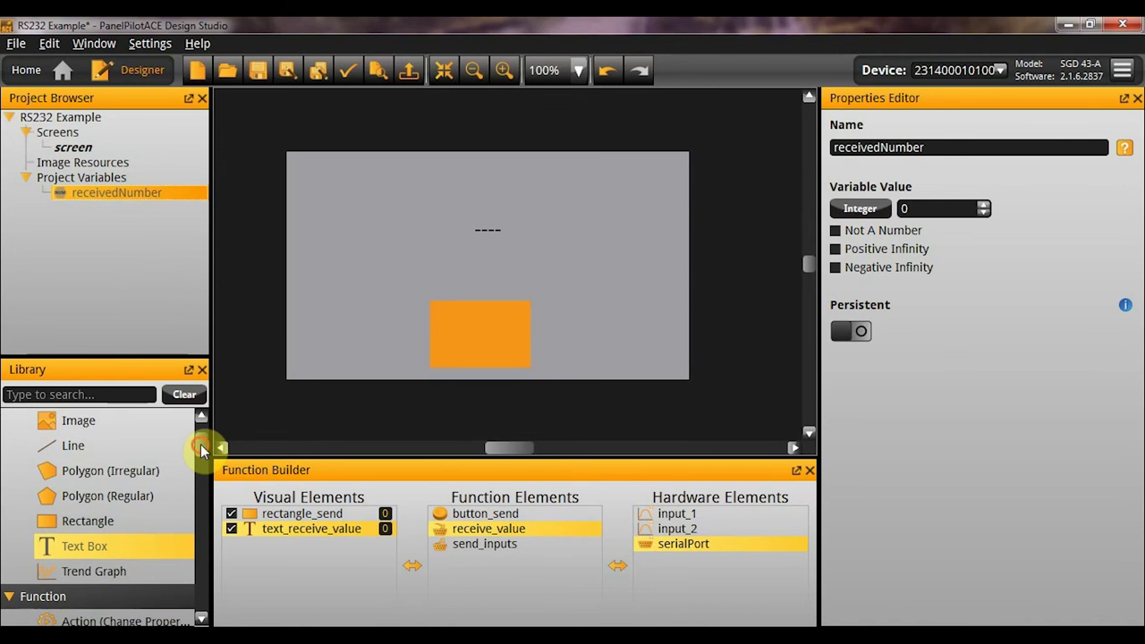
scroll(205, 447, "down", 1)
Add a Set Rule action named action_process_receive.
scroll(206, 459, "down", 2)
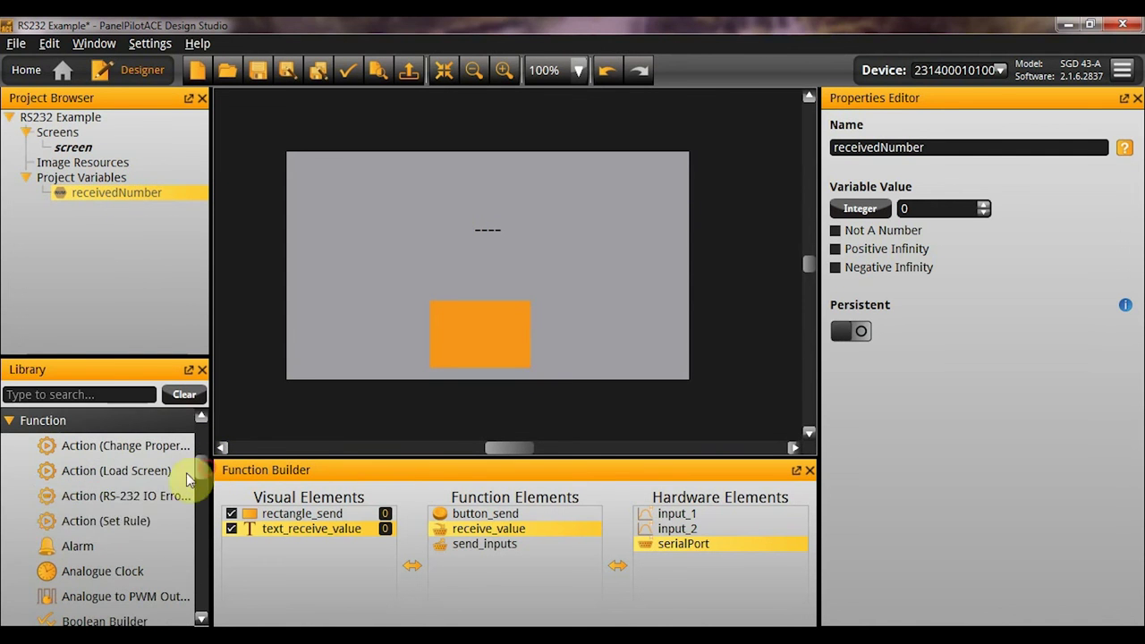
left_click(136, 519)
left_click_drag(390, 464, 558, 515)
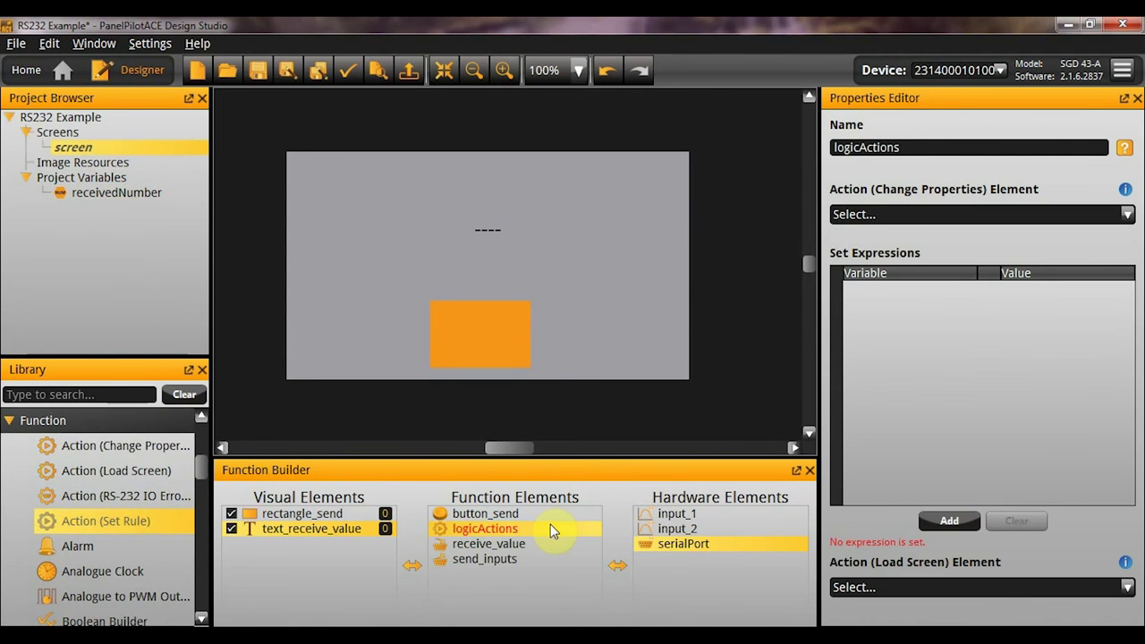
left_click(550, 526)
key("Caps_Lock")
type("X")
key("BackSpace")
key("Caps_Lock")
type("ac")
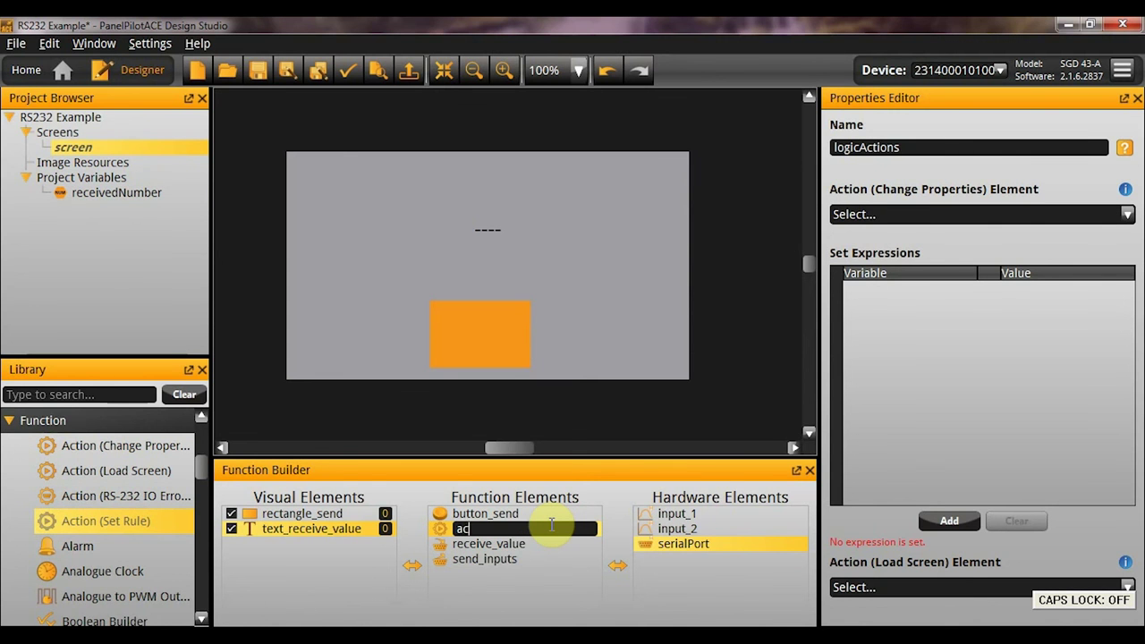
type("tion_process_receive")
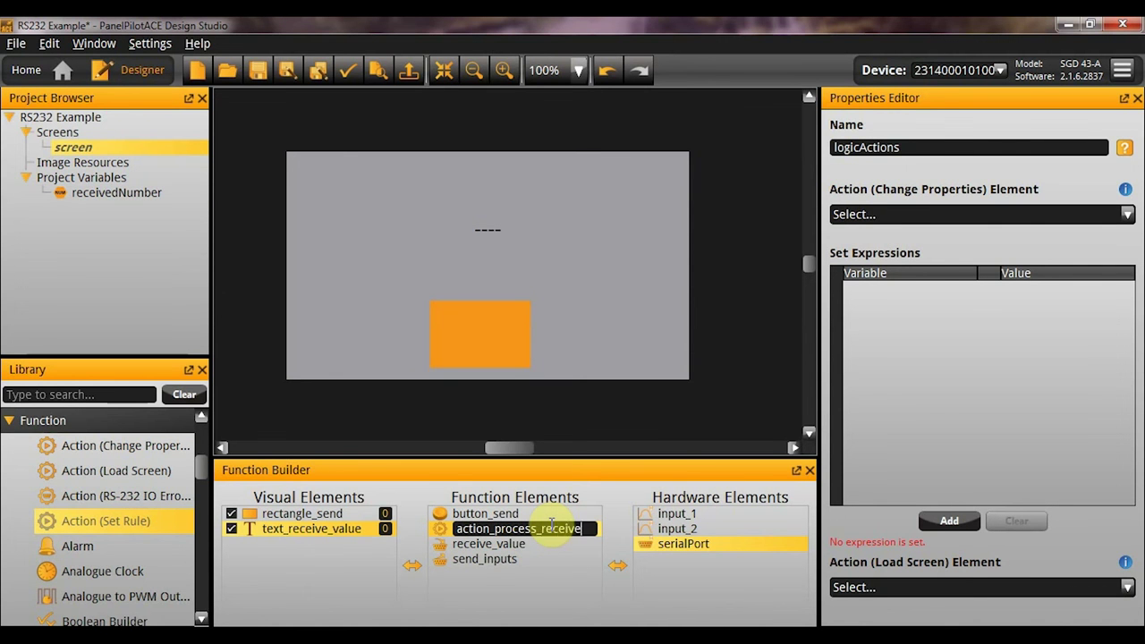
key("Return")
Add a single expression row whose variable is receivedNumber.
left_click(918, 417)
left_click(919, 418)
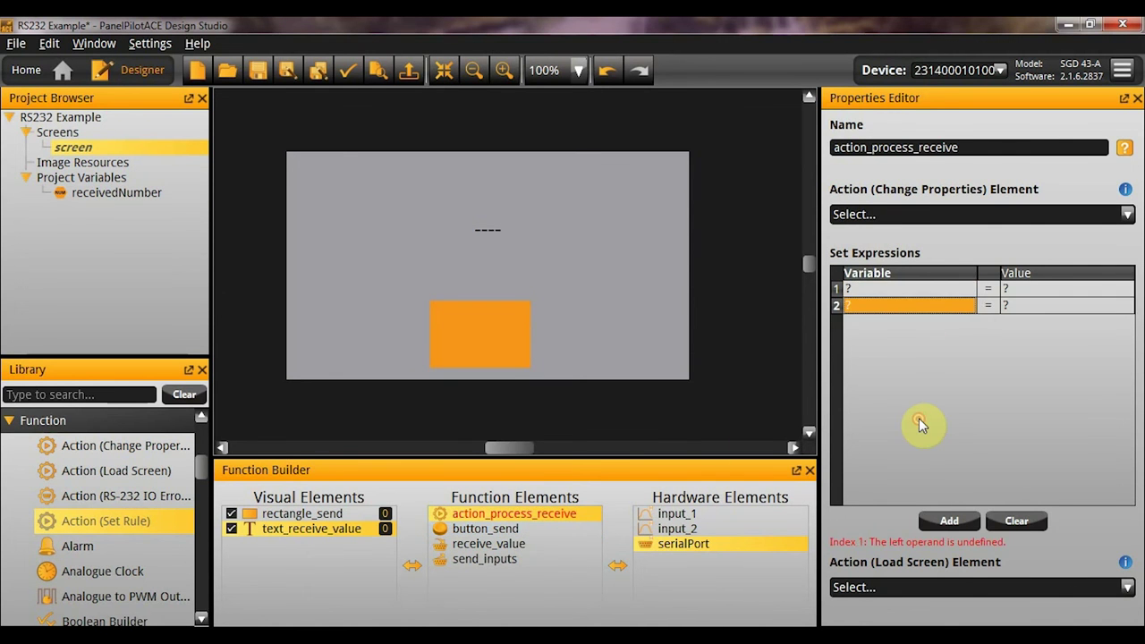
left_click(920, 305)
key("Delete")
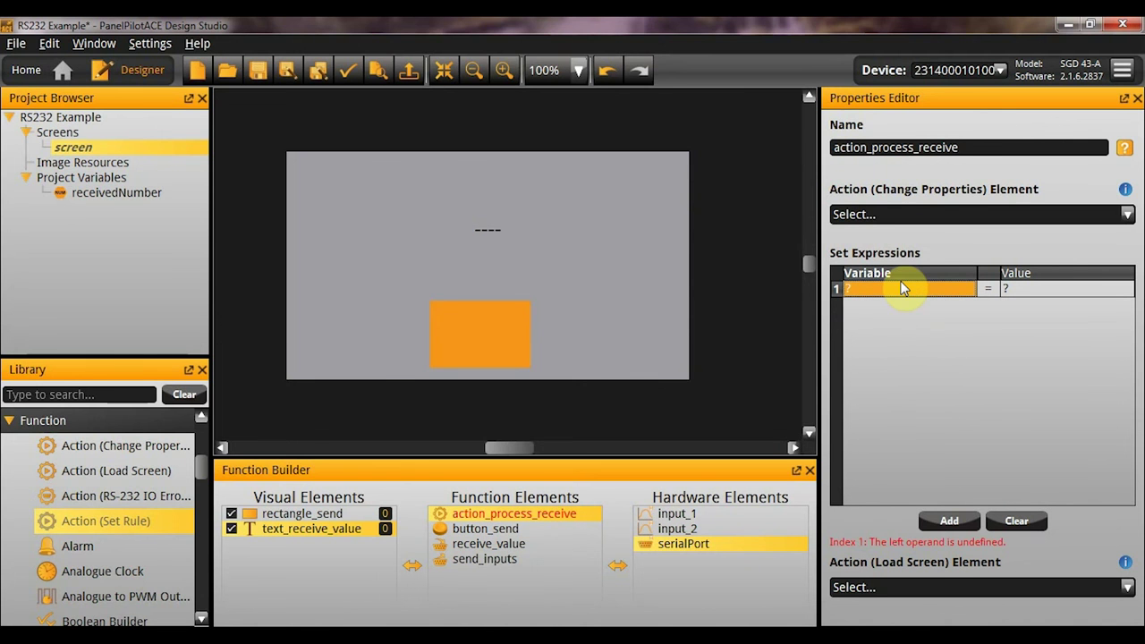
double_click(902, 288)
left_click(529, 376)
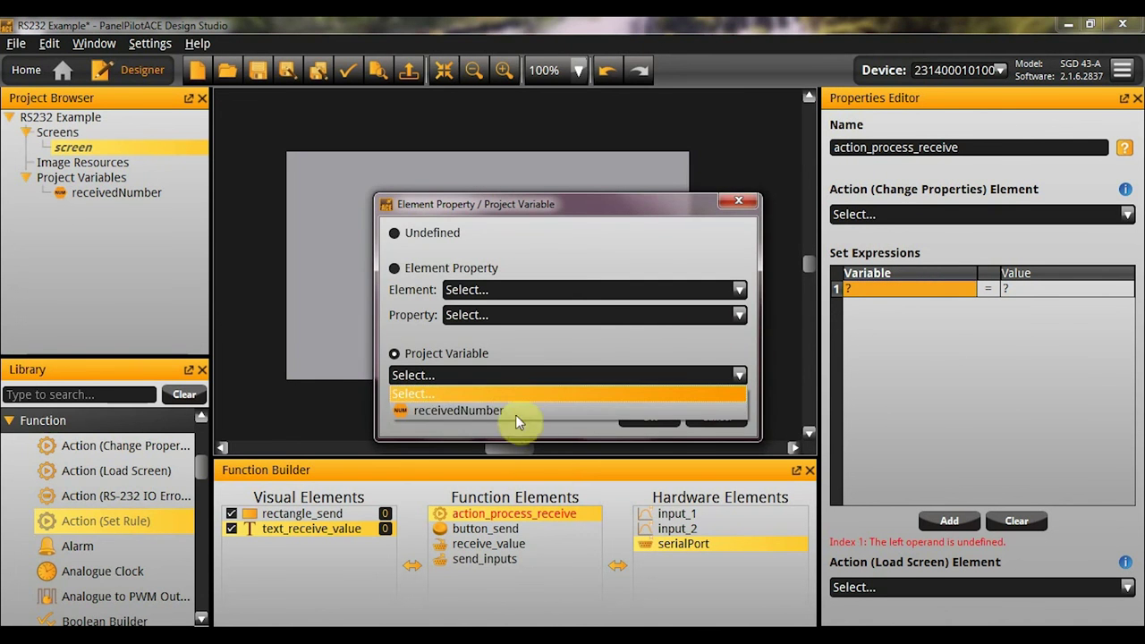
left_click(560, 410)
left_click(633, 416)
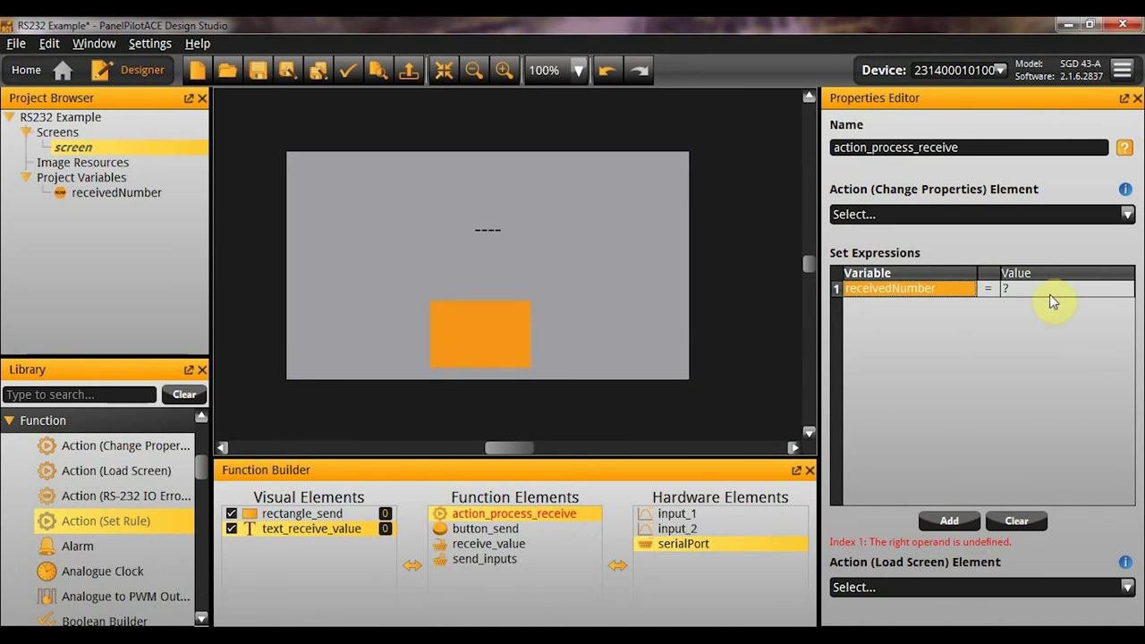
Set the expression's value to text_receive_value.text.
double_click(1052, 288)
left_click(570, 398)
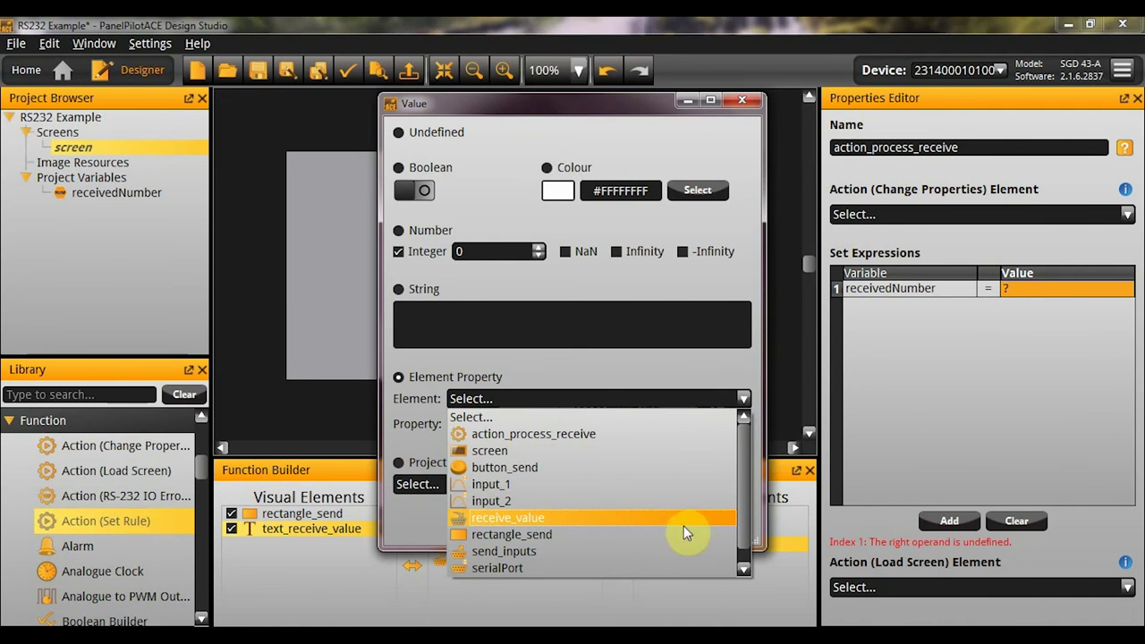
scroll(745, 522, "down", 1)
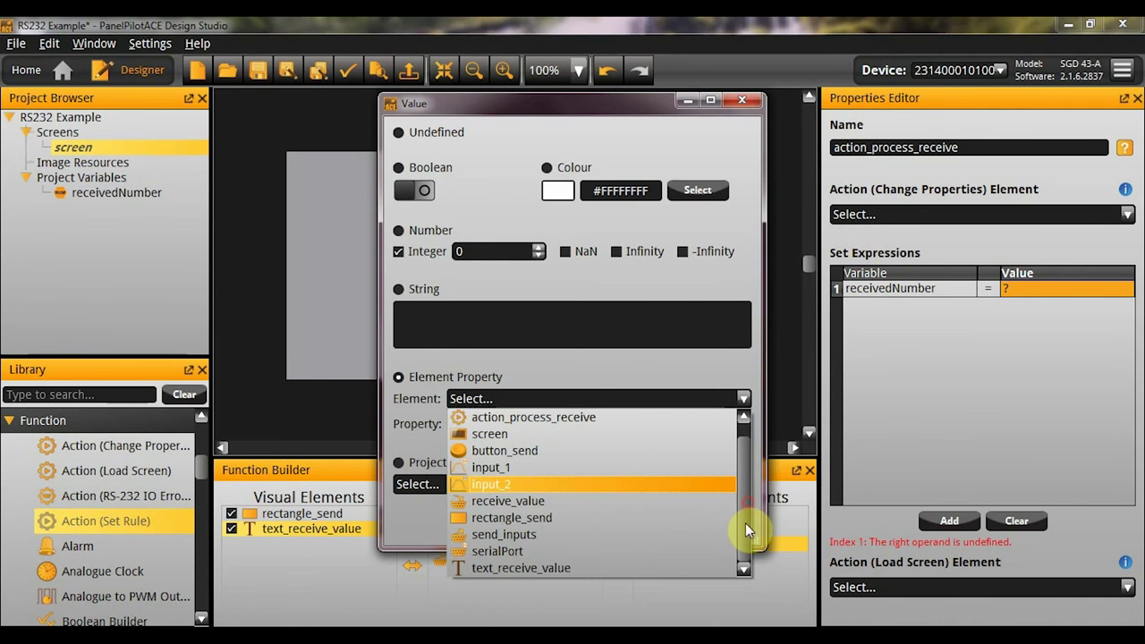
left_click(612, 567)
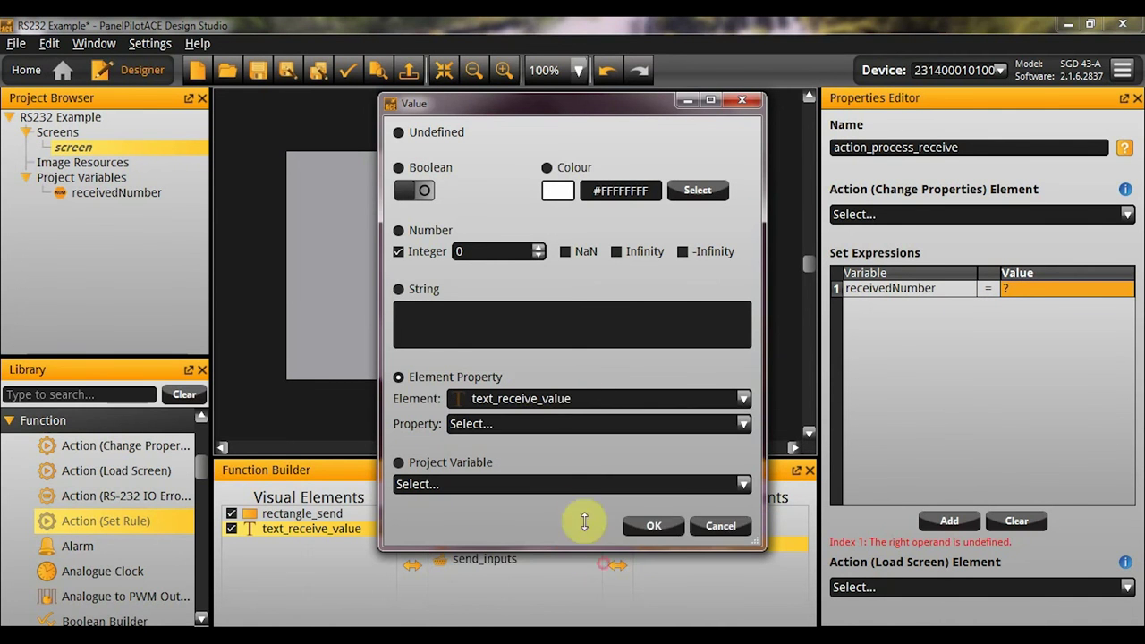
left_click(531, 422)
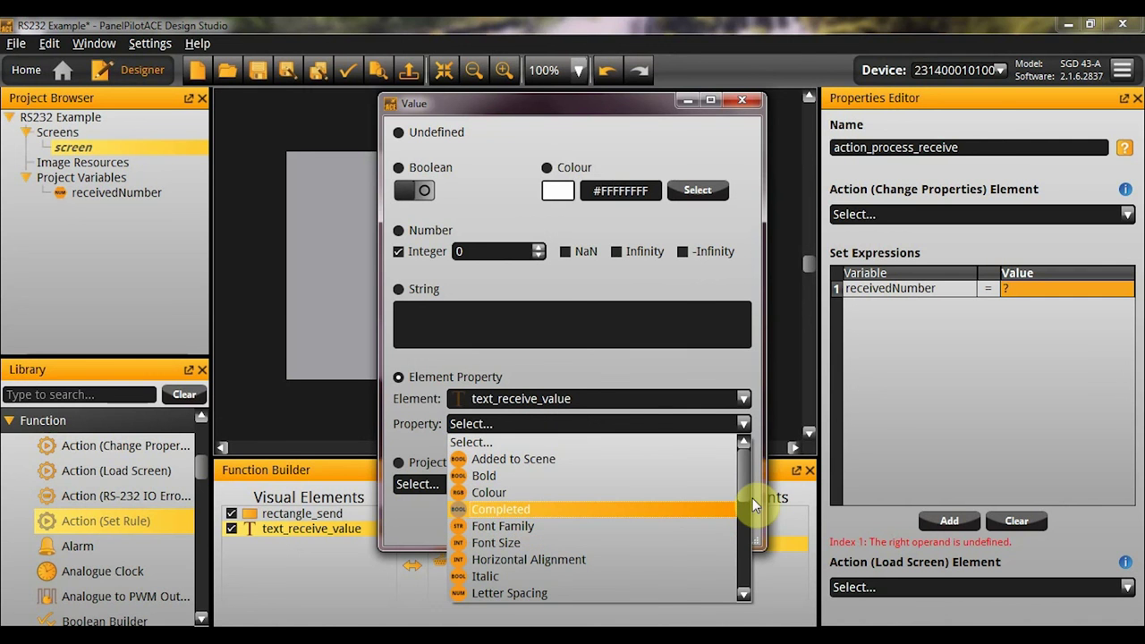
left_click_drag(747, 501, 746, 586)
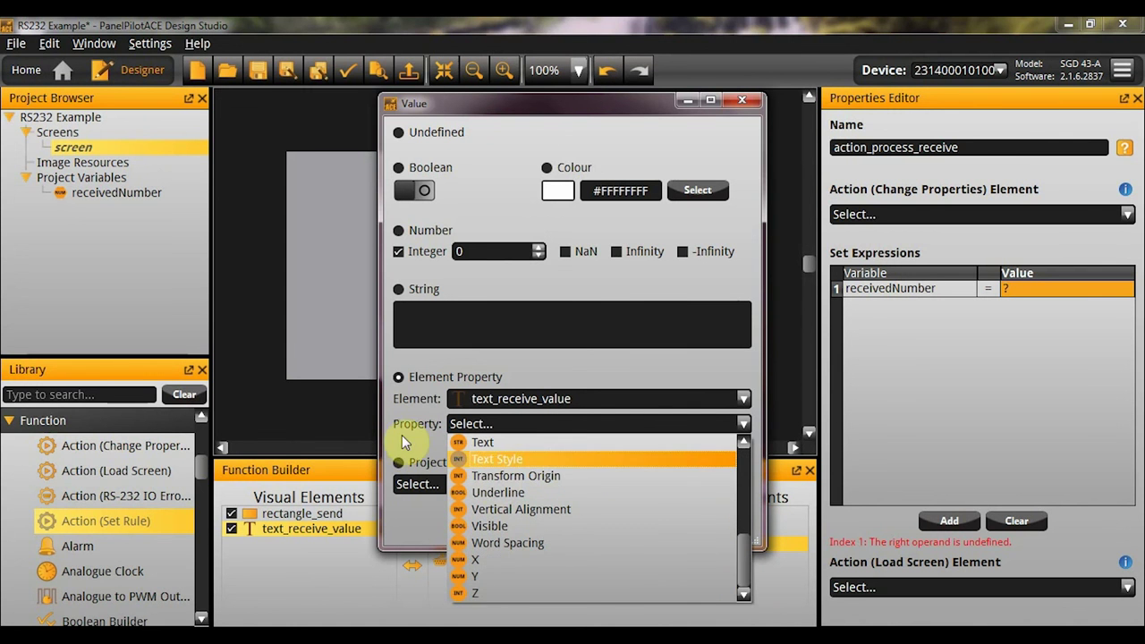
left_click(503, 440)
left_click(655, 526)
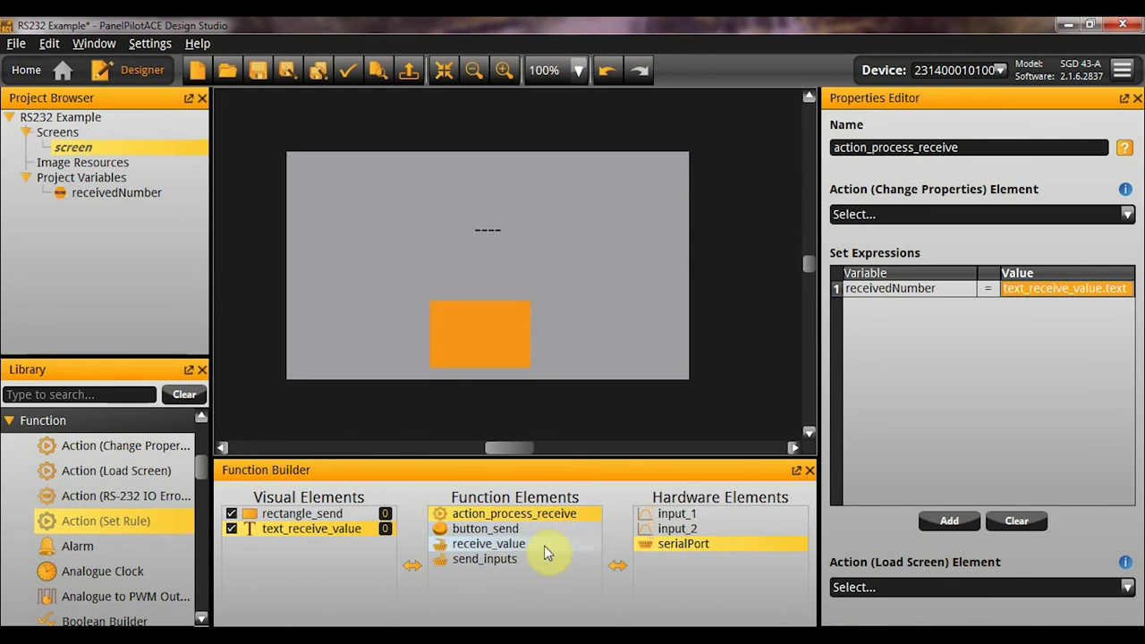
left_click_drag(543, 544, 717, 534)
Set receive_value's Action Element to action_process_receive, keeping it enabled.
scroll(1134, 483, "down", 2)
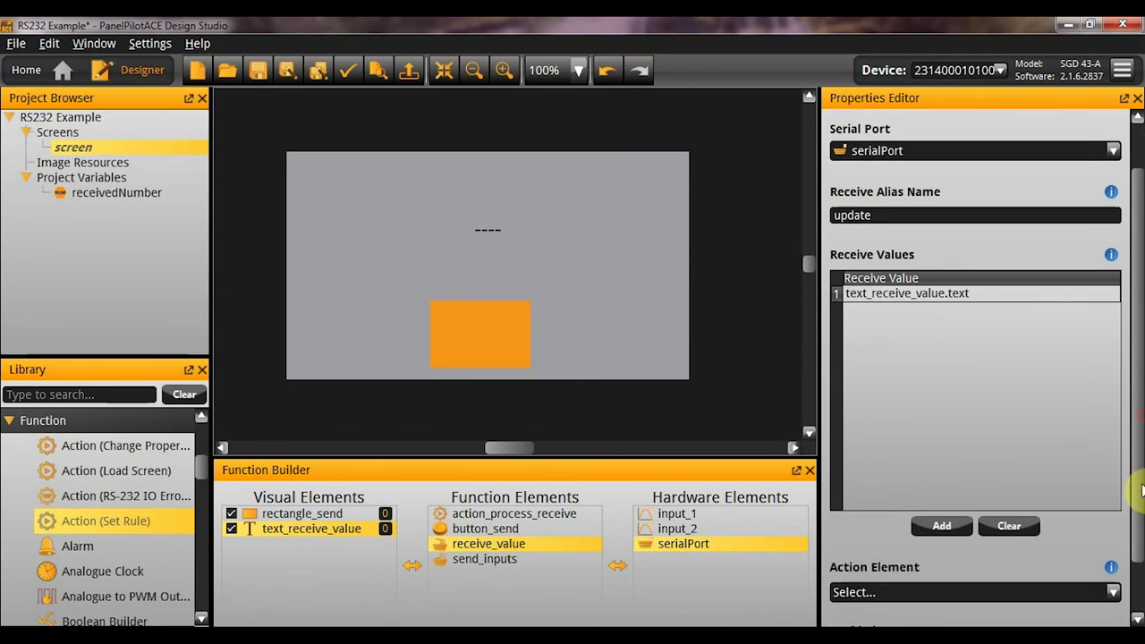
left_click(988, 553)
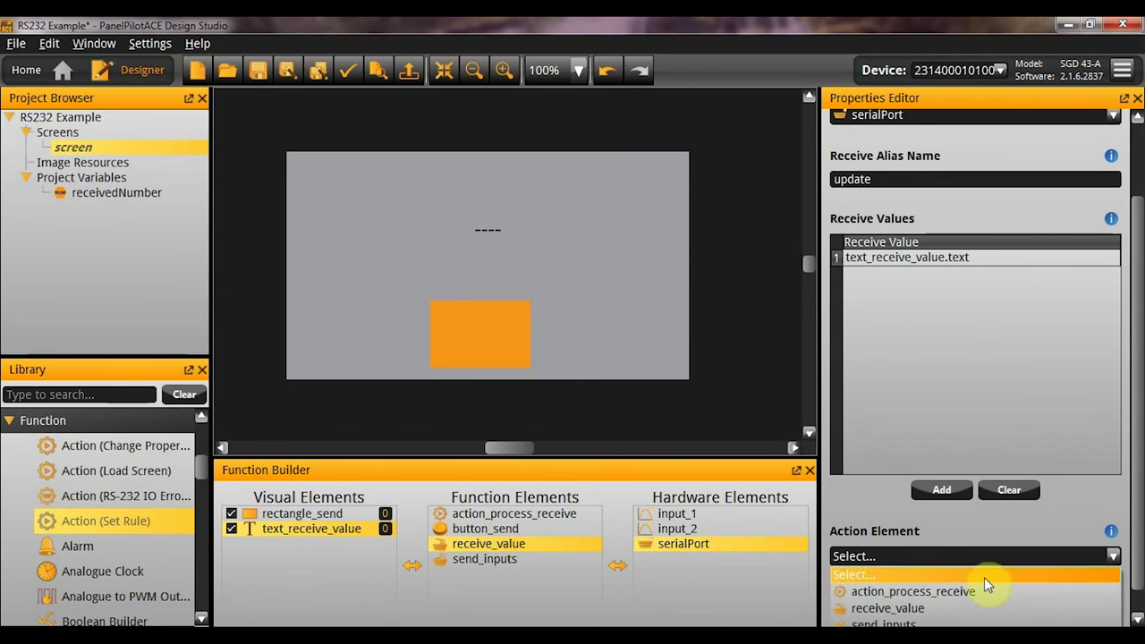
left_click(984, 591)
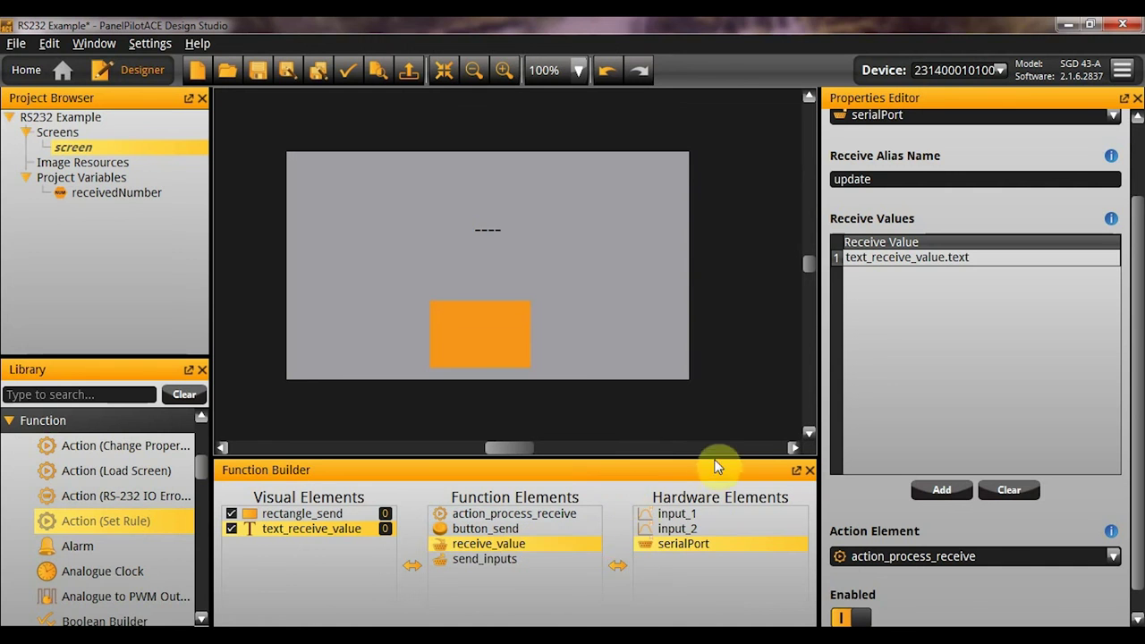
left_click(583, 541)
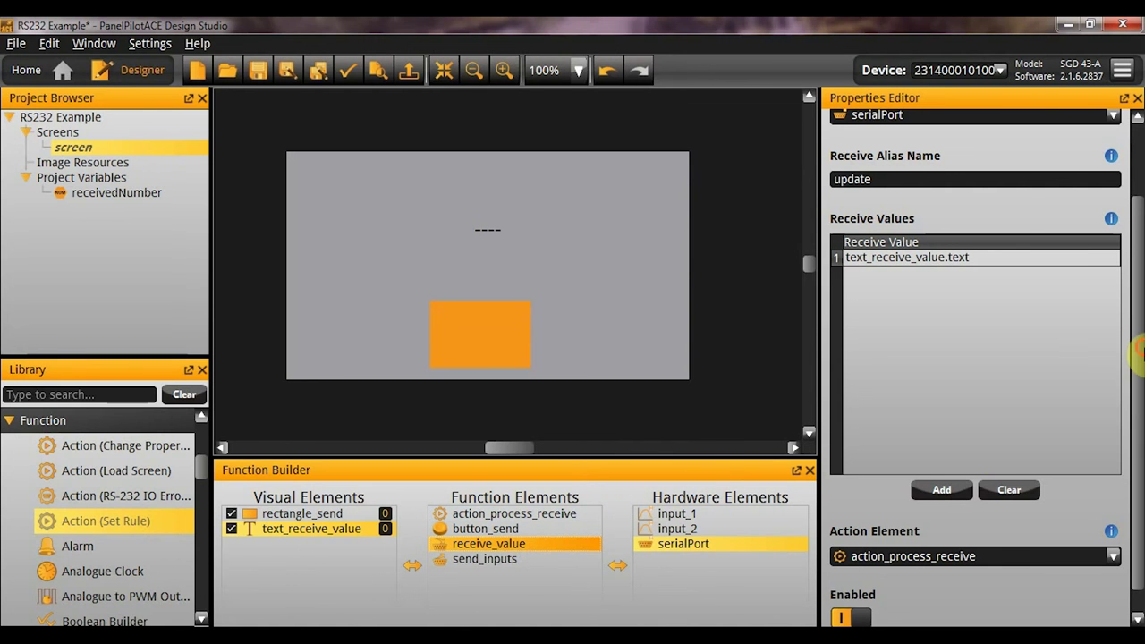
scroll(1123, 352, "down", 1)
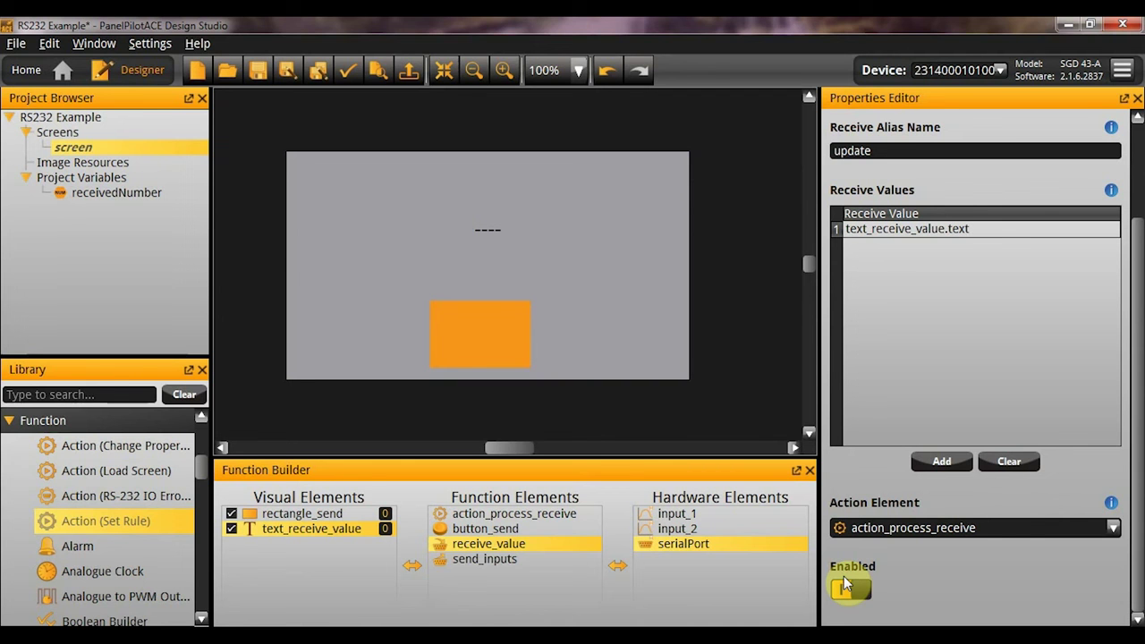
Upload the project to the device, check serialPort's Multiple Raw Data mode, and view Tera Term's readings.
key("ctrl+u")
key("Return")
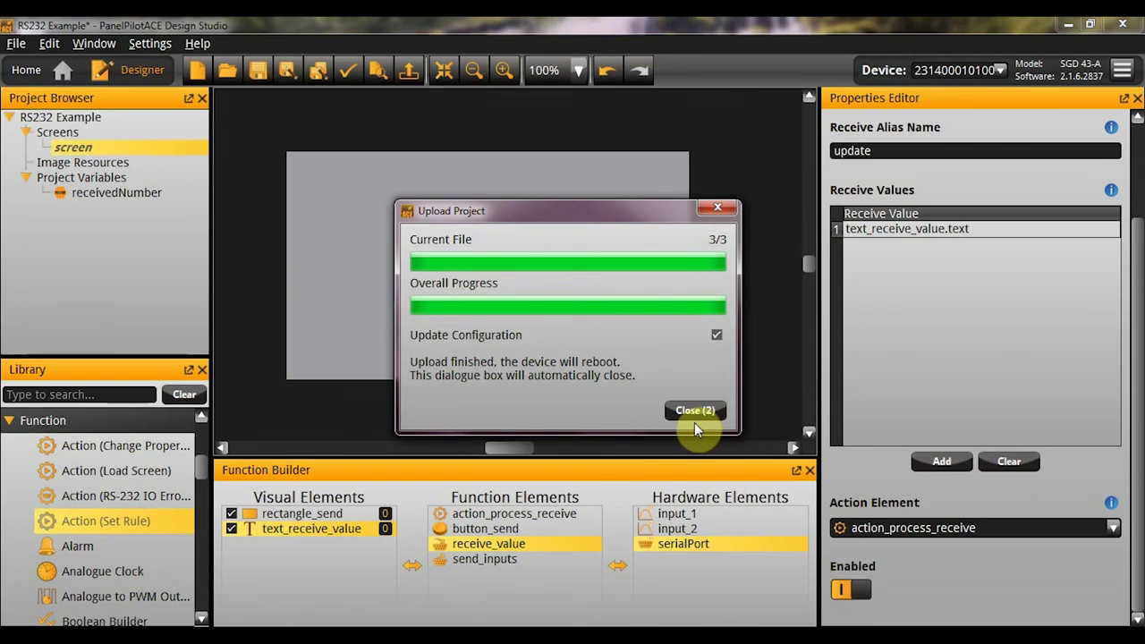
left_click(691, 530)
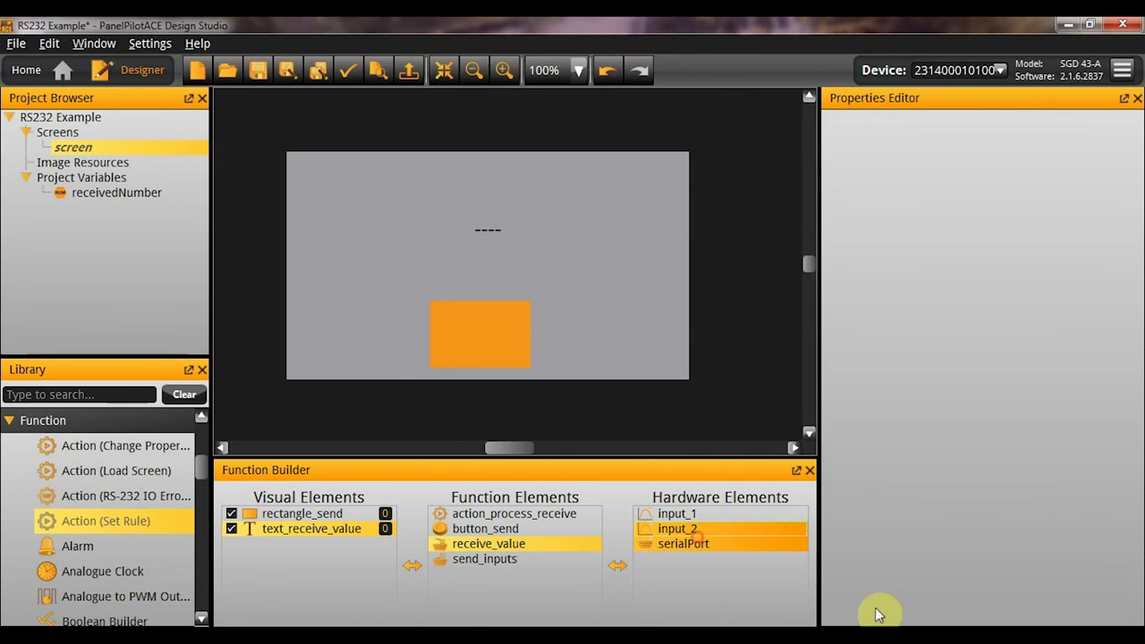
left_click(766, 542)
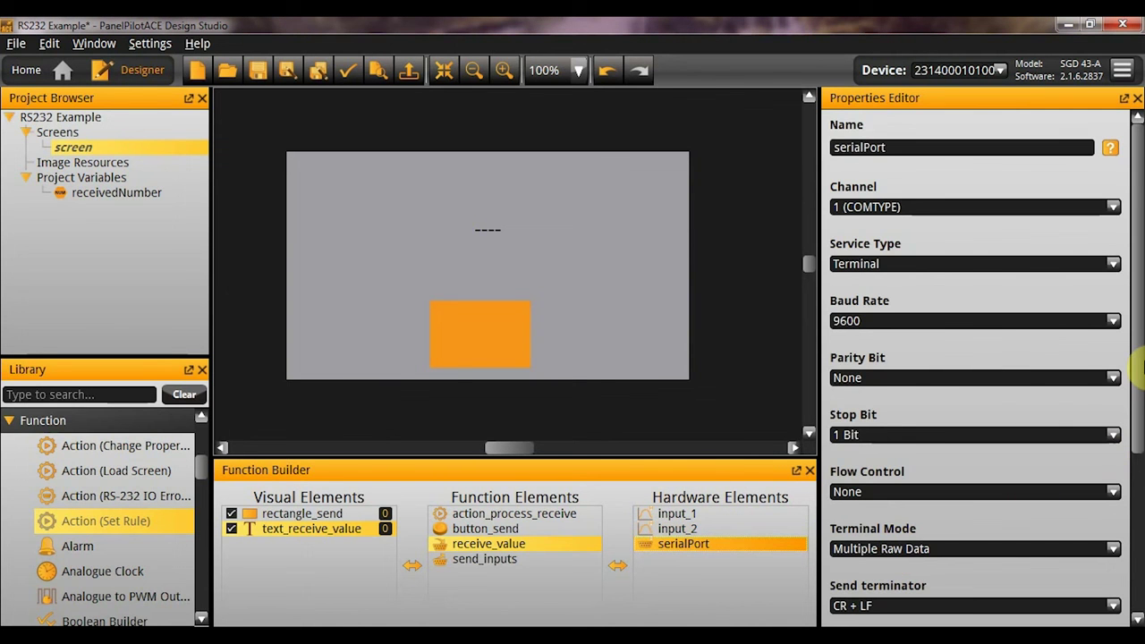
left_click_drag(1138, 366, 1137, 524)
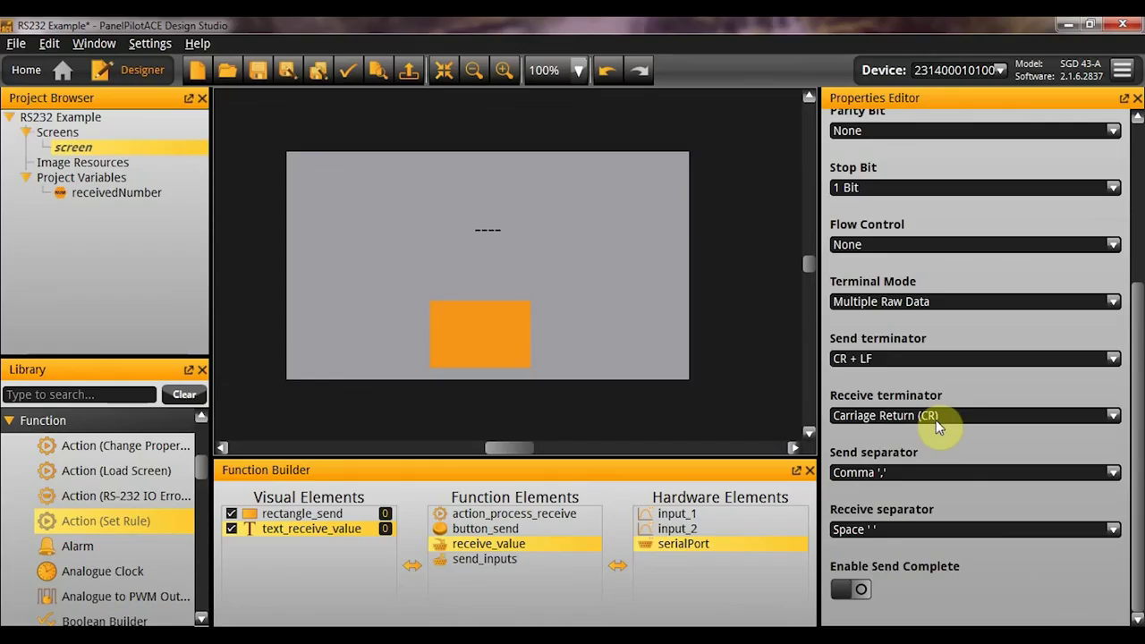
key("alt+Tab")
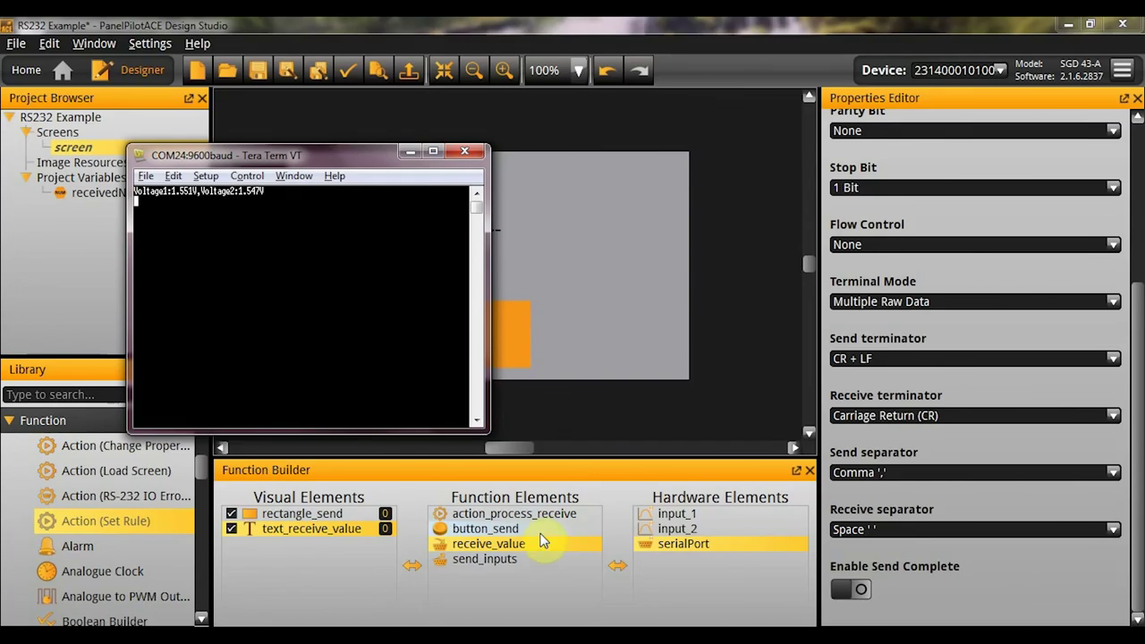
left_click(533, 537)
Watch the incoming voltage readings in Tera Term, then return to PanelPilotACE Design Studio.
key("alt+Tab")
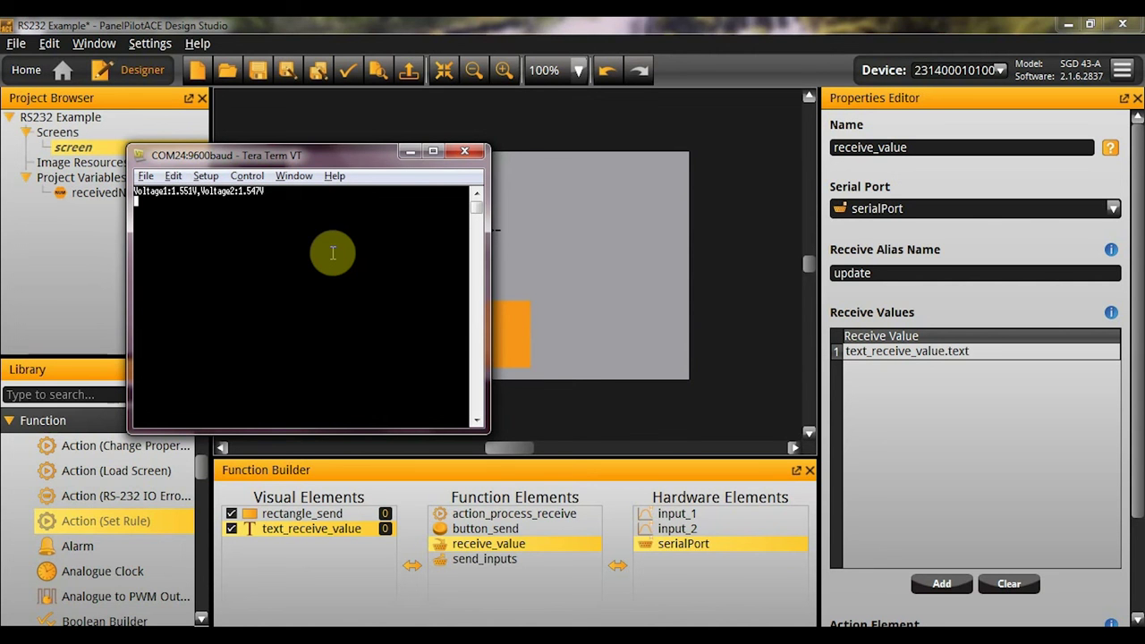
key("alt+Tab")
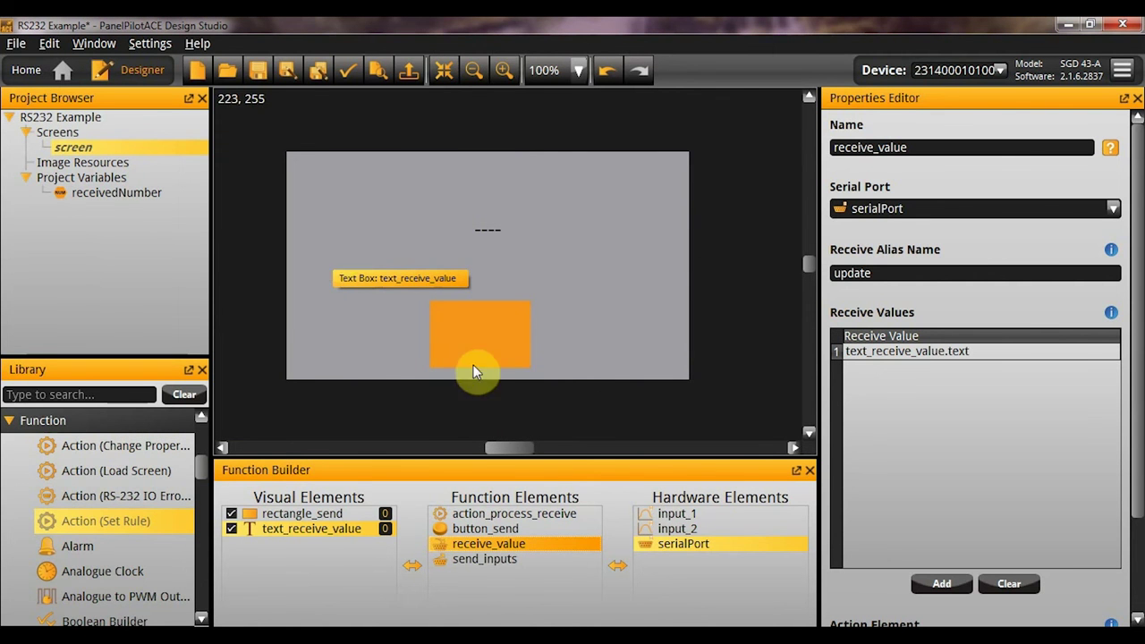
Change serialPort's terminal mode to Scroll up with Prompt.
left_click(673, 546)
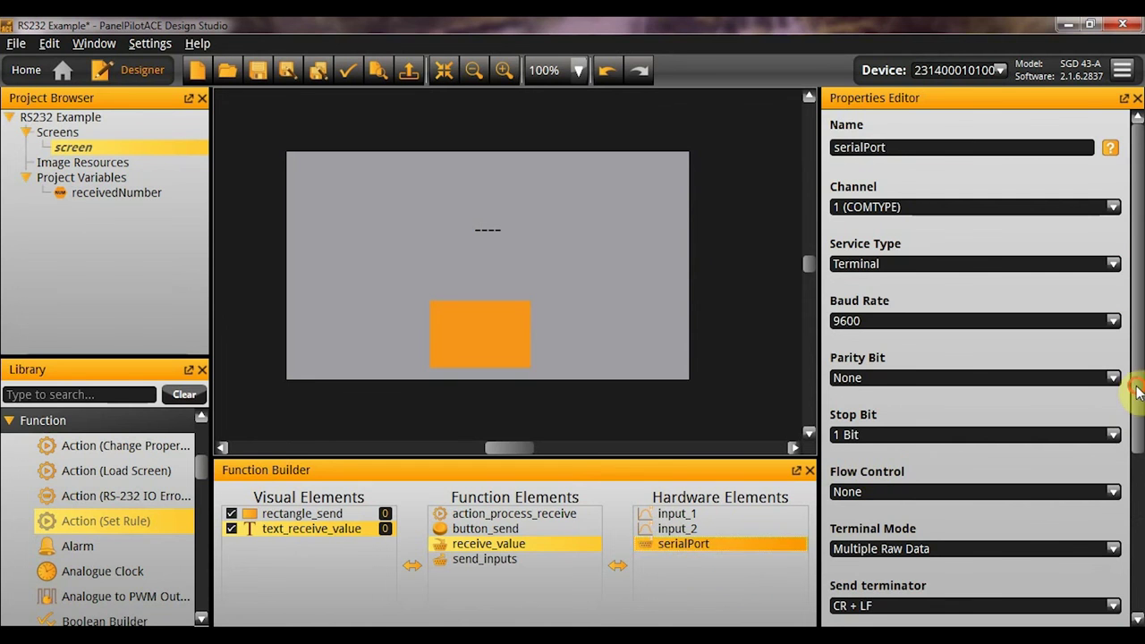
left_click_drag(1137, 389, 1137, 550)
left_click(869, 315)
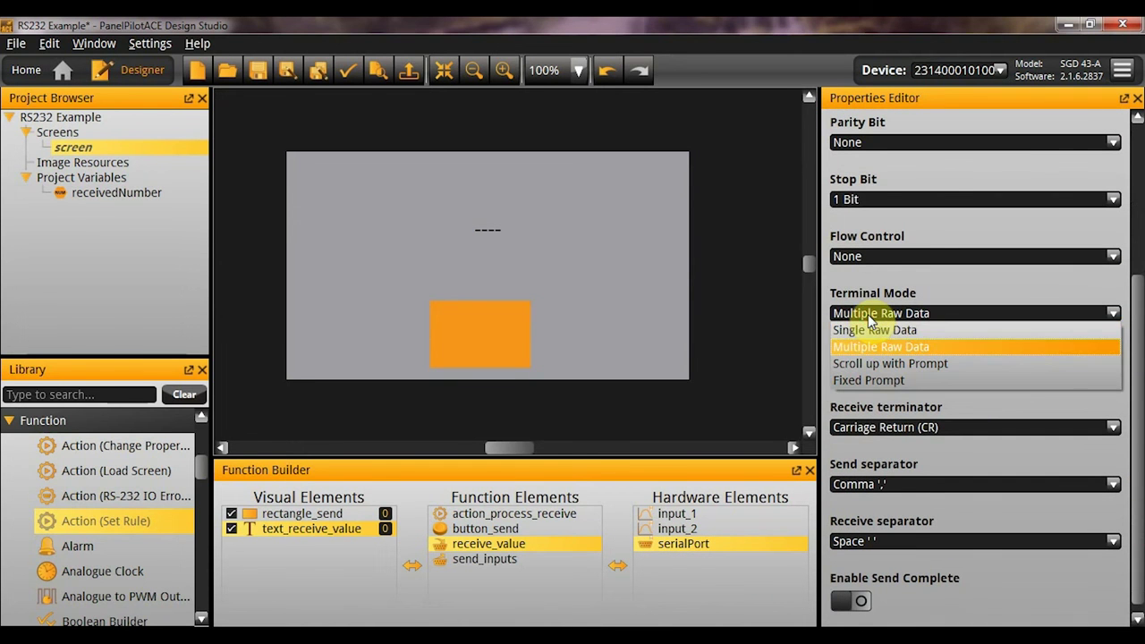
left_click(874, 329)
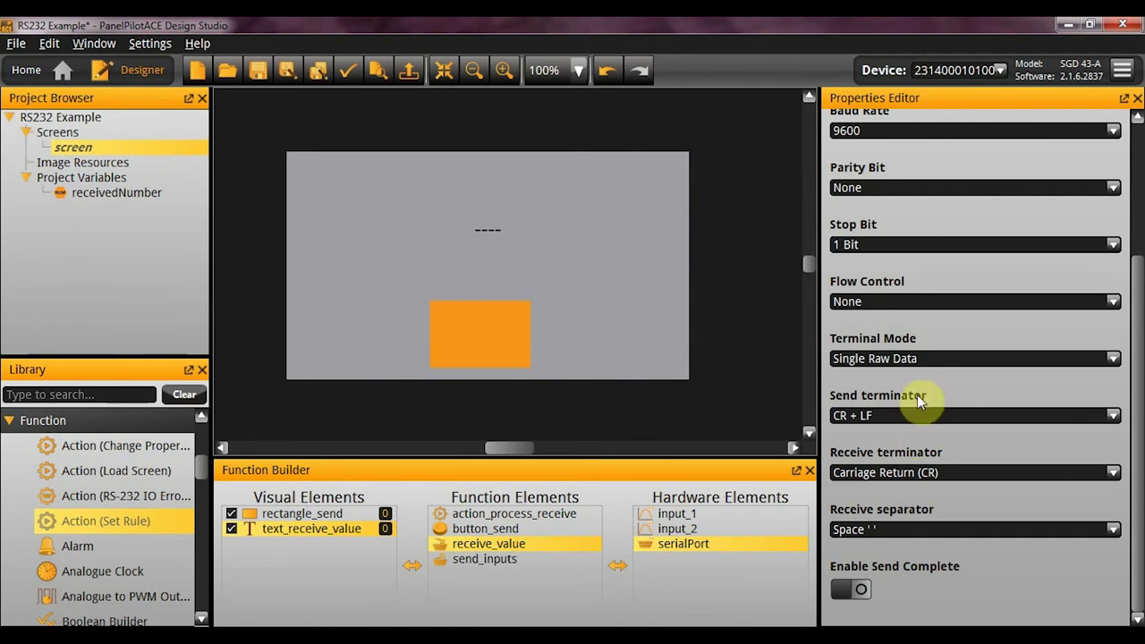
left_click(899, 359)
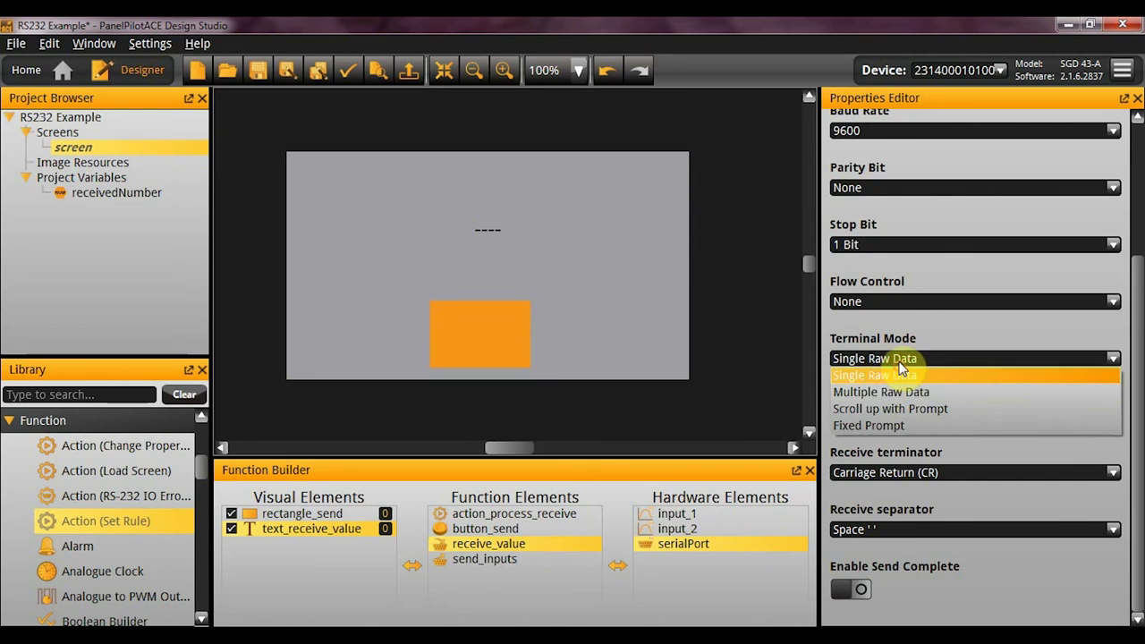
left_click(907, 409)
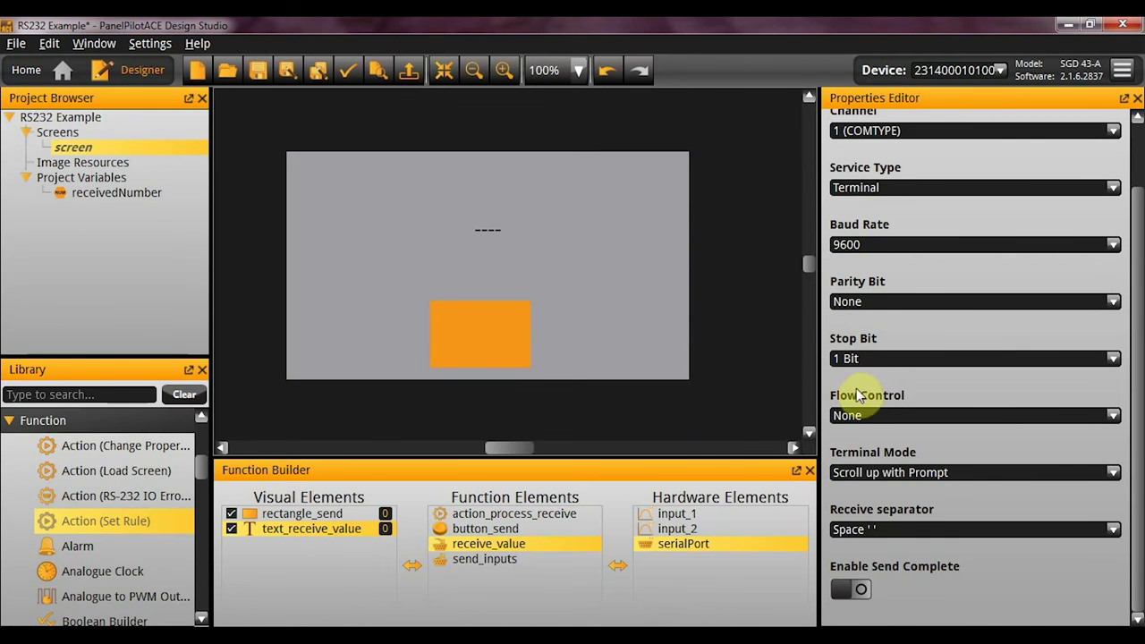
Upload the updated project to the device and switch to Tera Term.
key("ctrl+u")
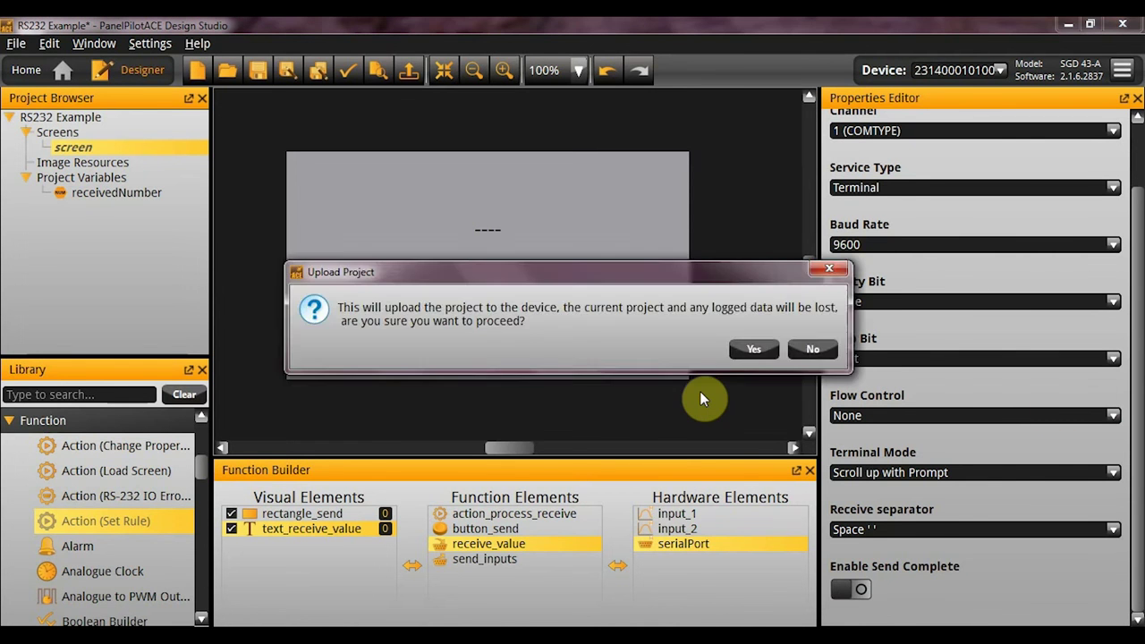
key("Return")
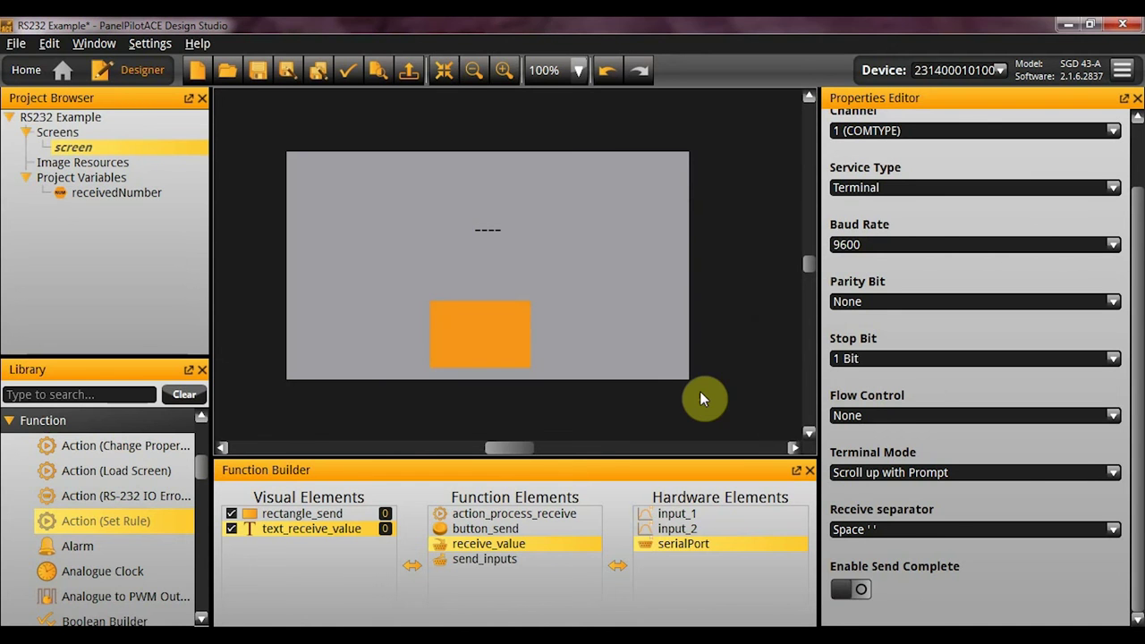
key("Caps_Lock")
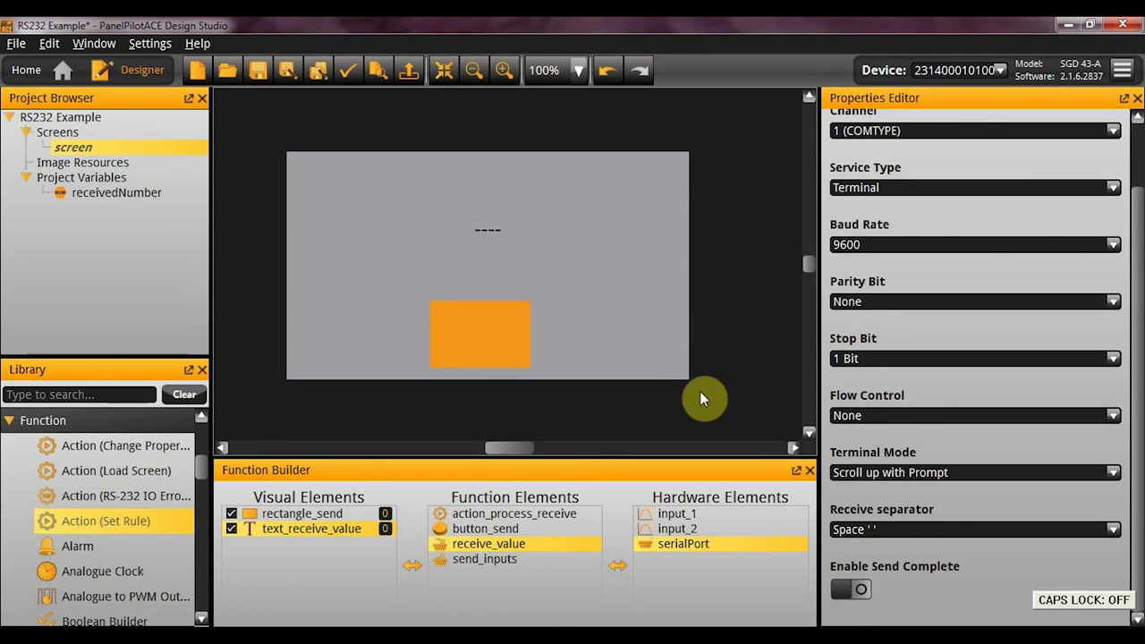
key("alt+Tab")
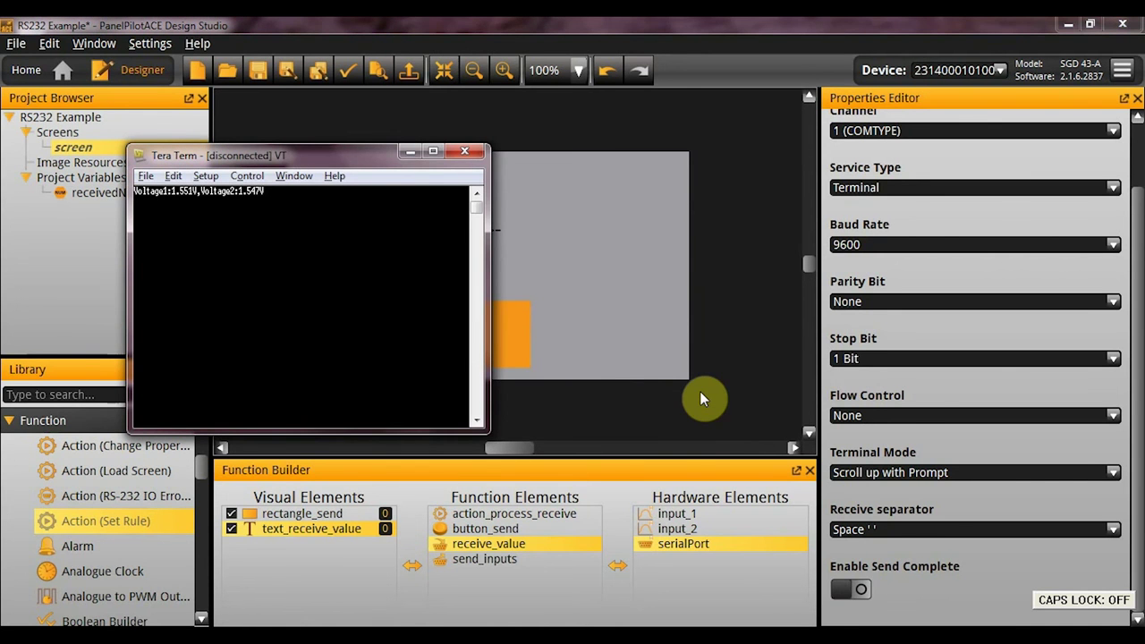
Connect Tera Term to serial COM24 and send 'update test' at the device prompt.
key("alt+n")
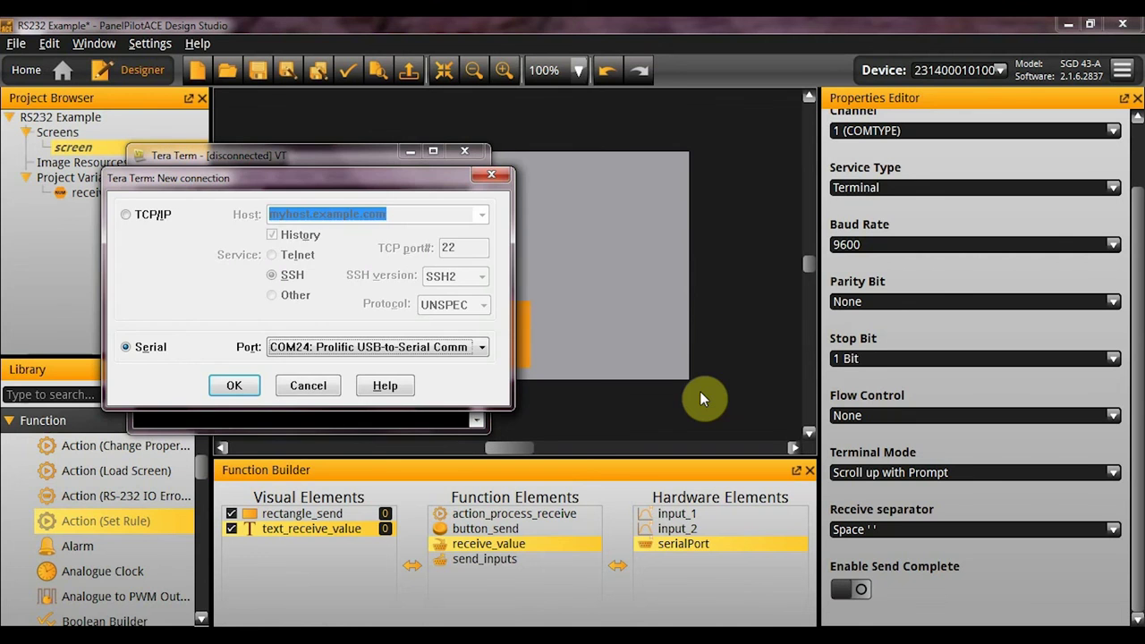
left_click(234, 386)
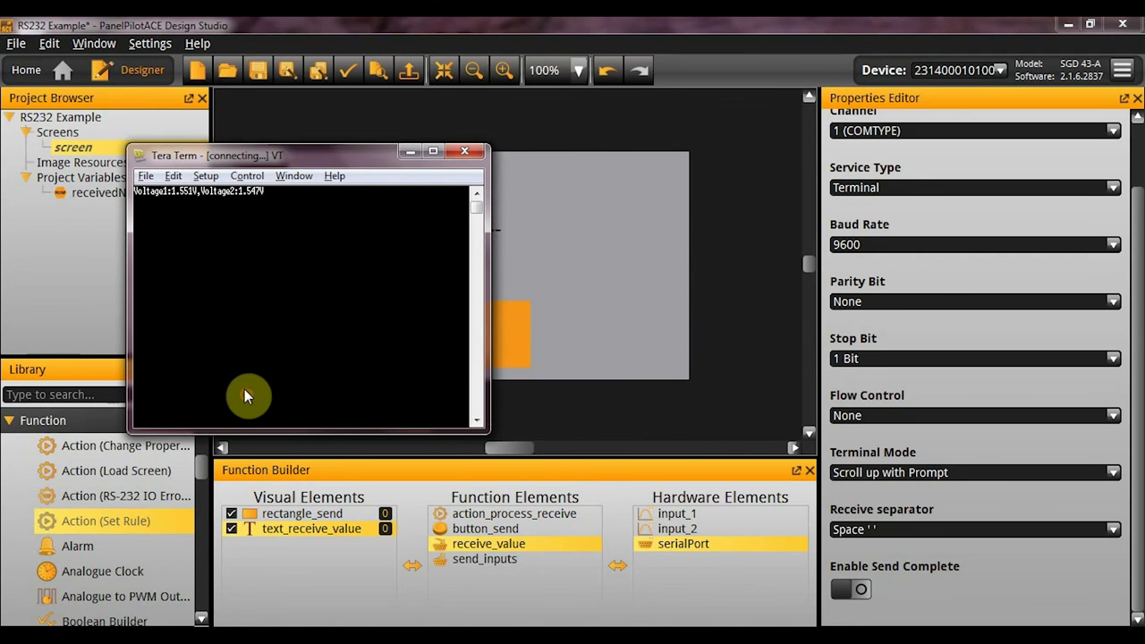
key("Return")
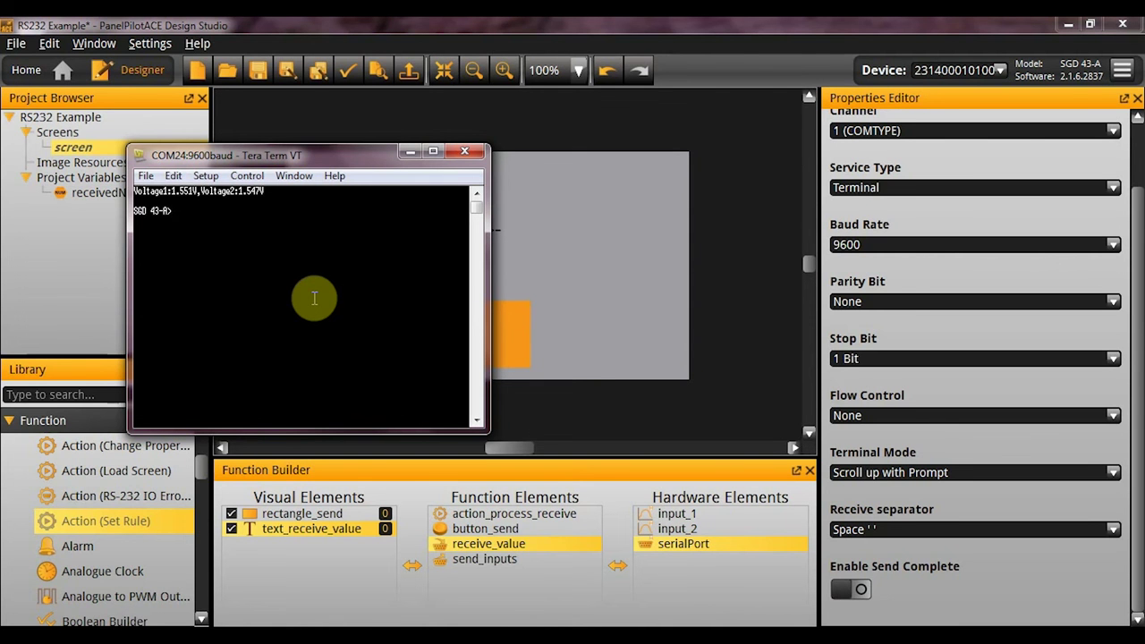
type("update test")
key("Return")
left_click(314, 298)
Back in the designer, set serialPort's terminal mode to Fixed Prompt.
key("alt+Tab")
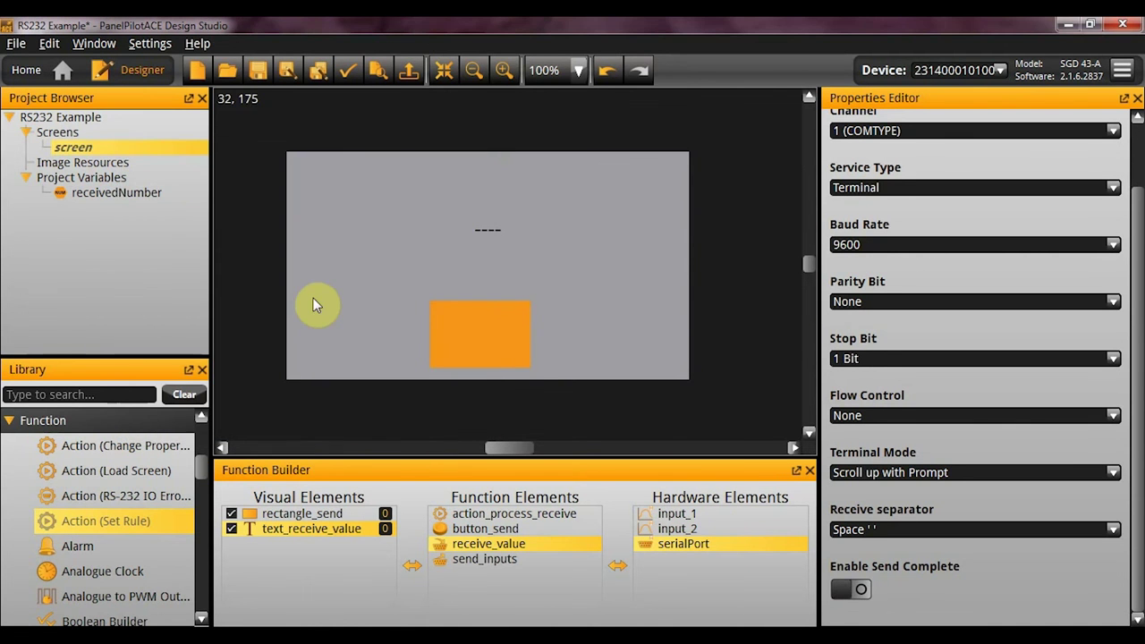
left_click(940, 475)
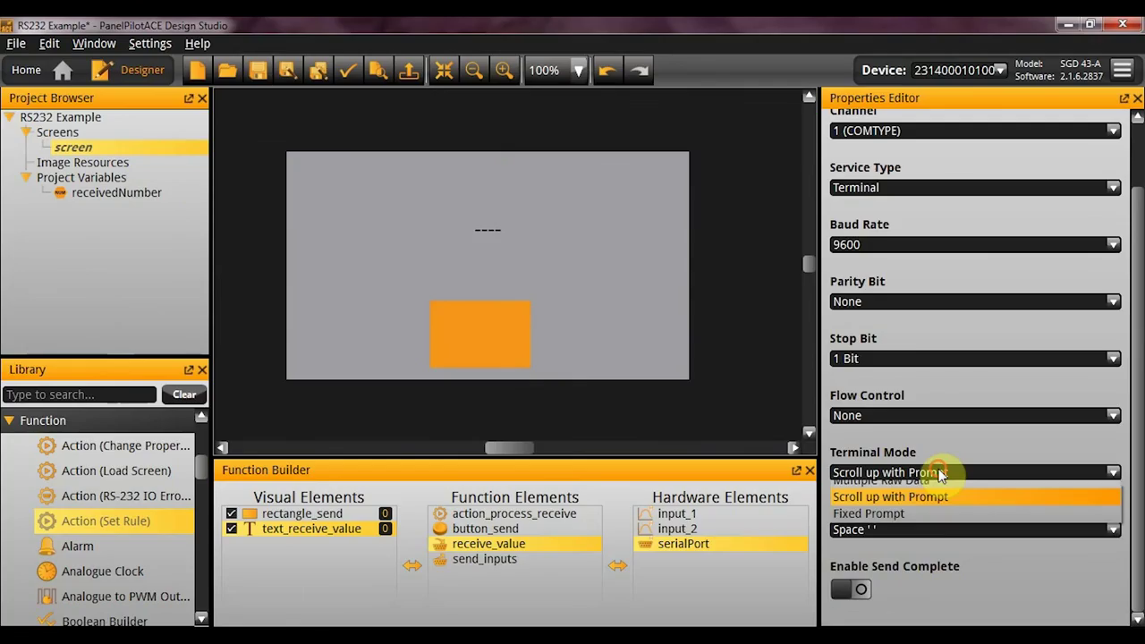
left_click(883, 543)
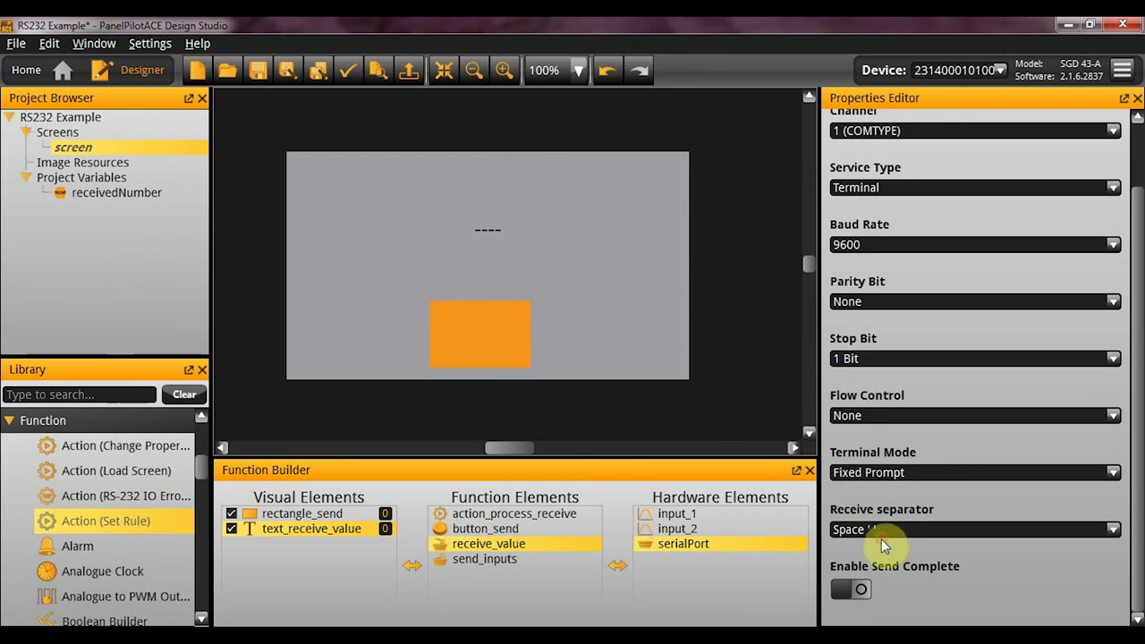
left_click(749, 417)
Upload the project to the device again and switch to Tera Term.
key("ctrl+u")
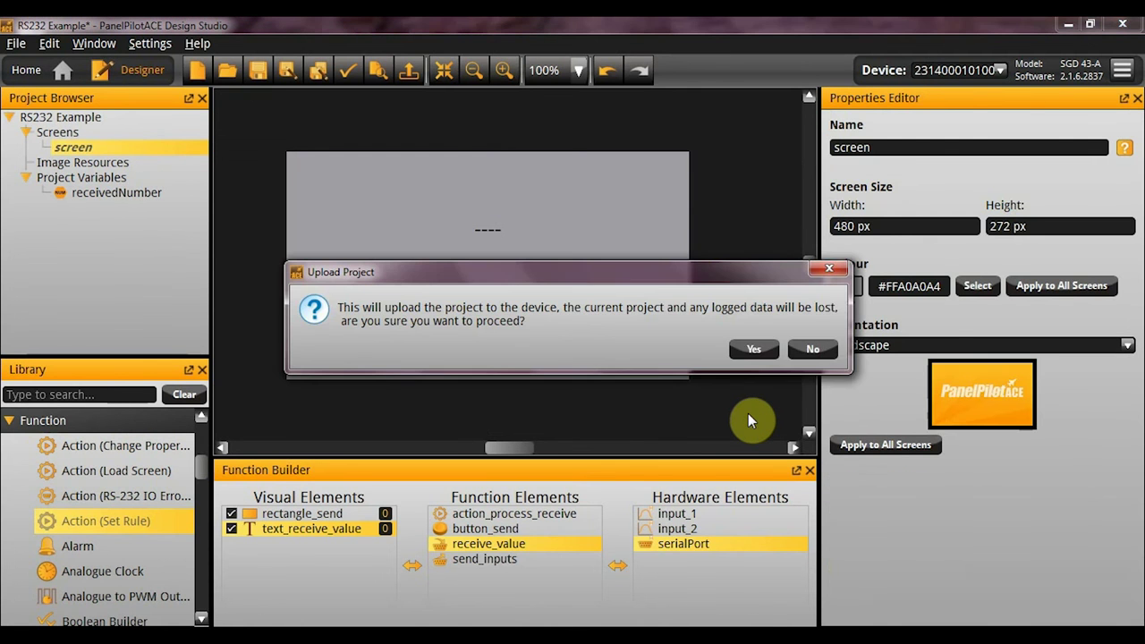
key("Return")
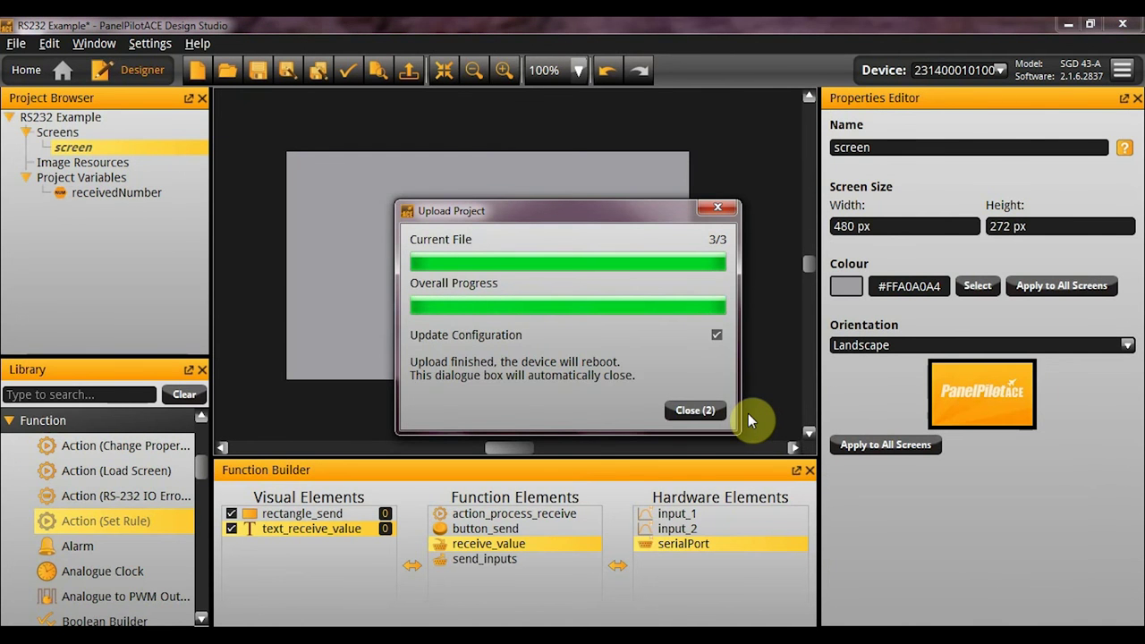
key("alt+Tab")
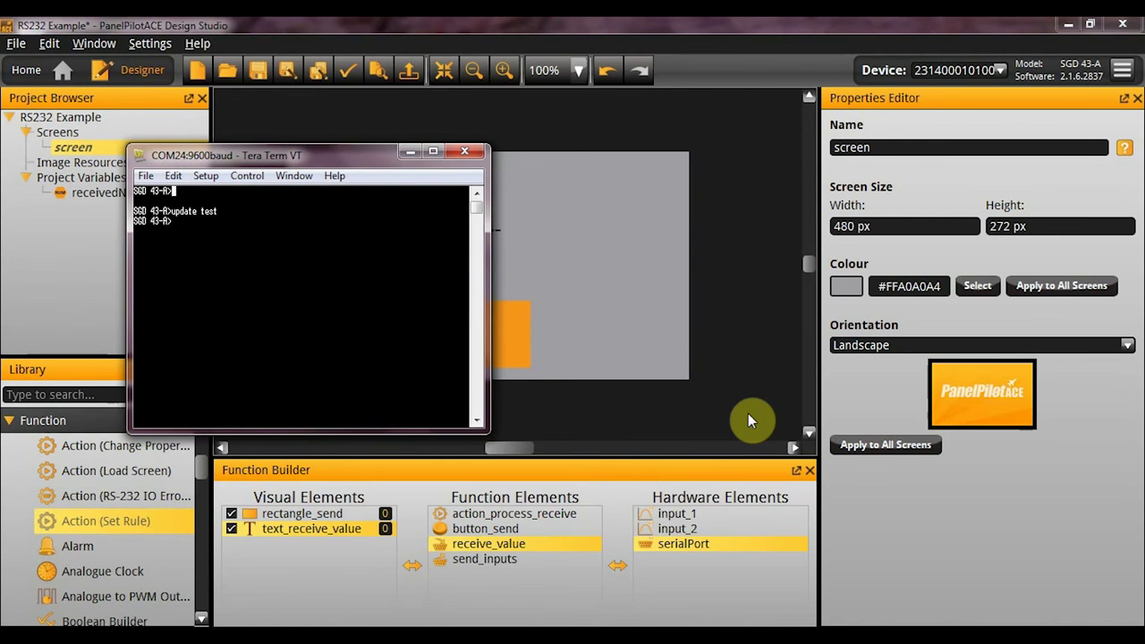
Clear Tera Term's buffer, get a fresh prompt, try 'update value', then return to PanelPilotACE.
left_click(172, 176)
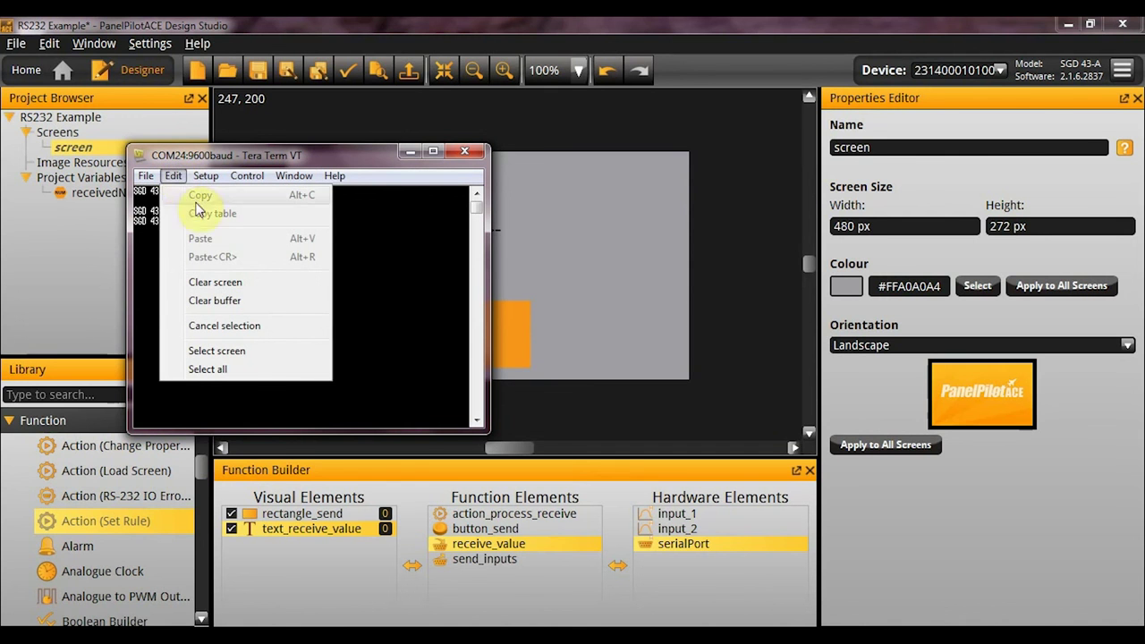
left_click(256, 301)
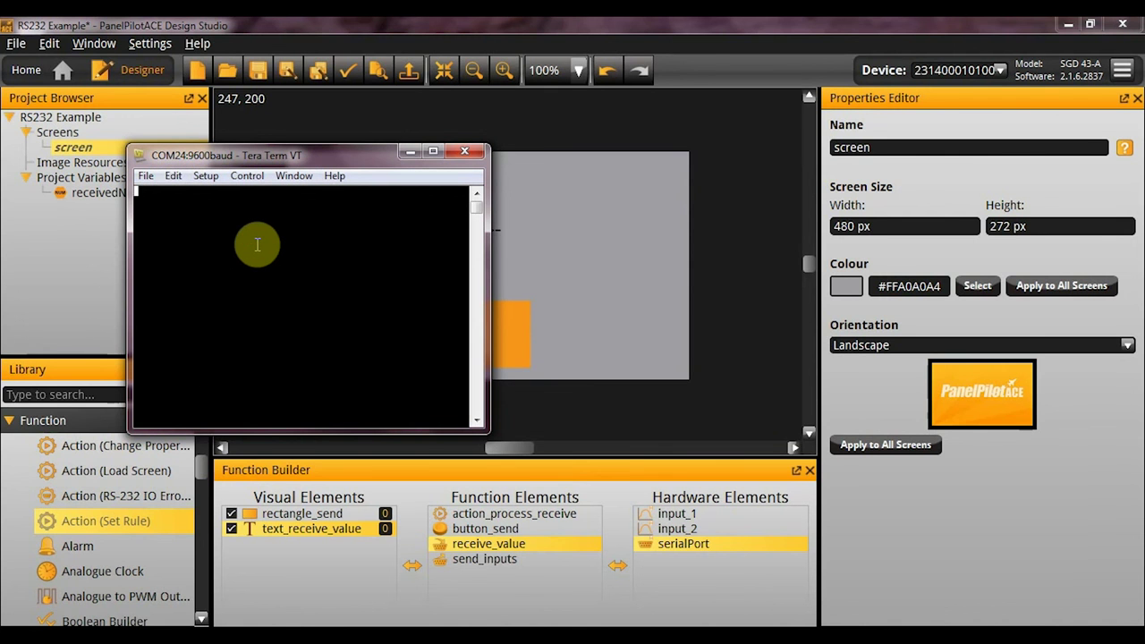
key("Return")
type("update value")
key("BackSpace")
key("BackSpace")
key("BackSpace")
key("BackSpace")
key("BackSpace")
key("BackSpace")
key("BackSpace")
key("BackSpace")
key("BackSpace")
key("BackSpace")
key("BackSpace")
key("BackSpace")
key("alt+Tab")
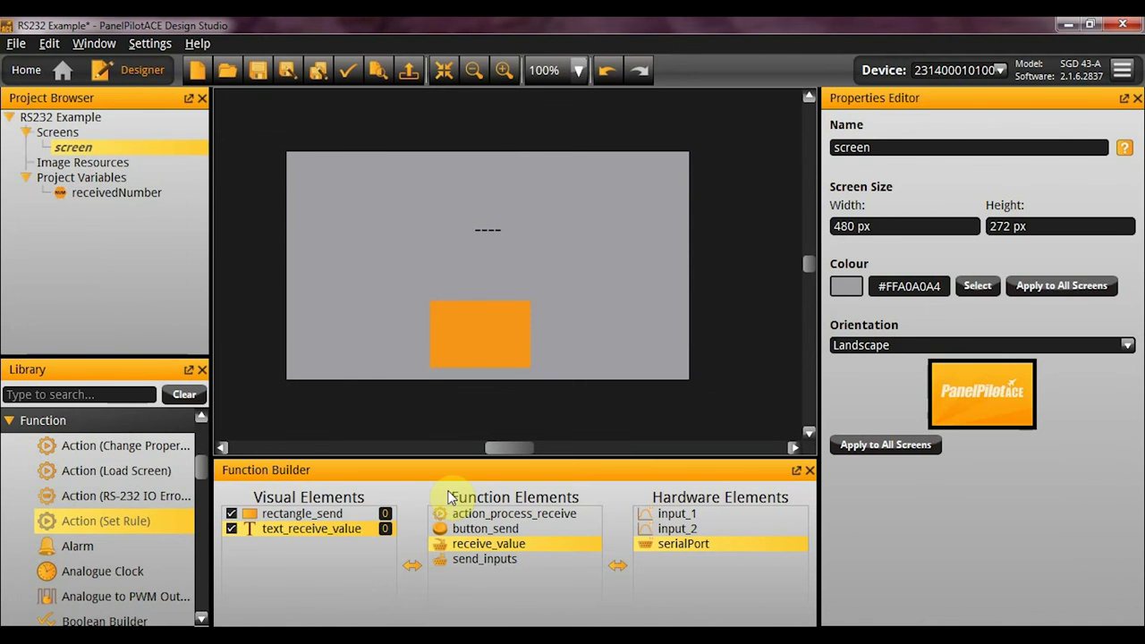
Open receive_value's settings, then select serialPort to view its Fixed Prompt terminal mode.
double_click(528, 545)
left_click(678, 543)
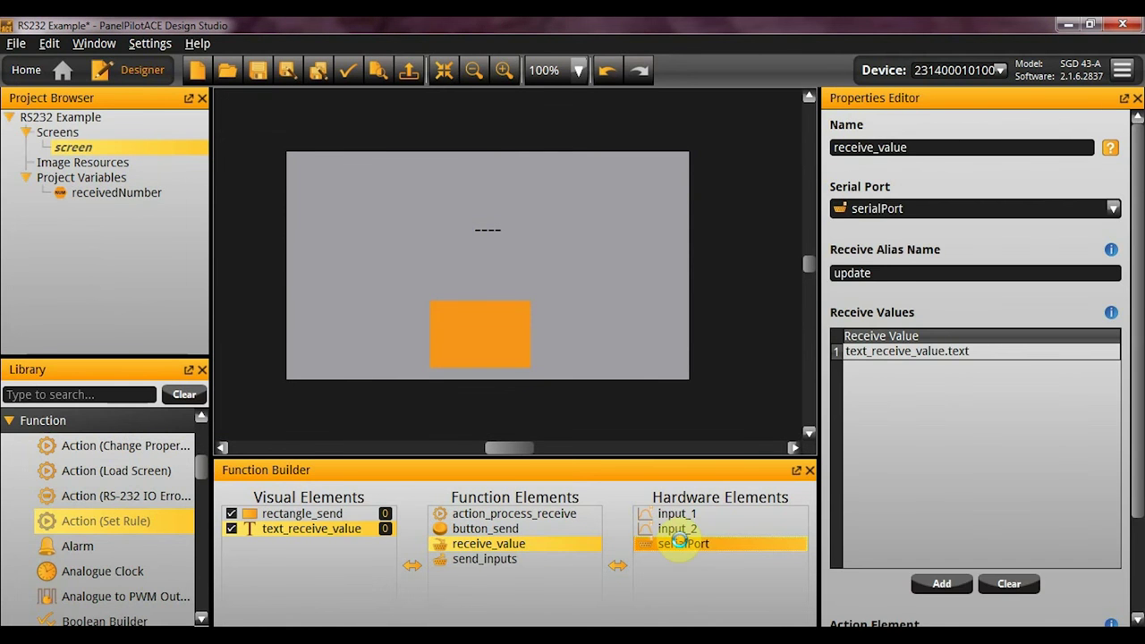